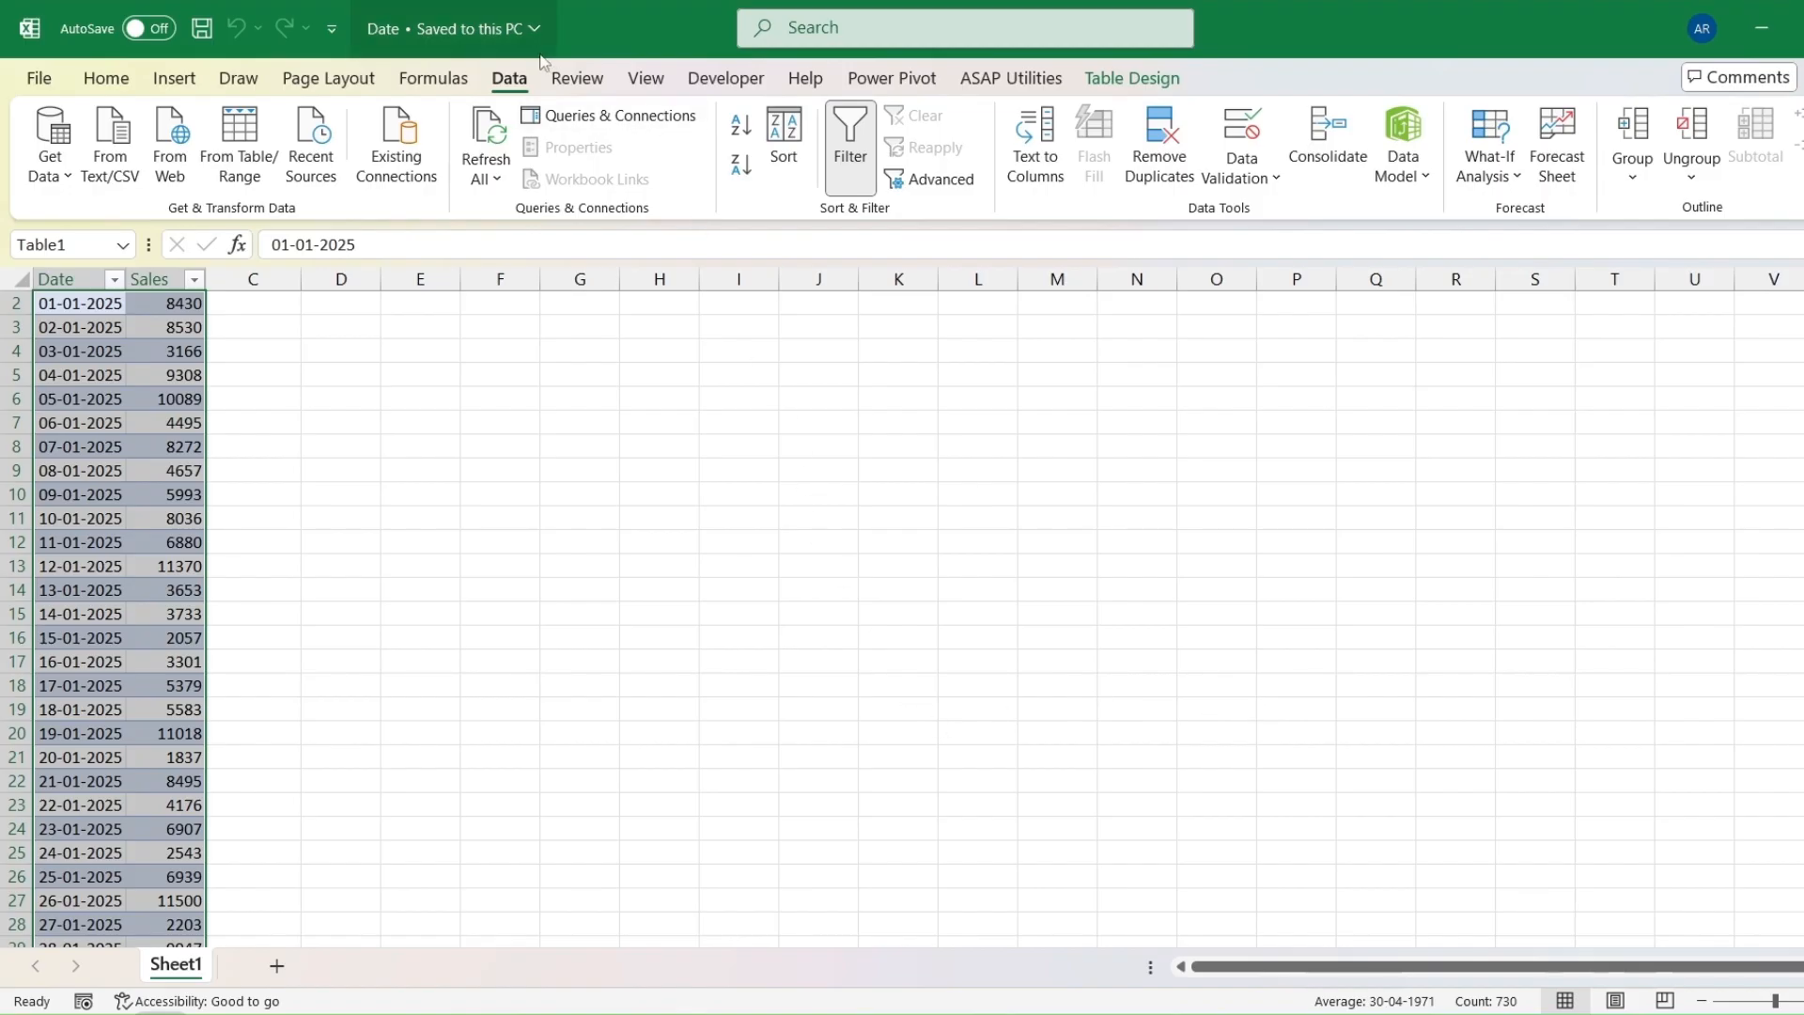
- Load the Date and Sales table through Power Query as a connection only and add it to the Data Model
{"action": "left_click", "coordinate": [254, 169]}
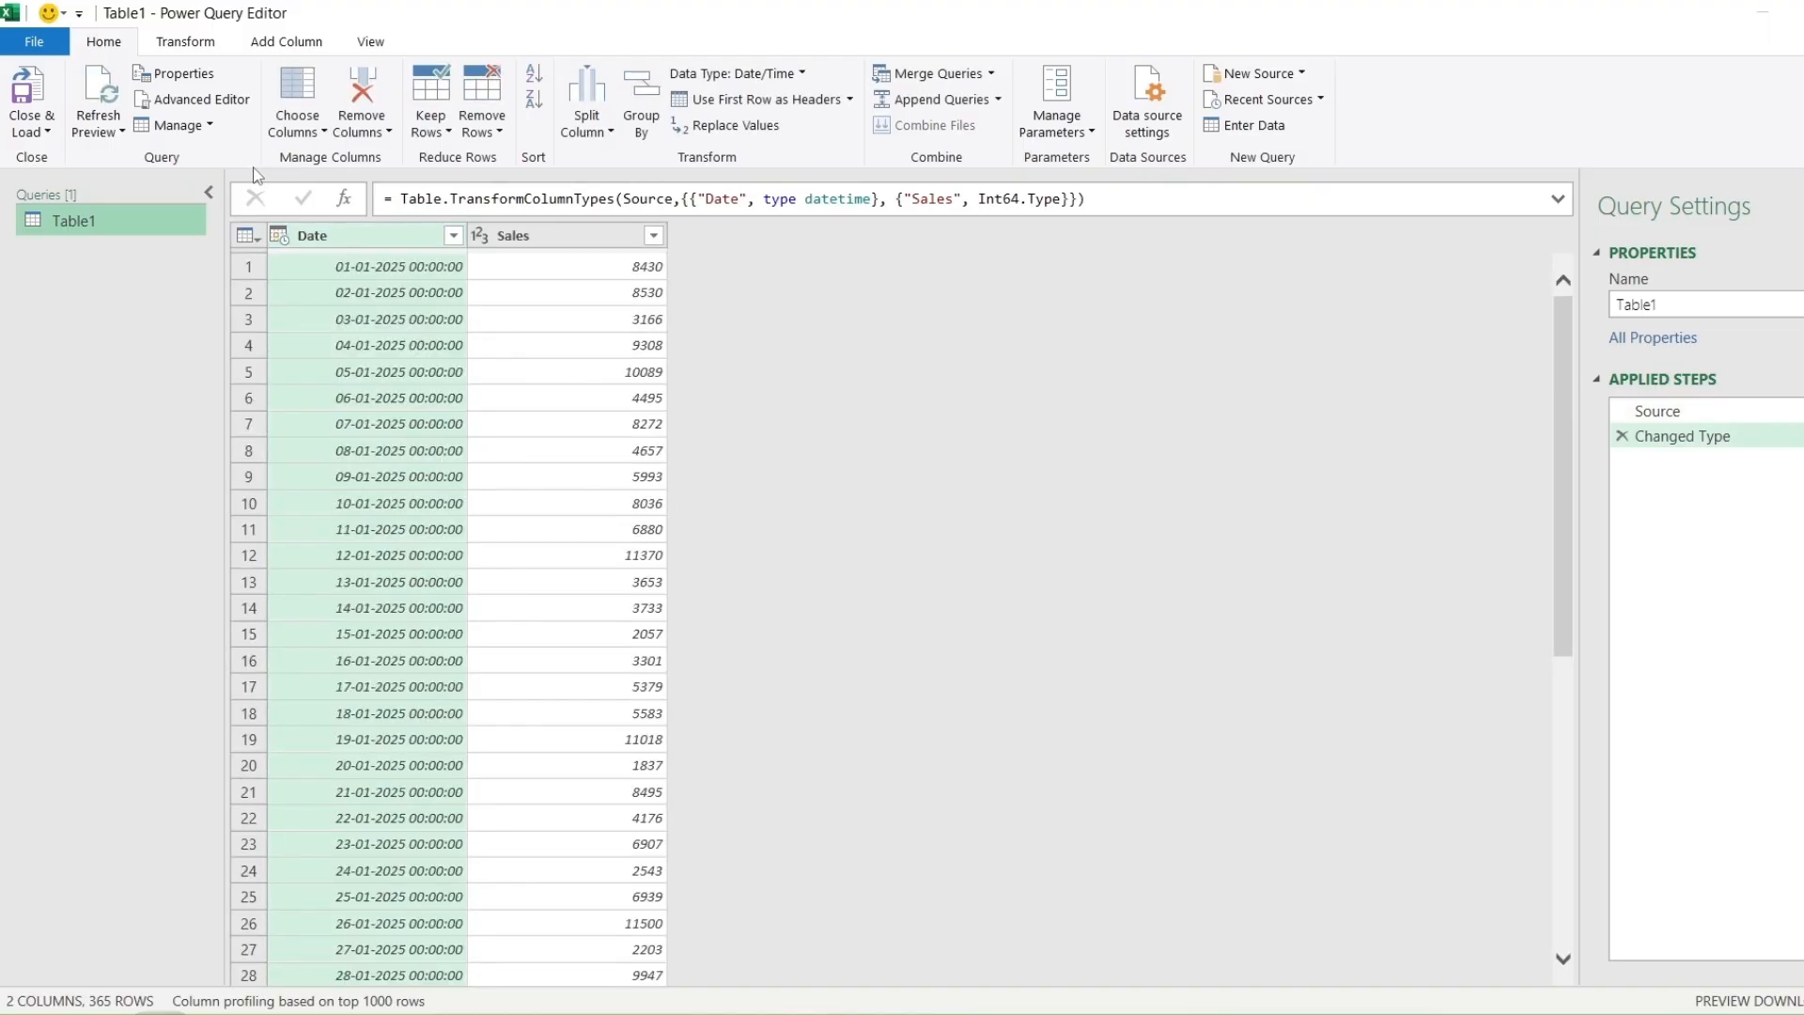
{"action": "left_click", "coordinate": [32, 132]}
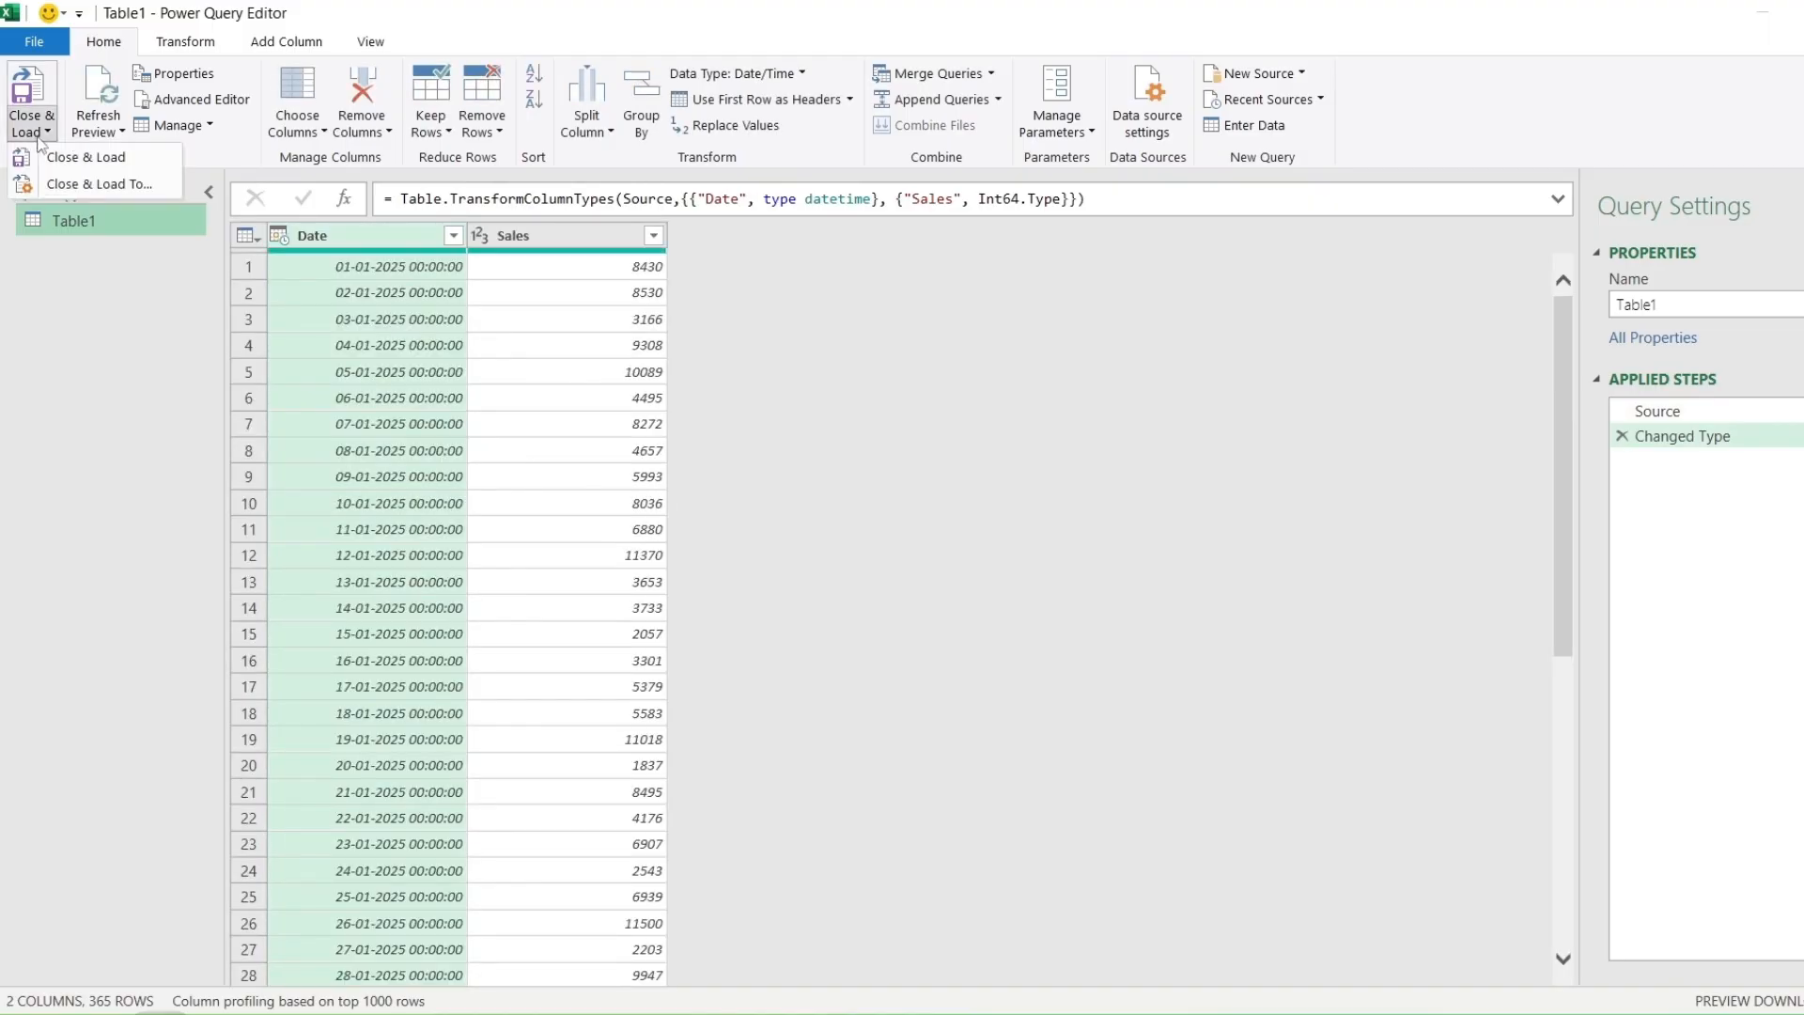
{"action": "left_click", "coordinate": [58, 183]}
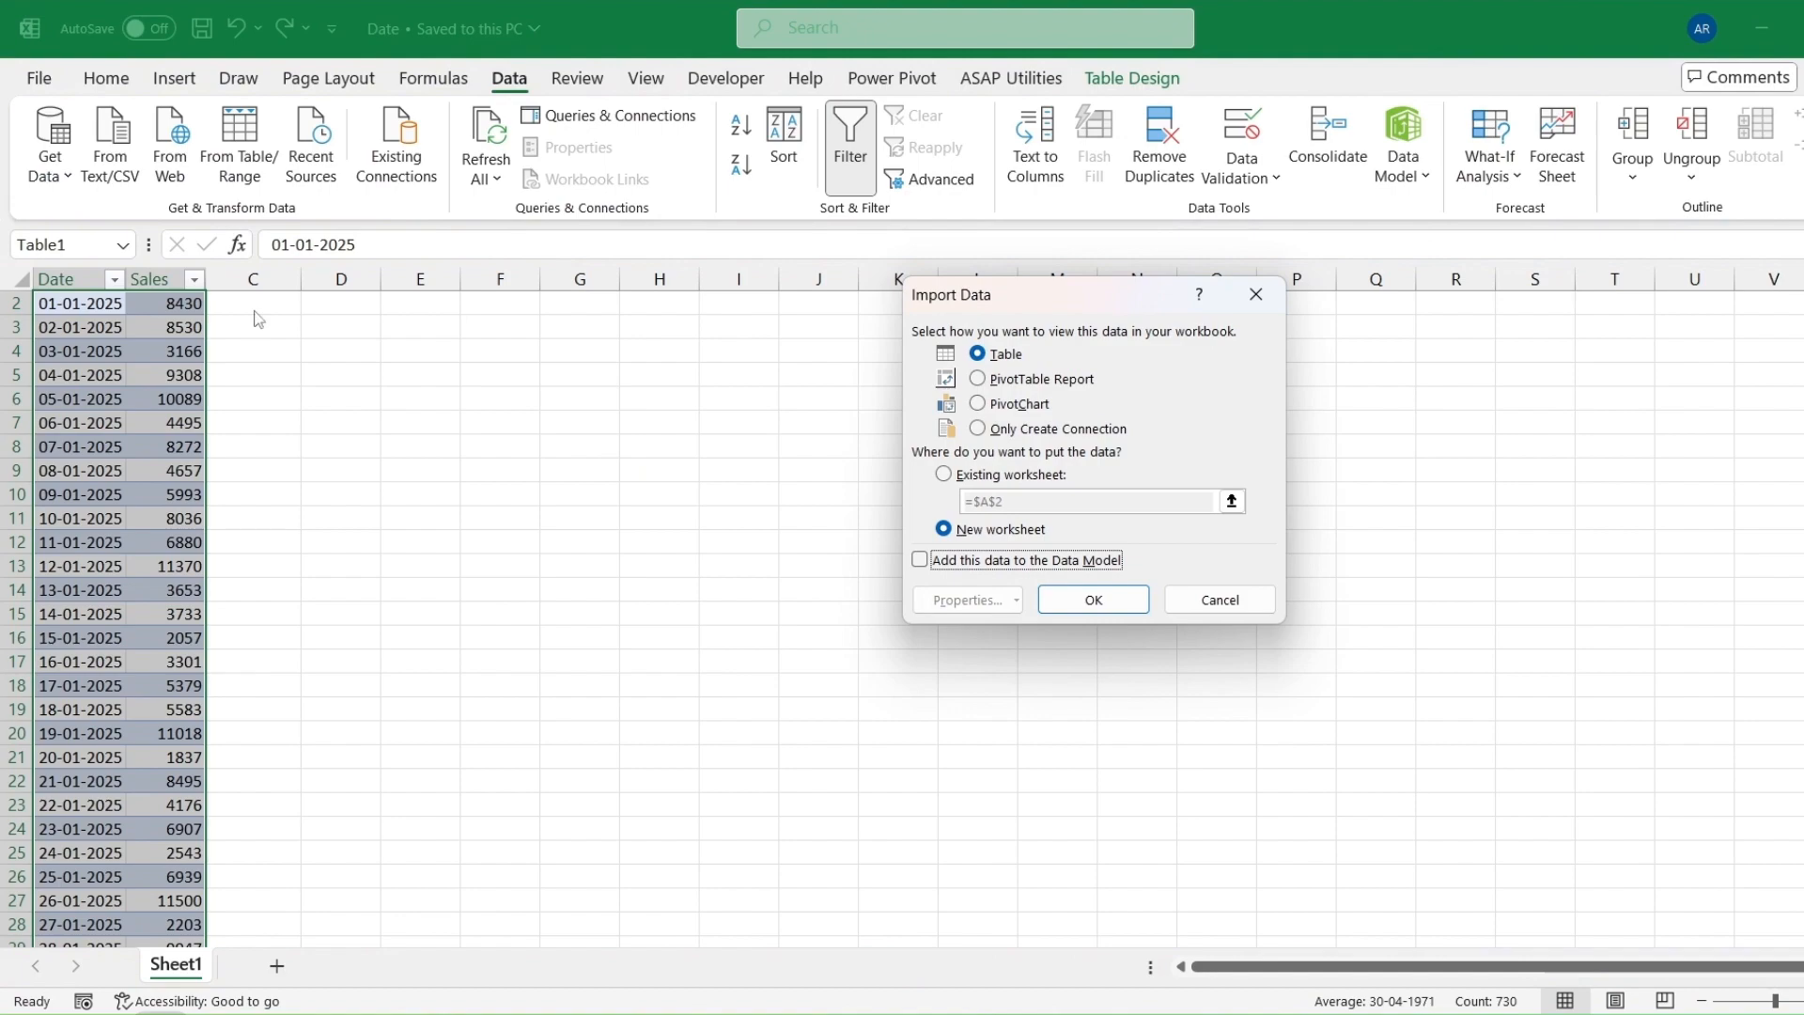
{"action": "left_click", "coordinate": [982, 431]}
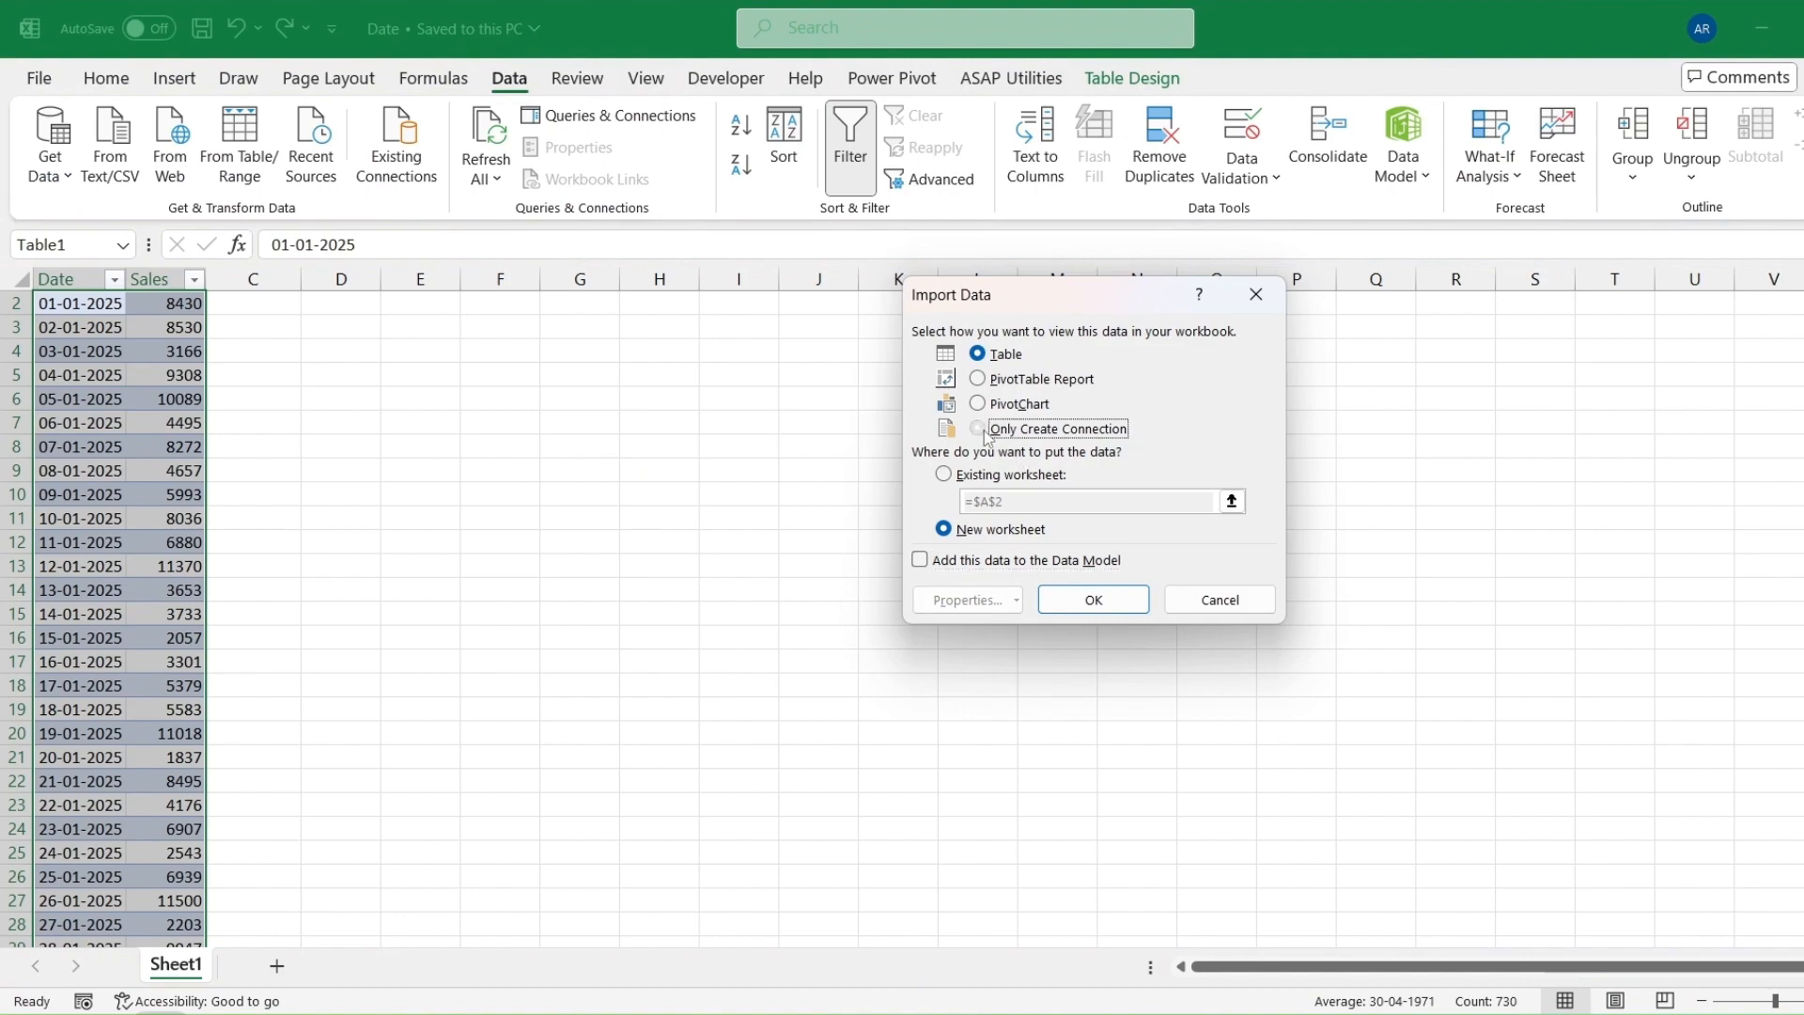
{"action": "left_click", "coordinate": [920, 561]}
{"action": "left_click", "coordinate": [1093, 600]}
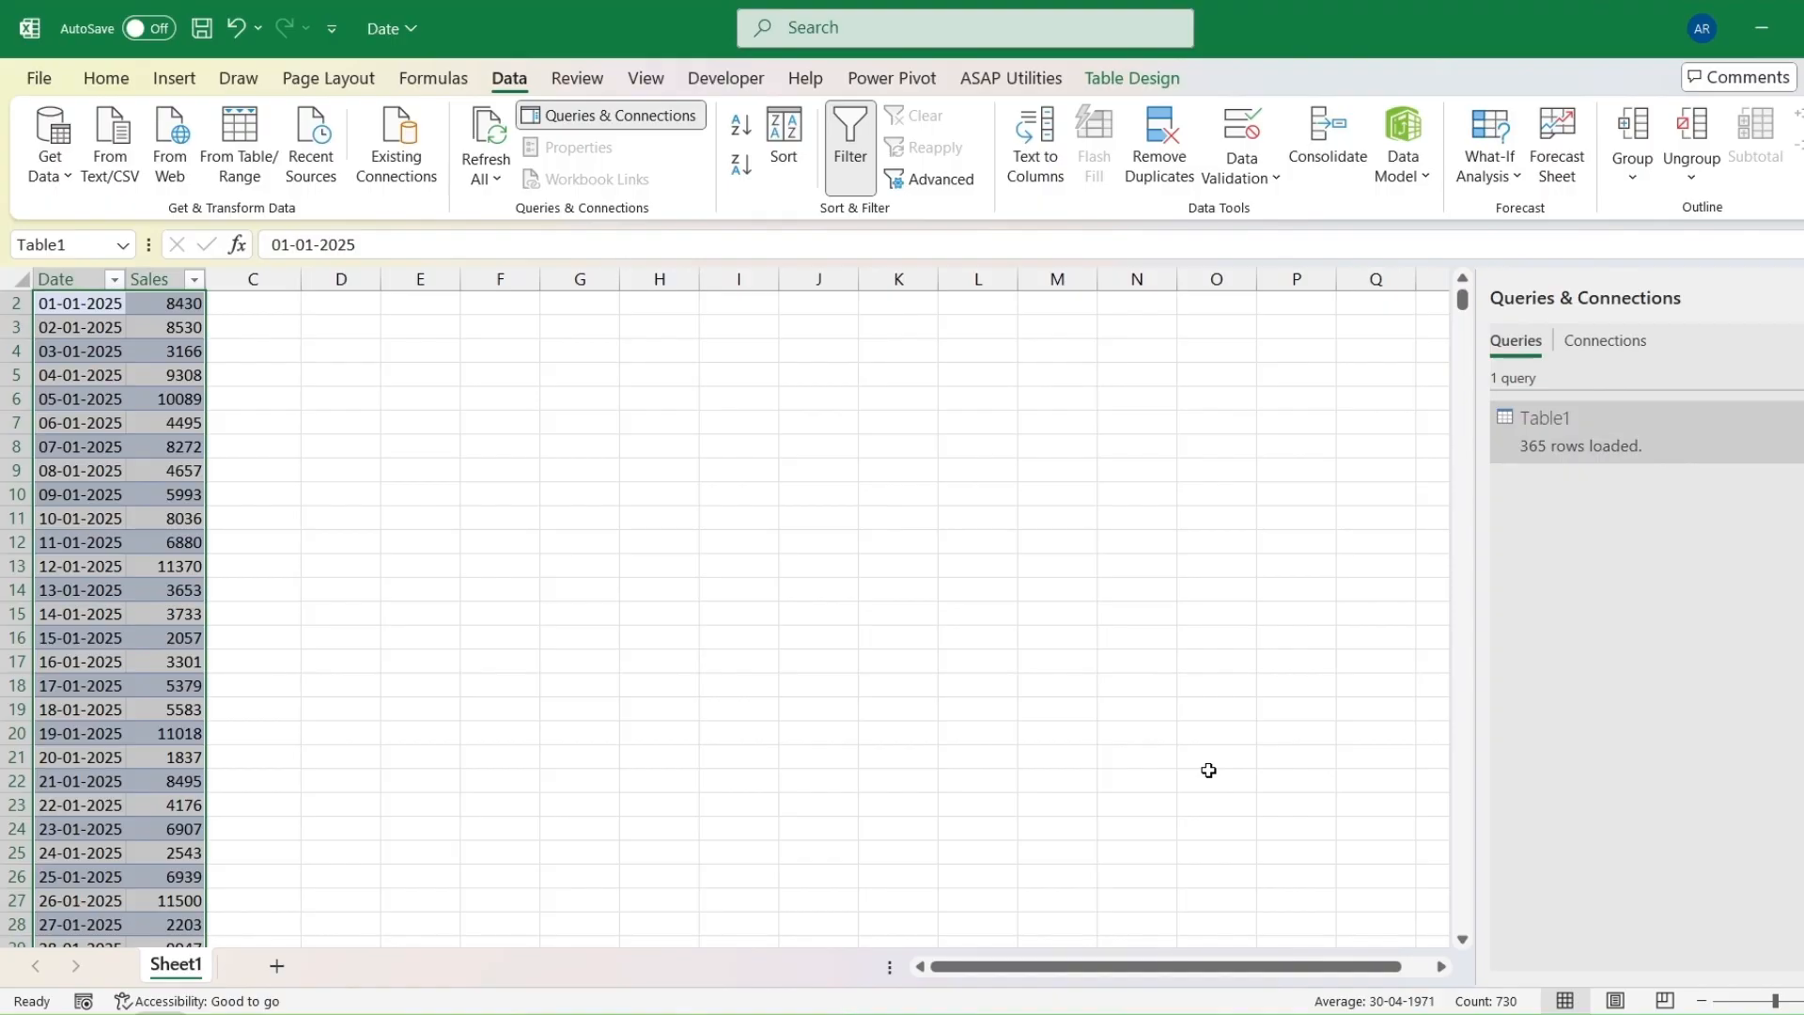
- Open the Data Model in Power Pivot, widen Table1's columns and create a new date table
{"action": "left_click", "coordinate": [1400, 151]}
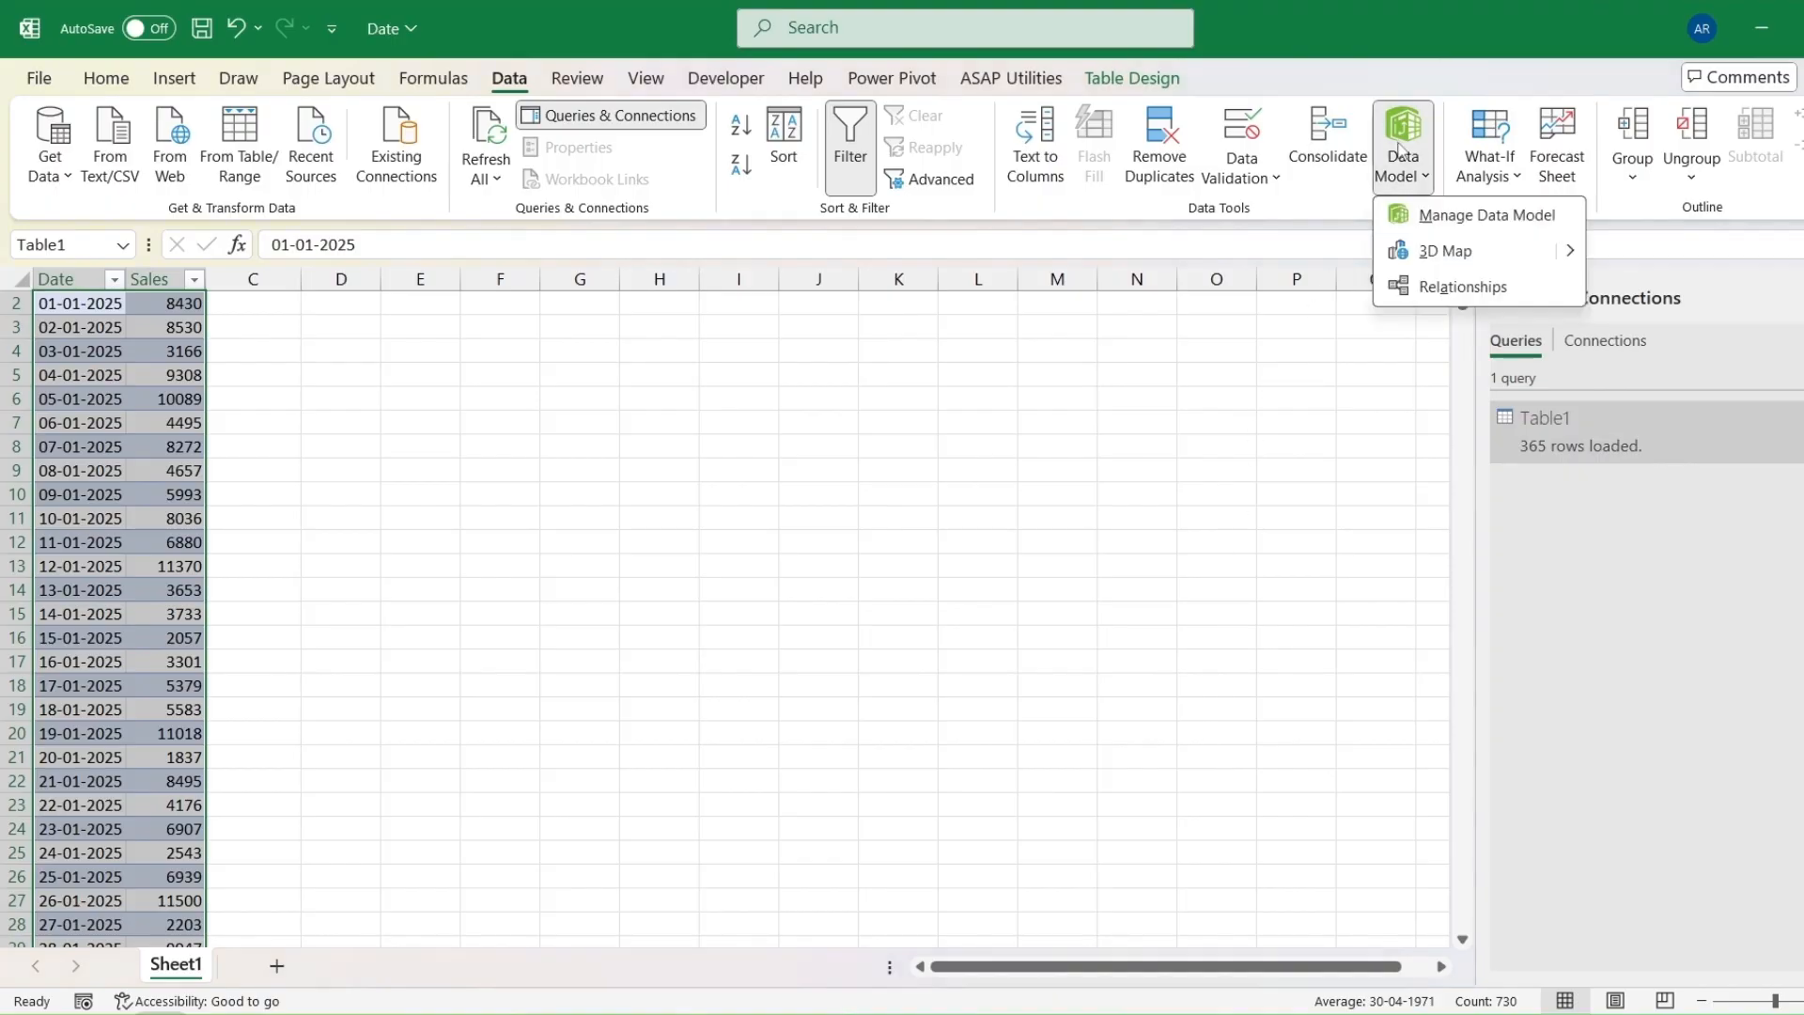
{"action": "left_click", "coordinate": [1415, 220]}
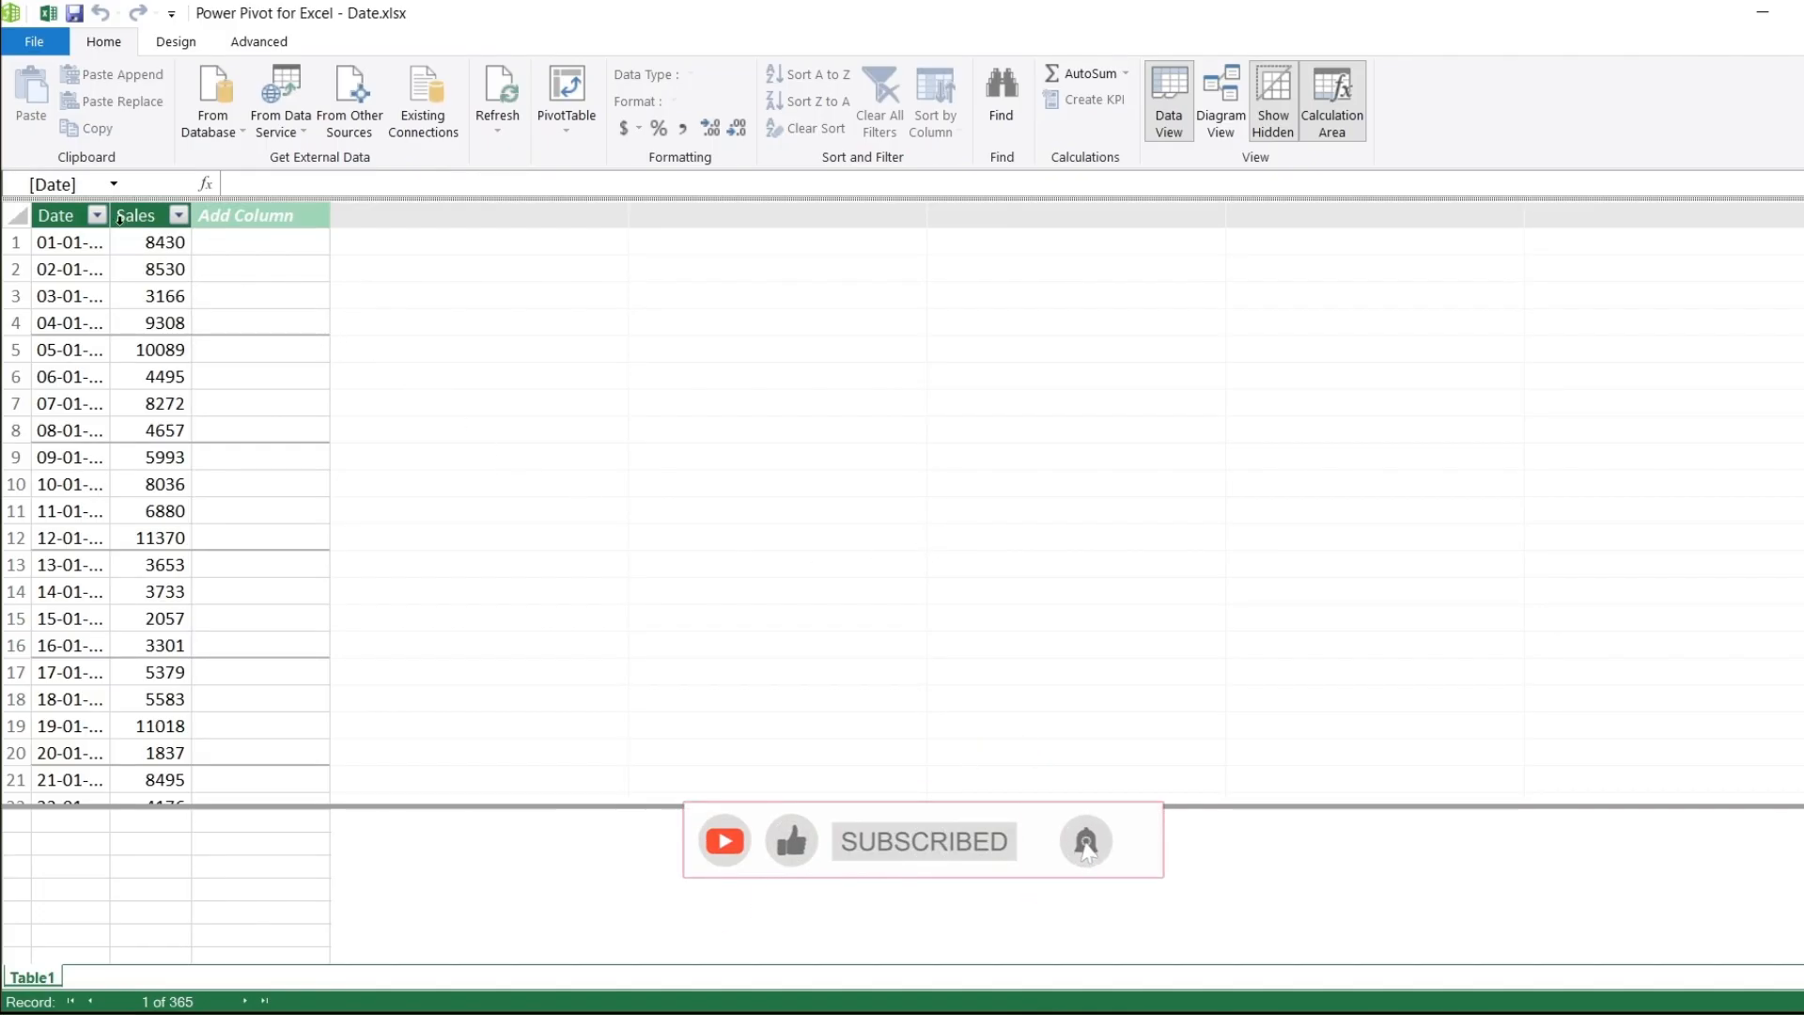
{"action": "left_click_drag", "start_coordinate": [111, 217], "coordinate": [300, 216]}
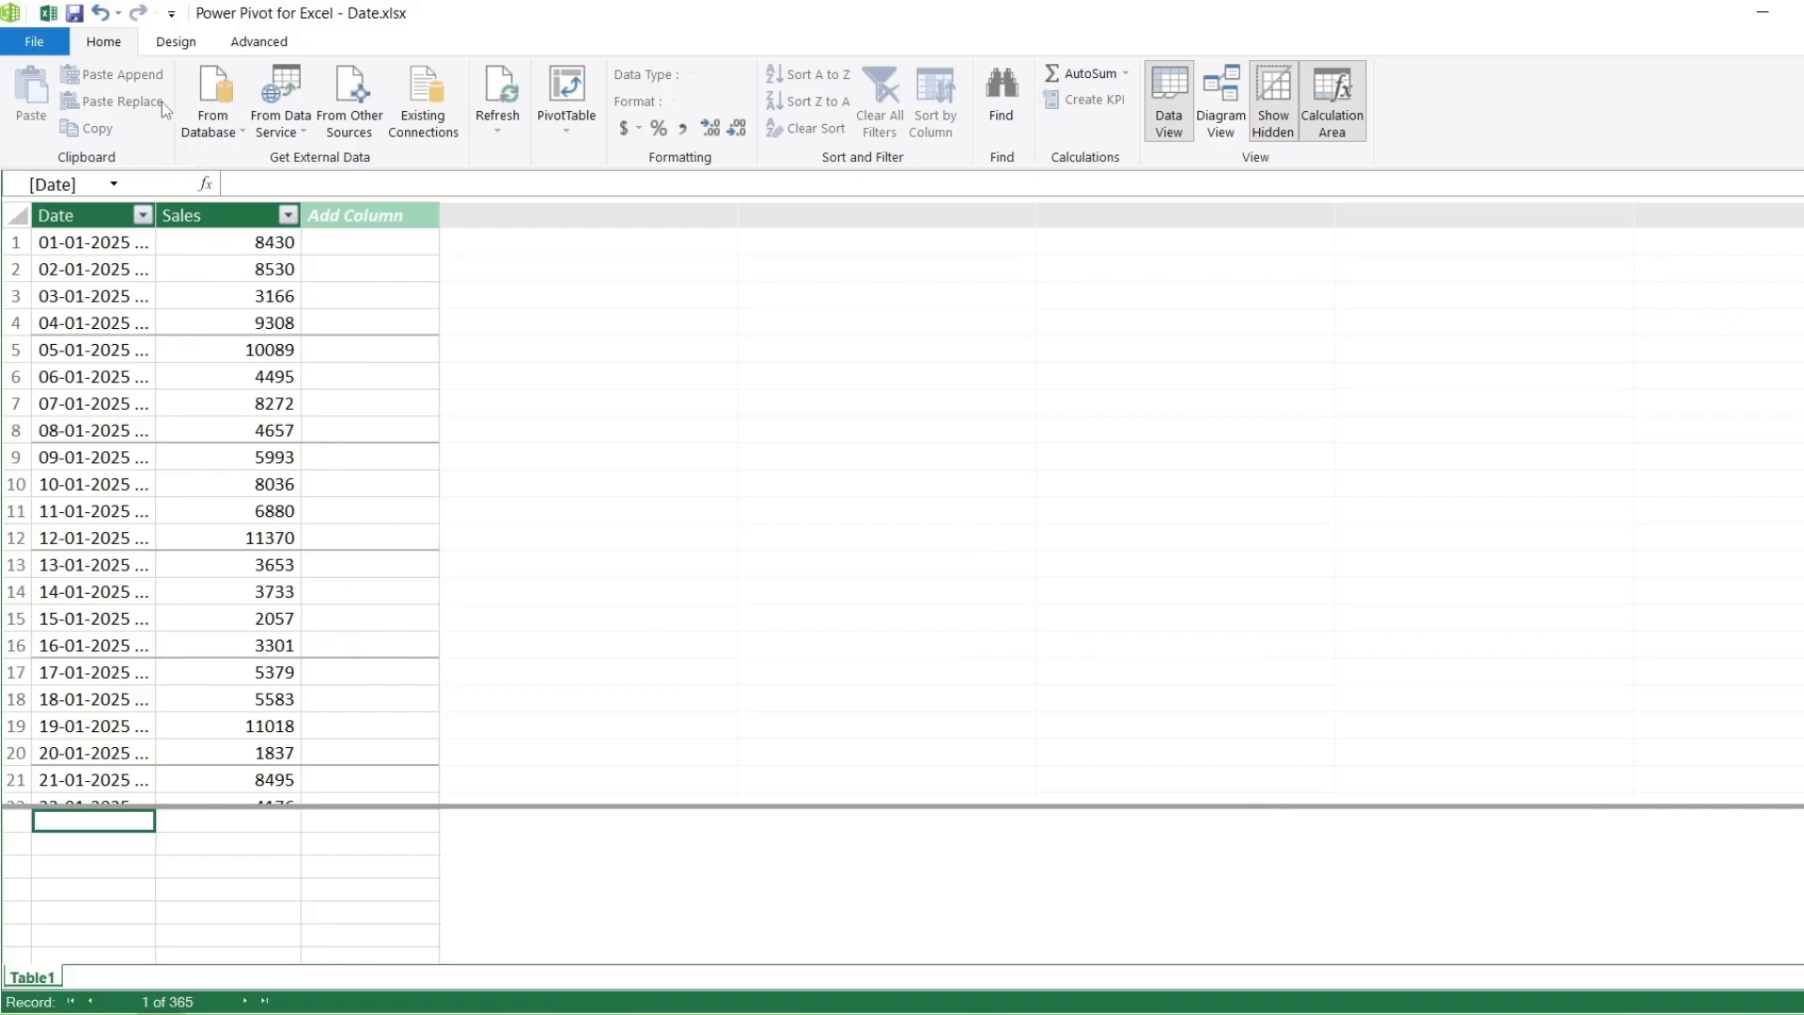
{"action": "left_click", "coordinate": [175, 43]}
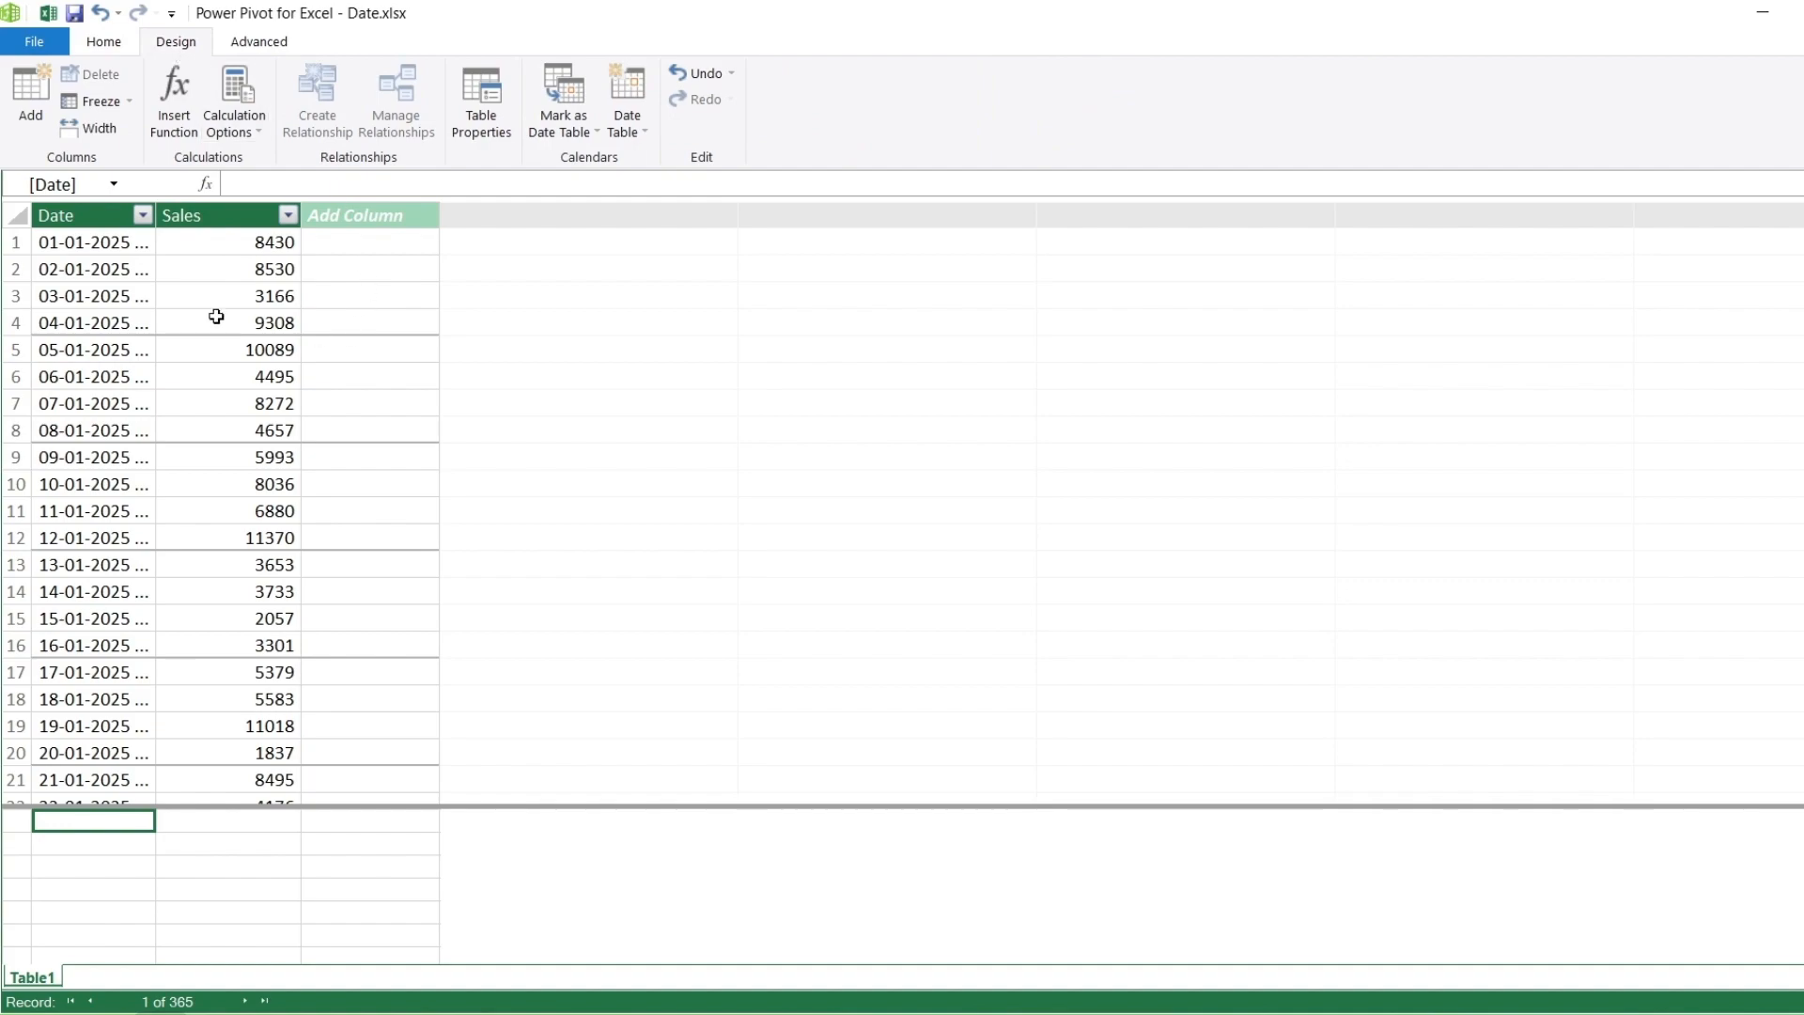
{"action": "left_click", "coordinate": [646, 132]}
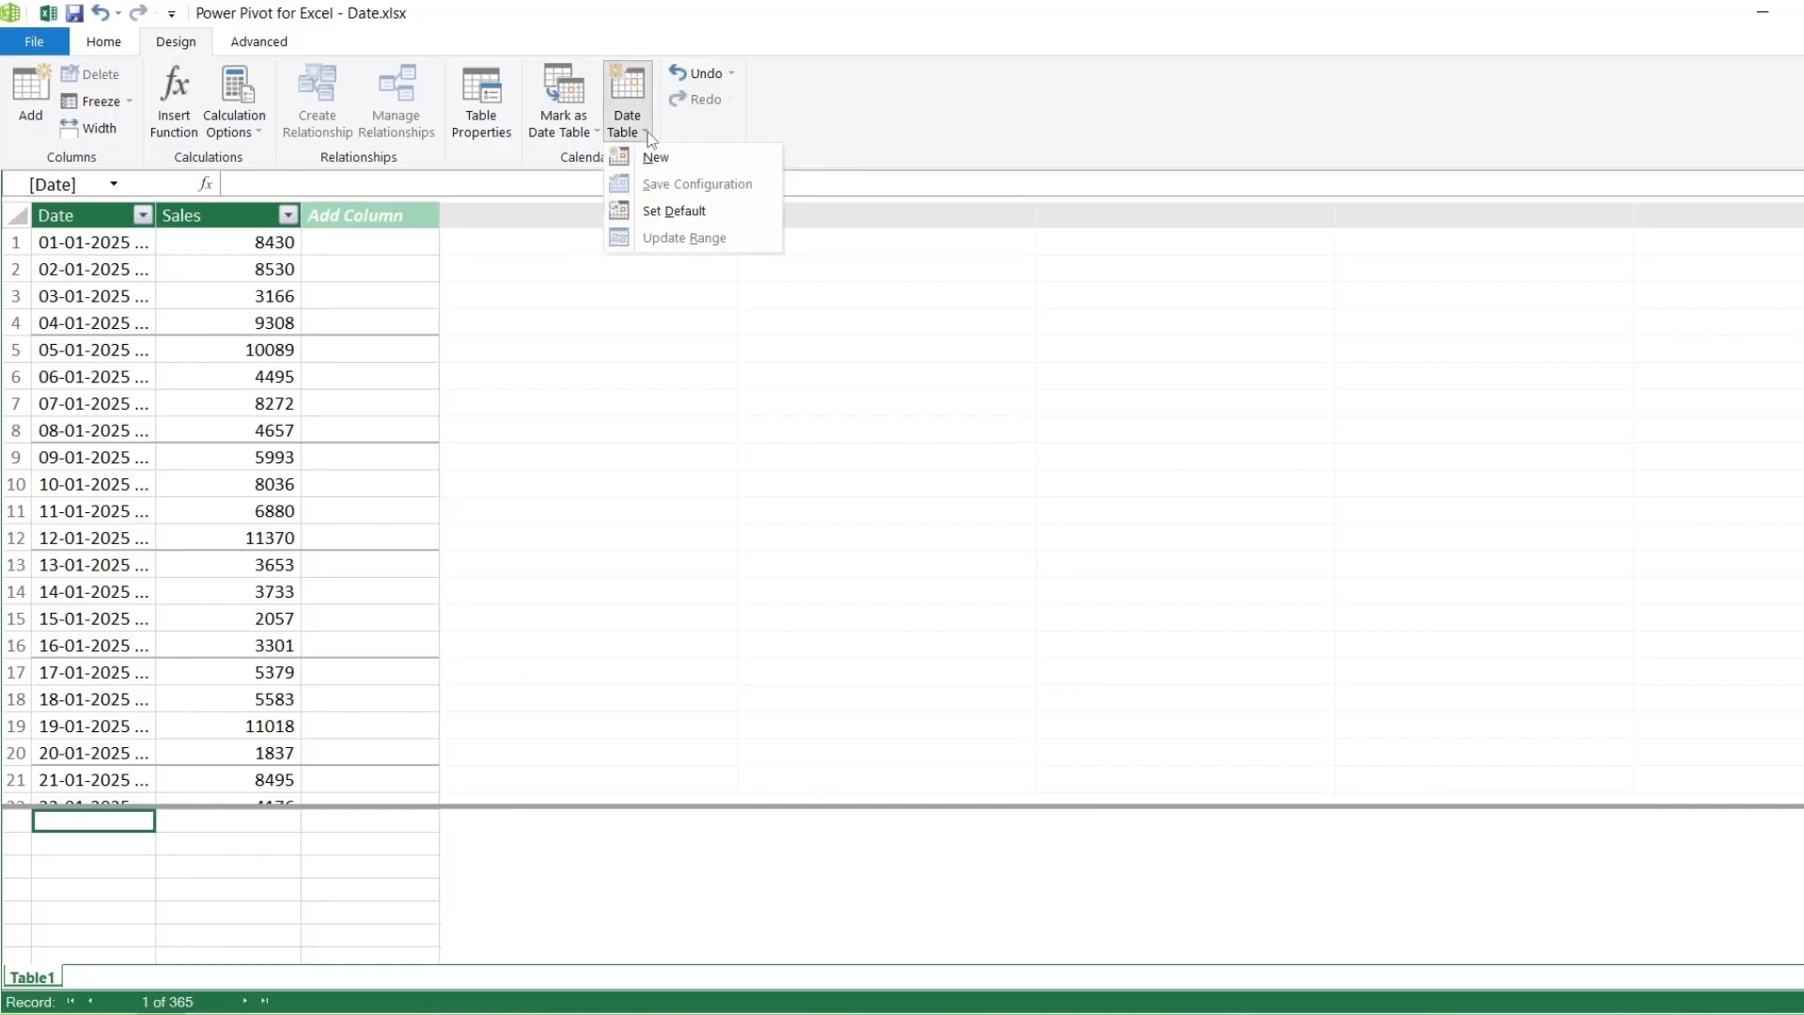
{"action": "left_click", "coordinate": [648, 160]}
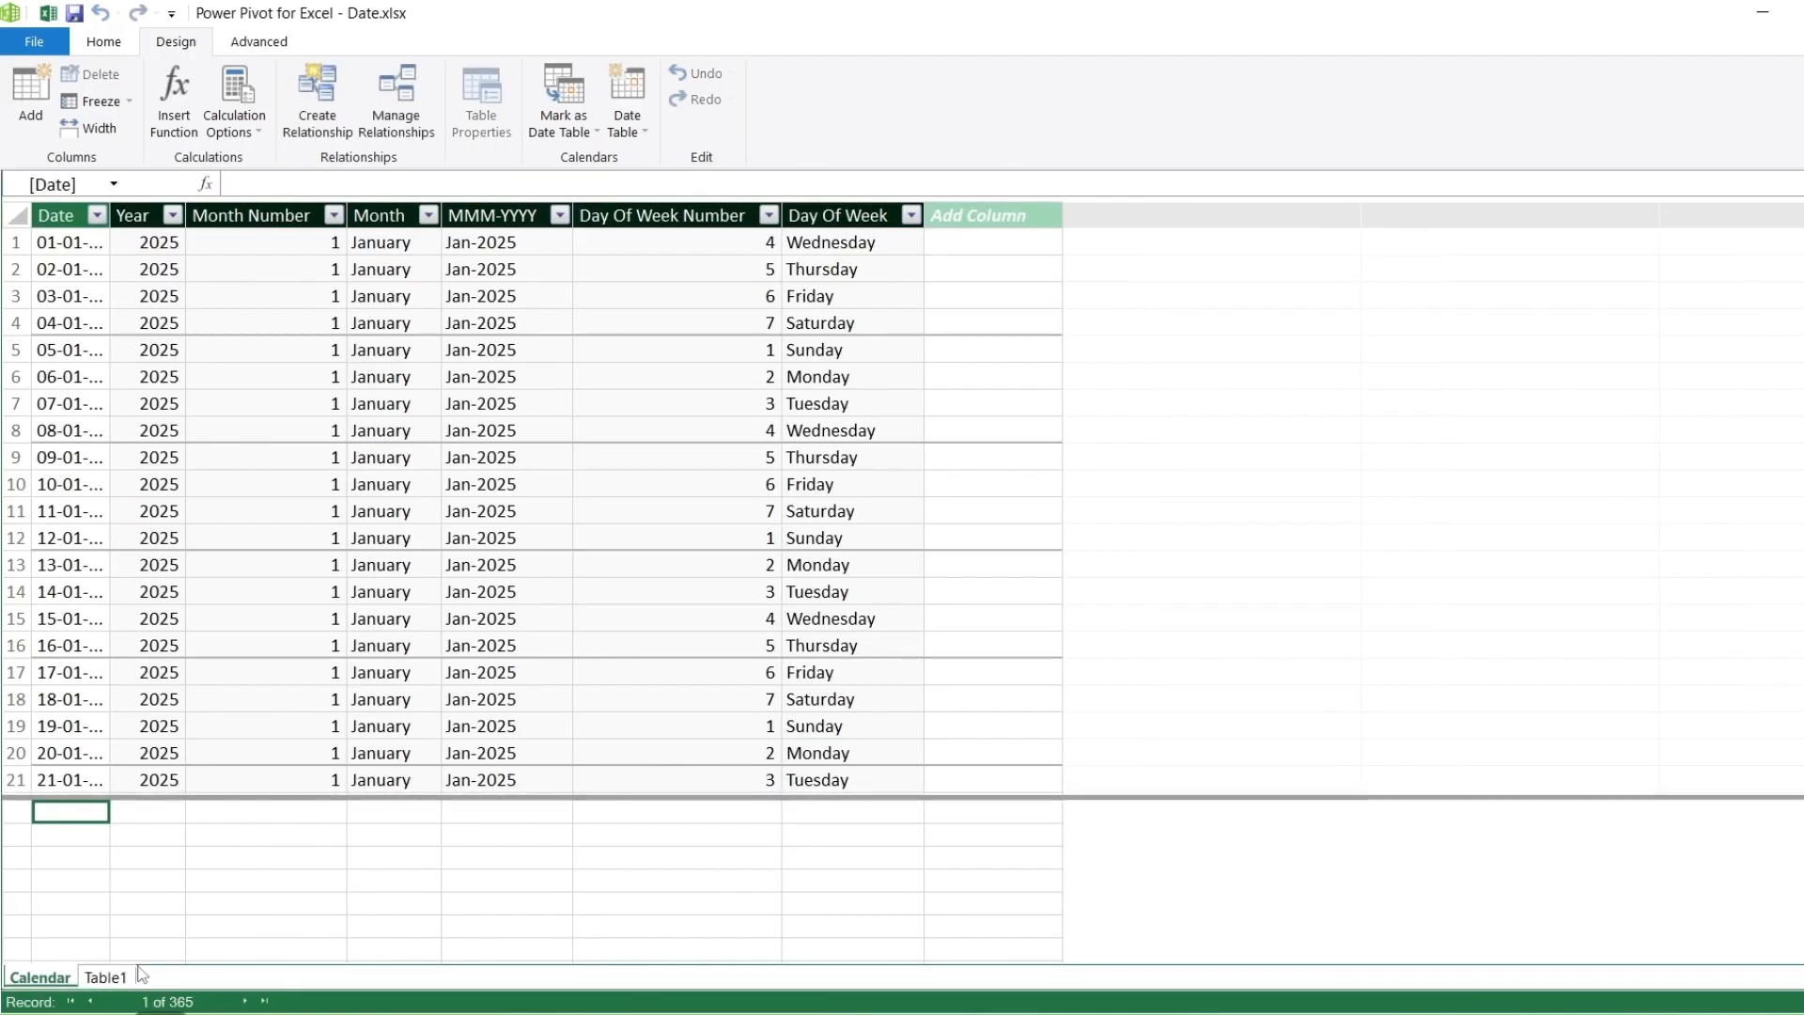
- Mark Table1 as a date table on its Date column and relate that column to the Calendar table's Date
{"action": "left_click", "coordinate": [106, 977]}
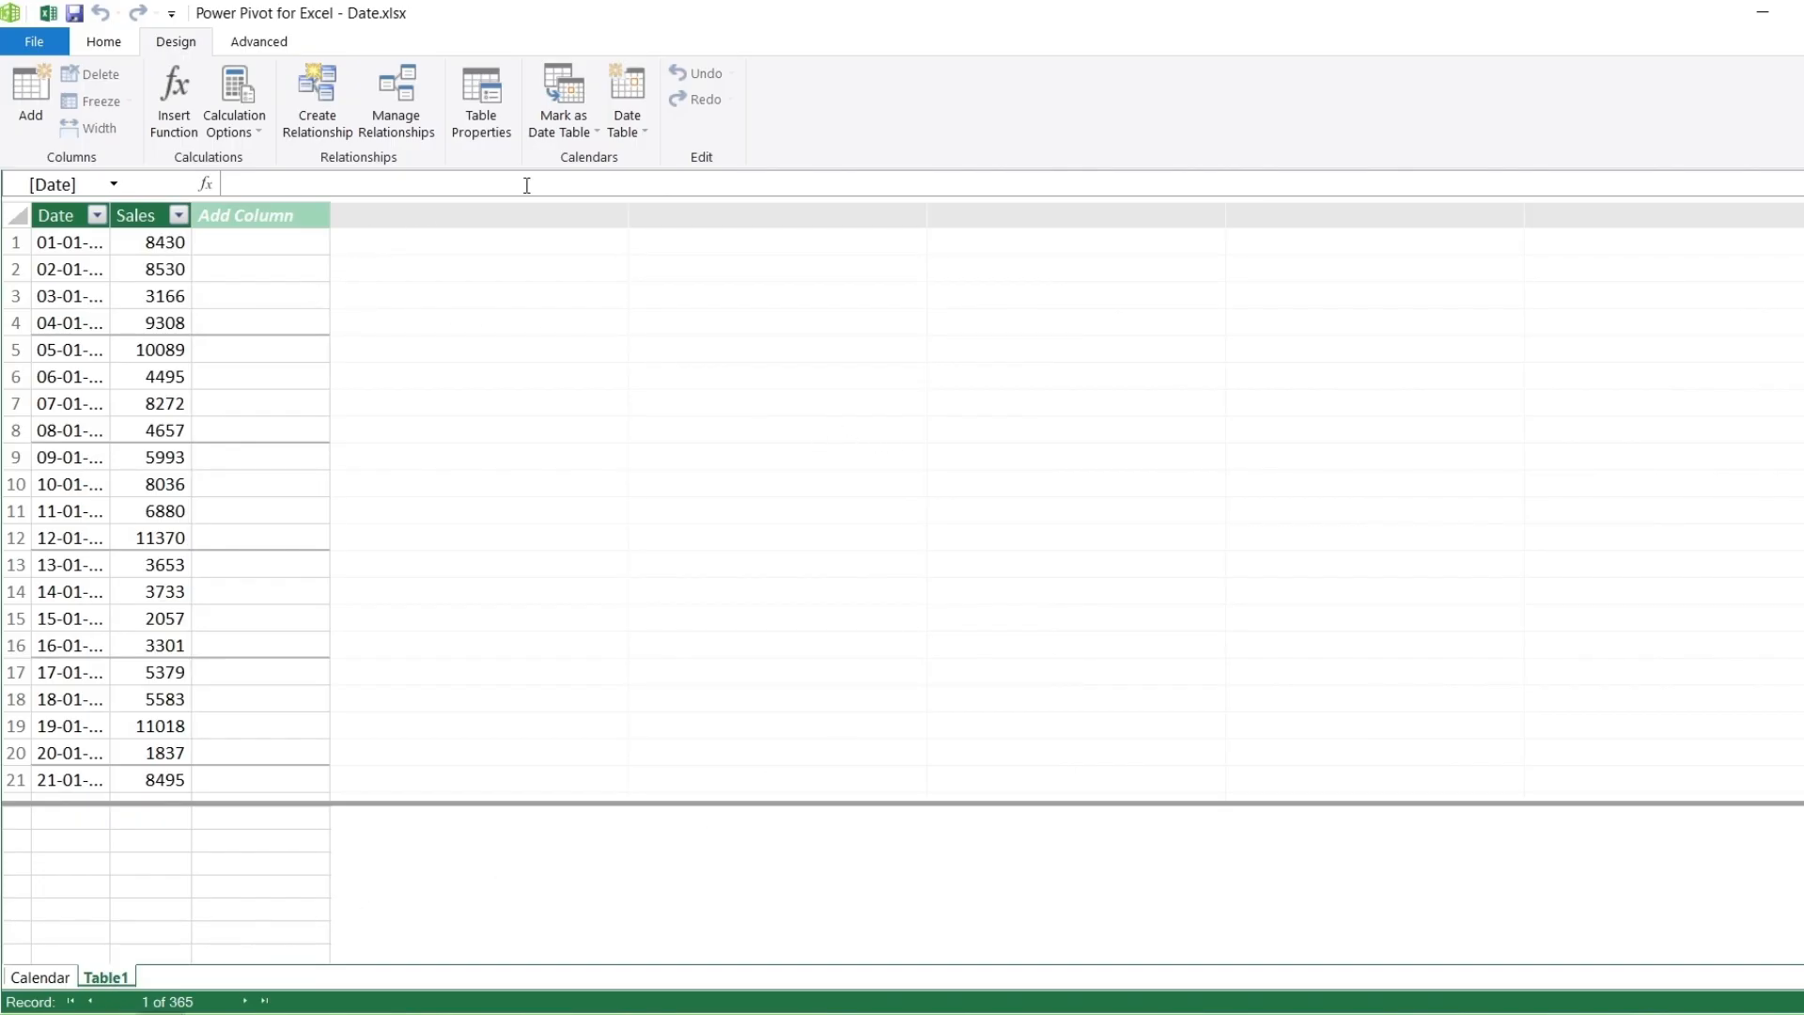
{"action": "left_click", "coordinate": [565, 138]}
{"action": "left_click", "coordinate": [579, 161]}
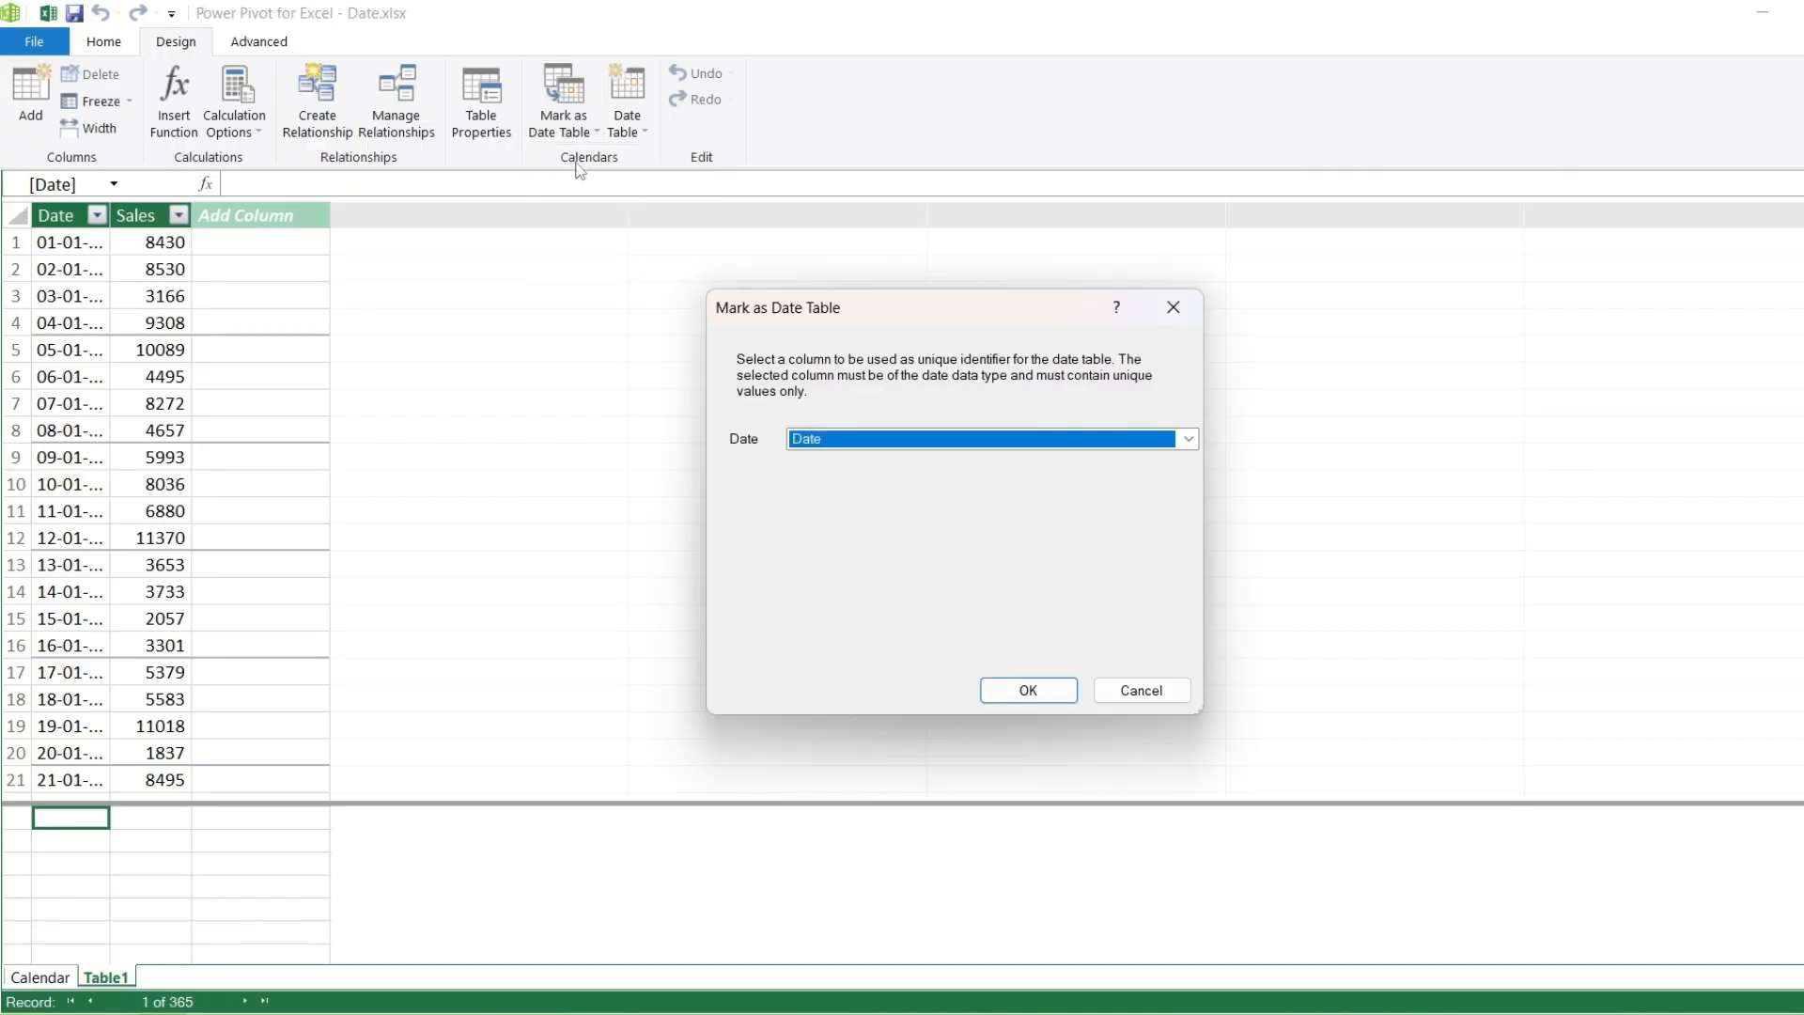
{"action": "left_click", "coordinate": [1028, 690]}
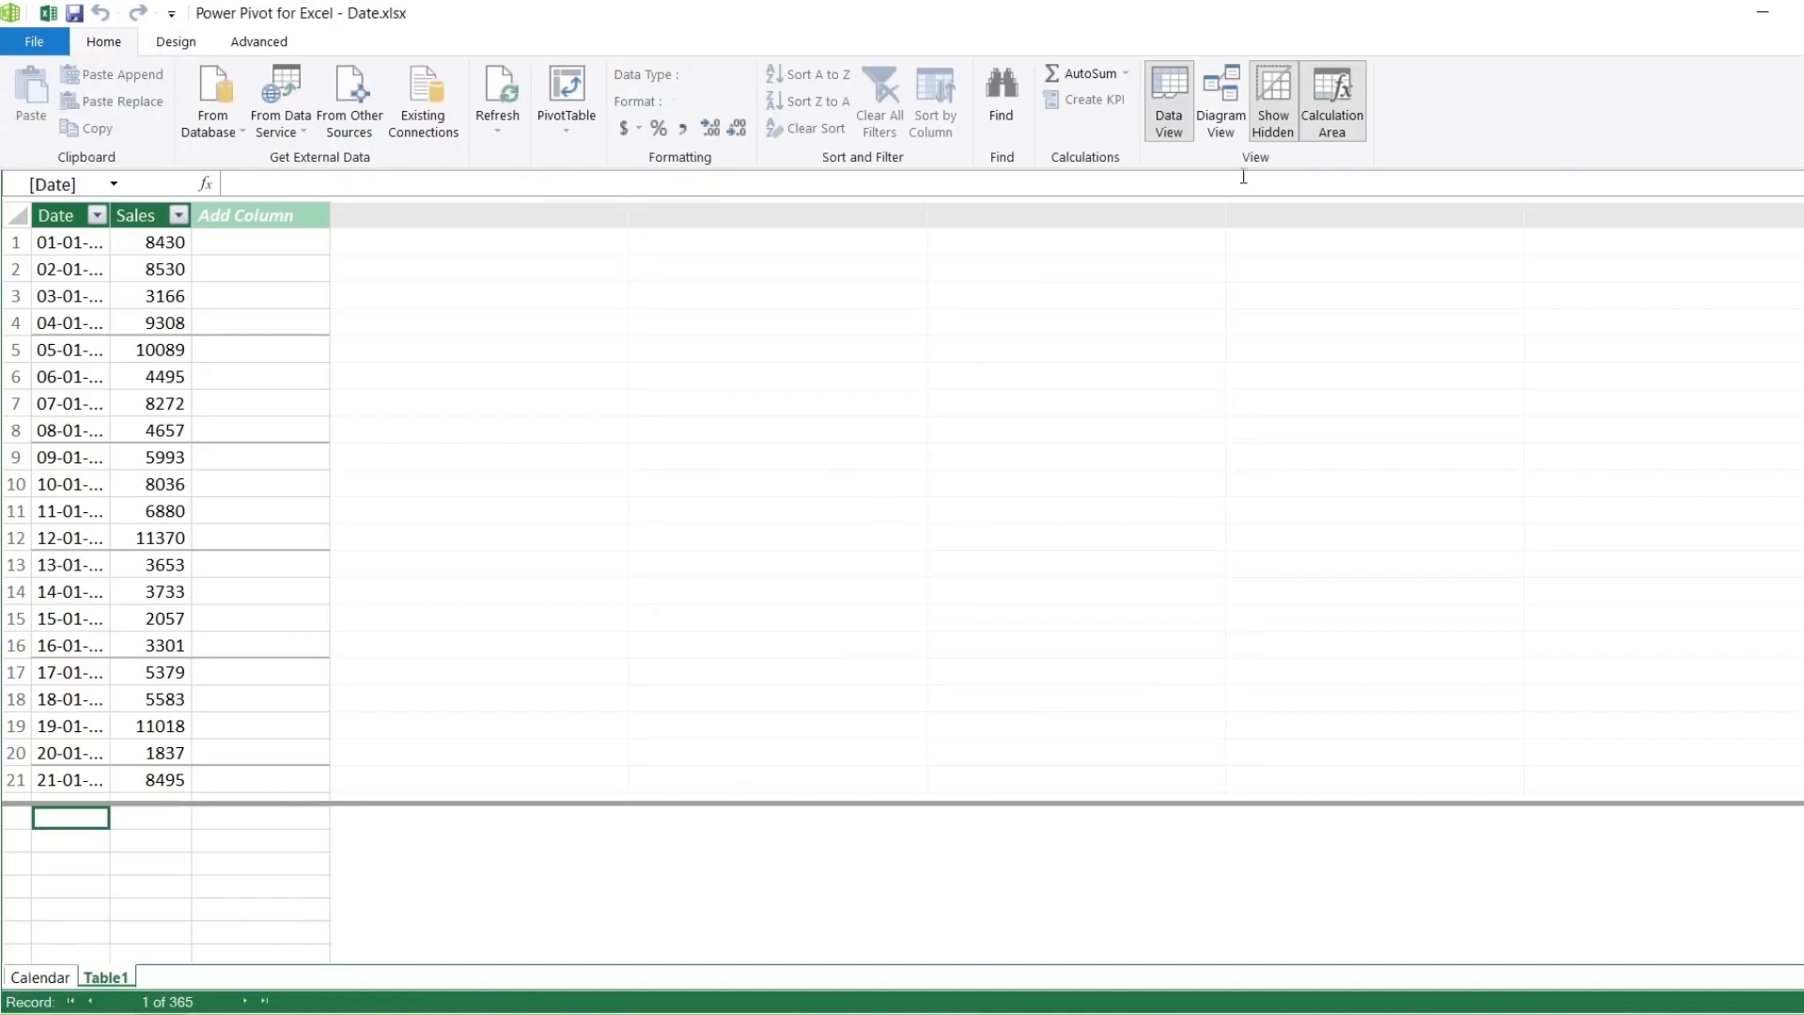
{"action": "left_click", "coordinate": [1218, 123]}
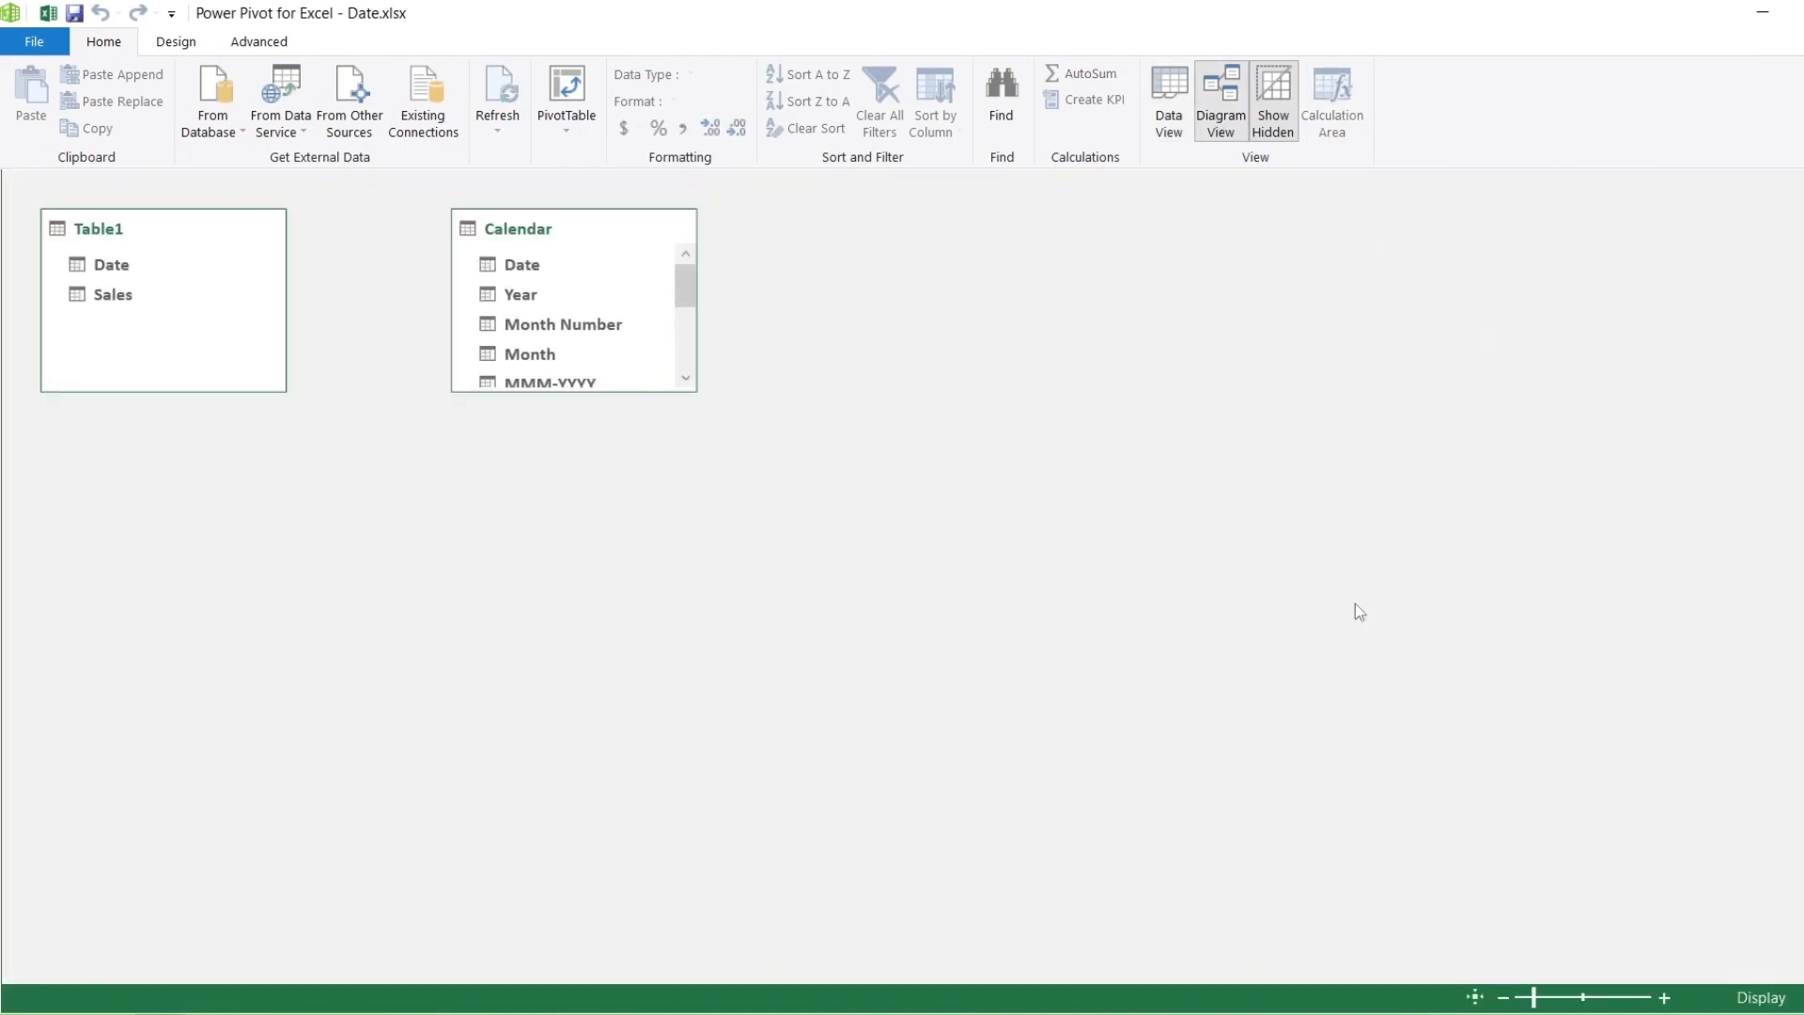
{"action": "left_click_drag", "start_coordinate": [111, 268], "coordinate": [533, 273]}
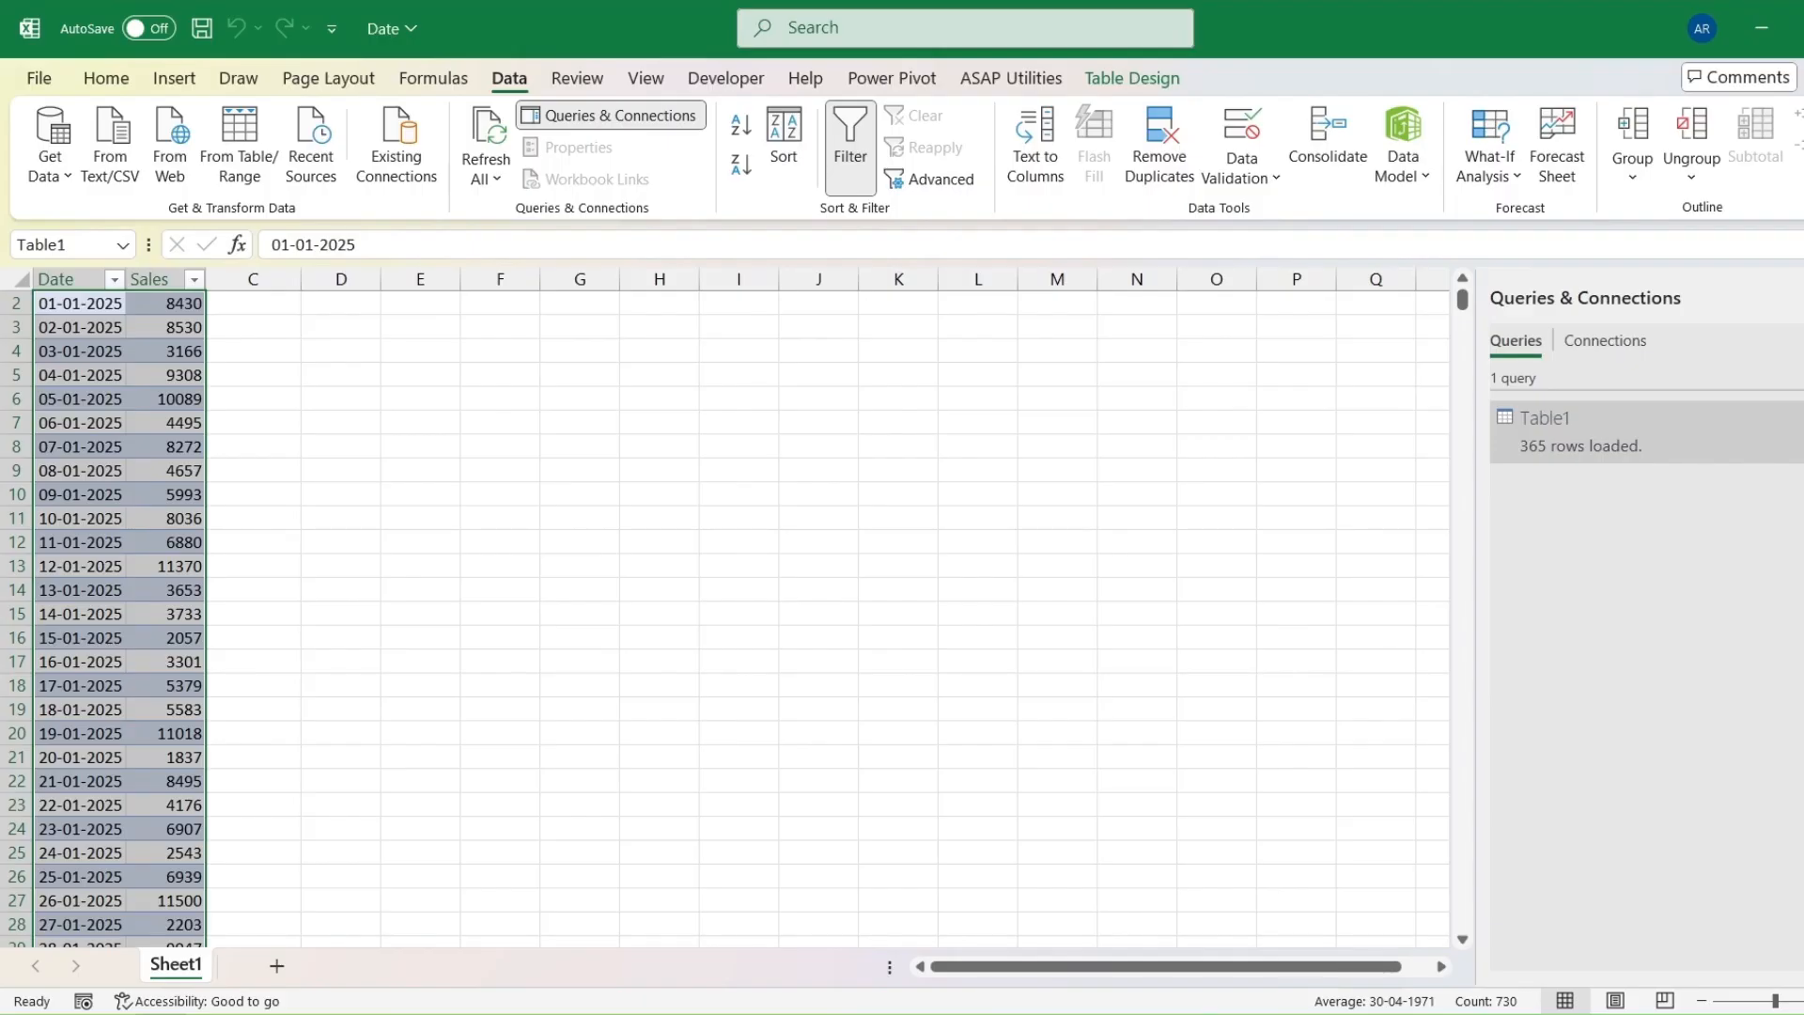
- Create a PivotTable from the Data Model on a new worksheet
{"action": "left_click", "coordinate": [1403, 136]}
{"action": "left_click", "coordinate": [1465, 215]}
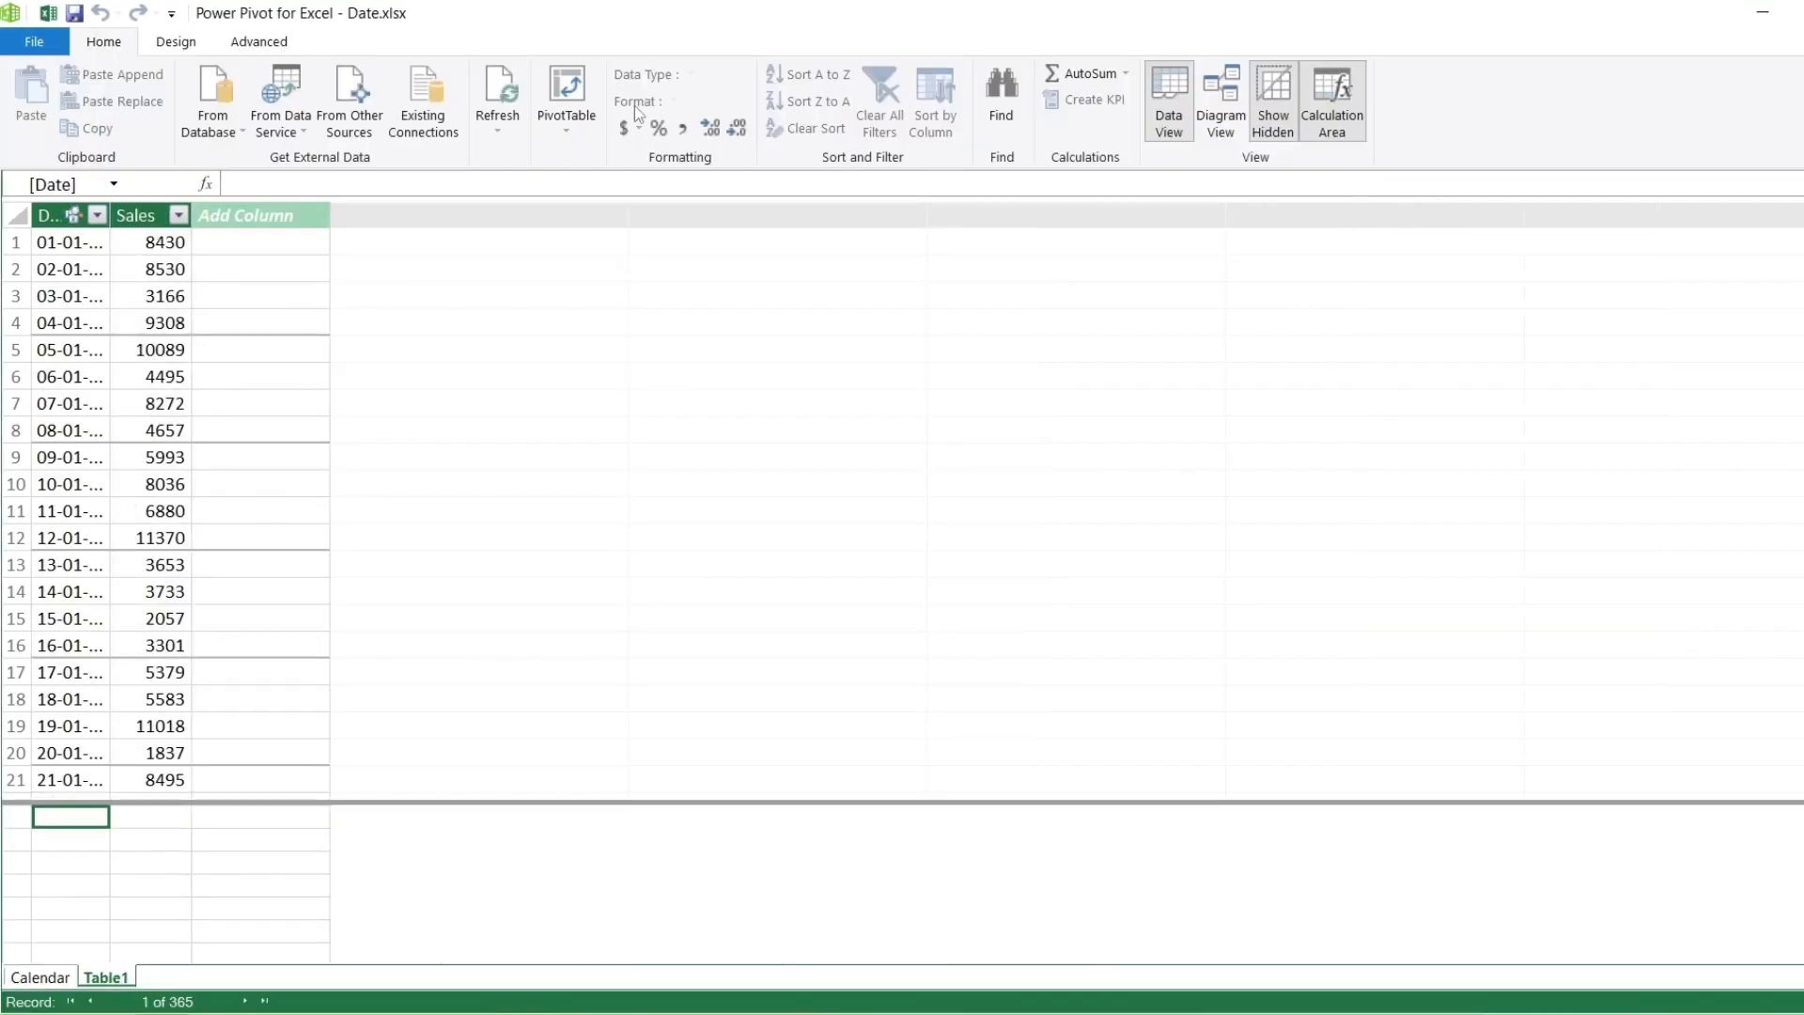
{"action": "left_click", "coordinate": [575, 94]}
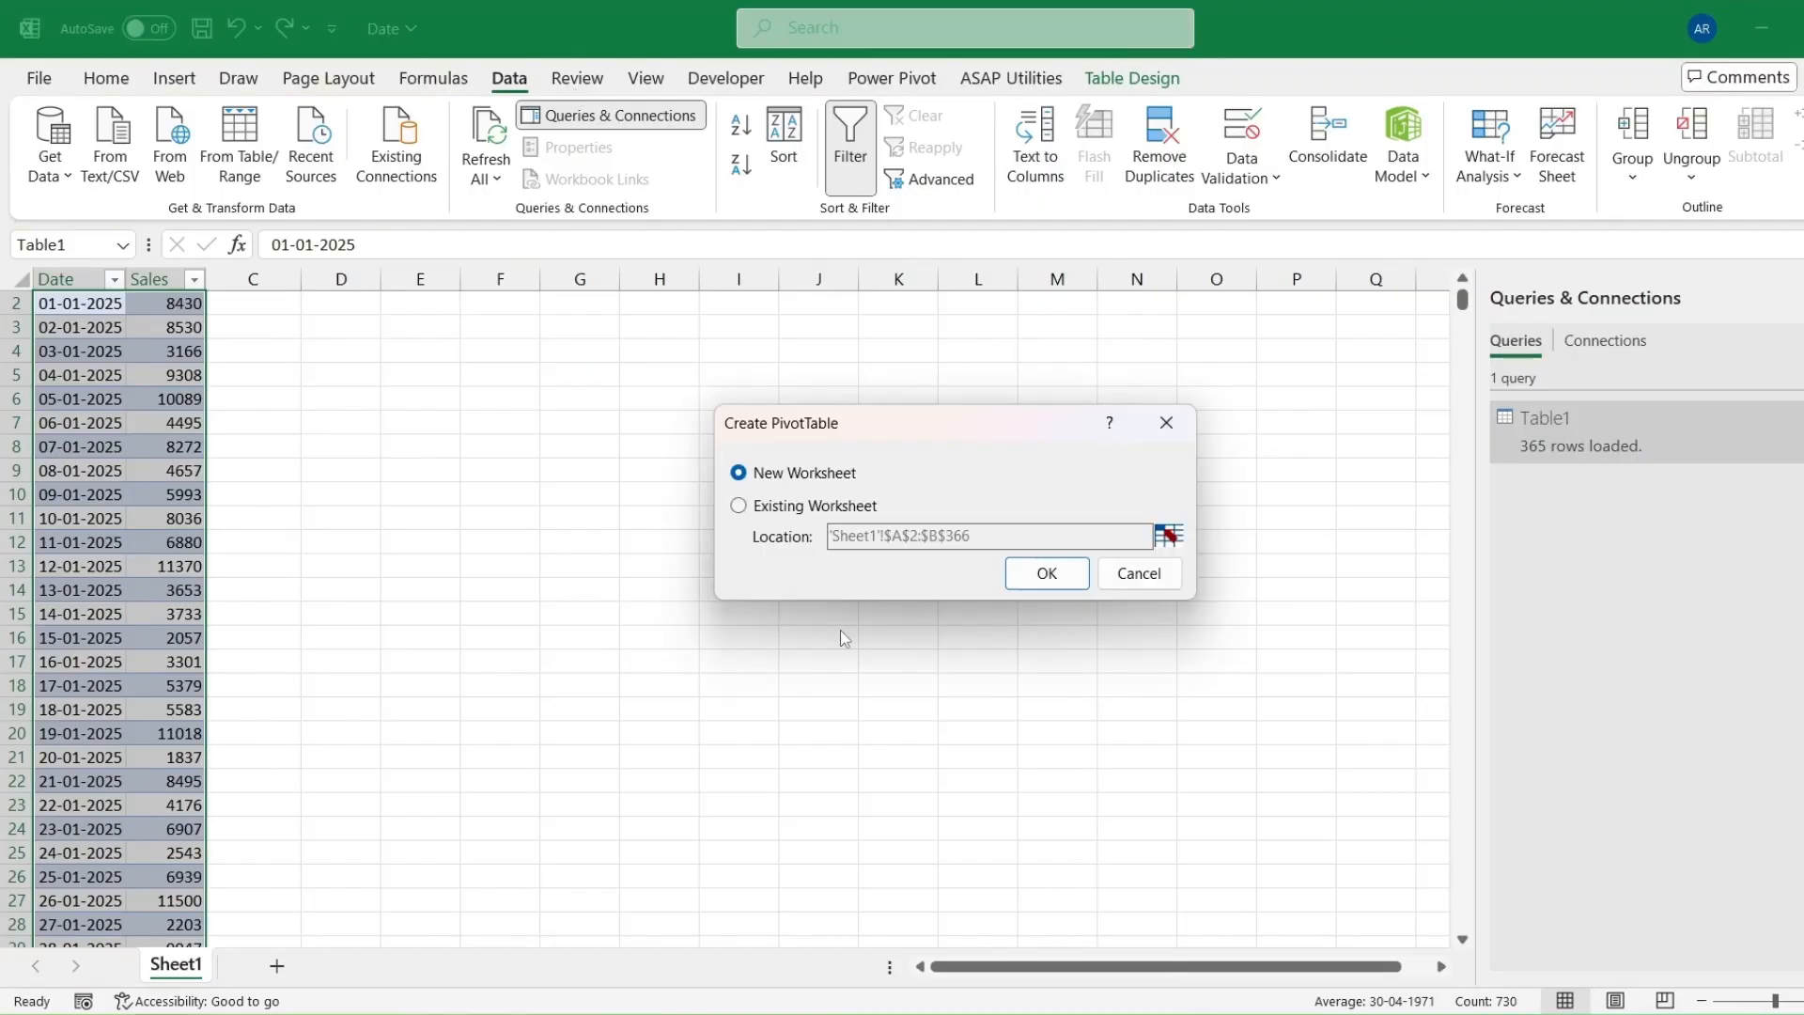
{"action": "left_click", "coordinate": [1039, 576]}
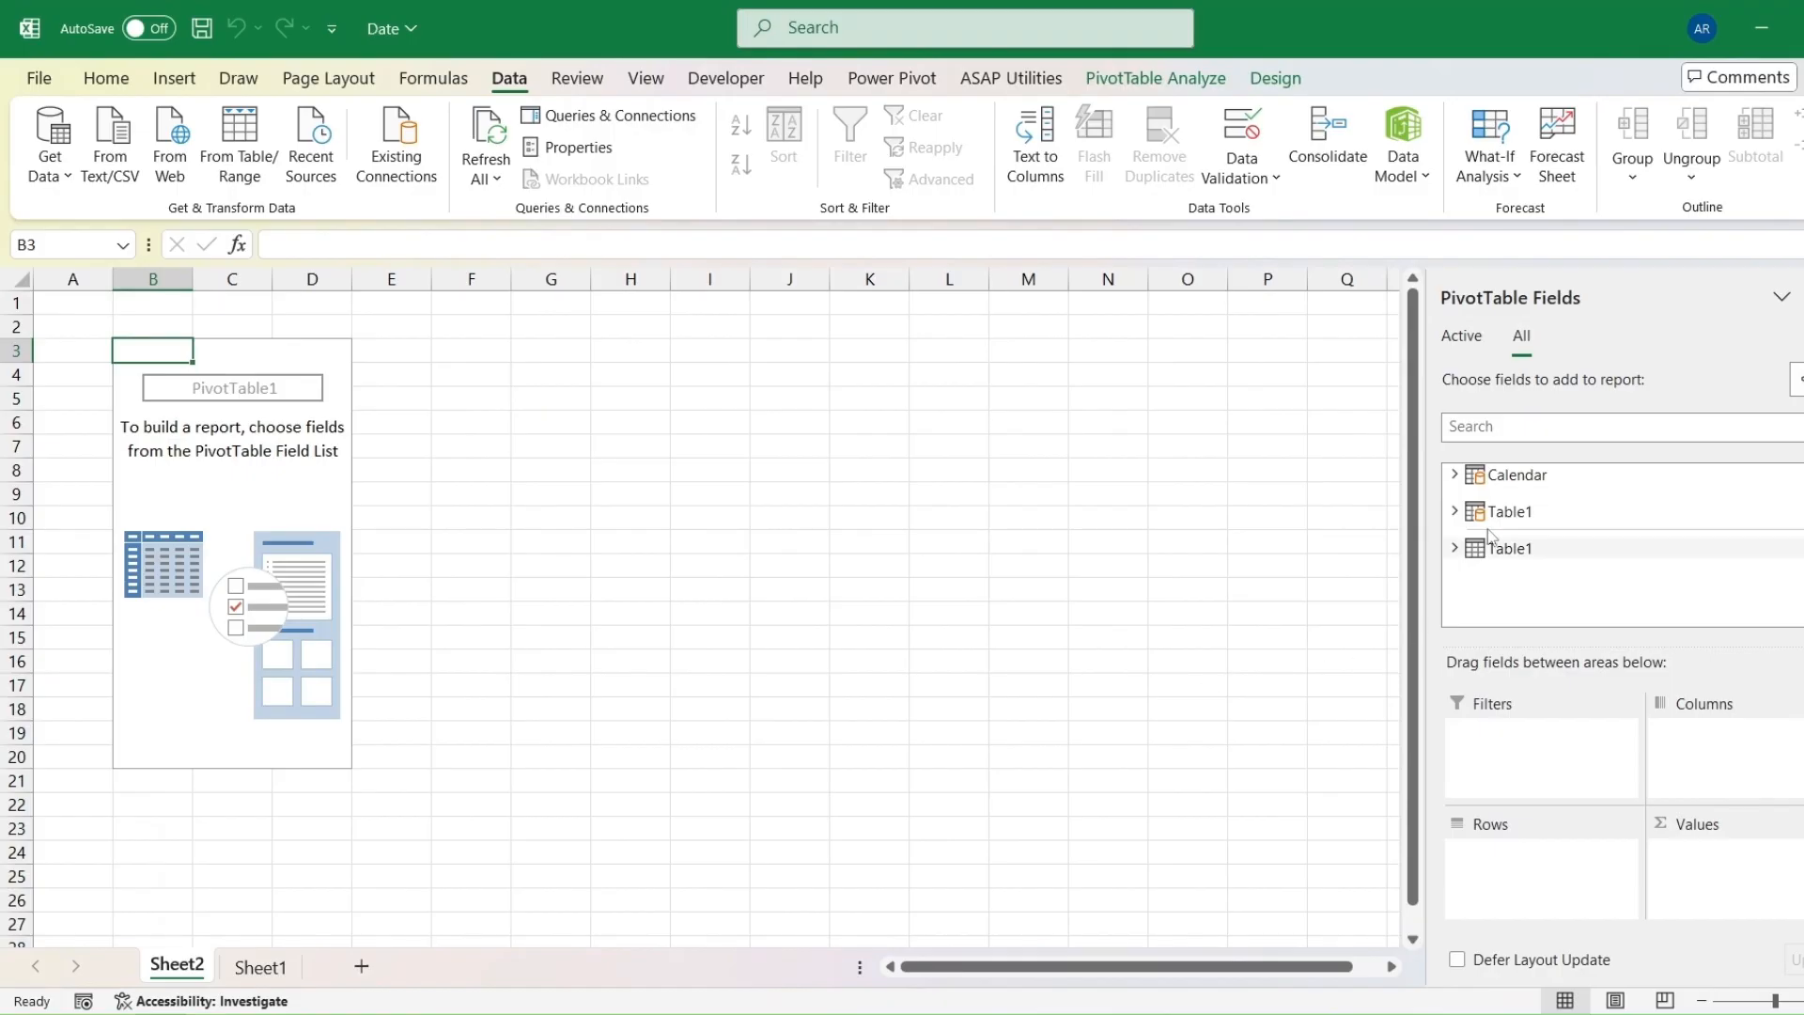
- Add the Calendar table's Year field to the PivotTable as row labels
{"action": "left_click", "coordinate": [1455, 474]}
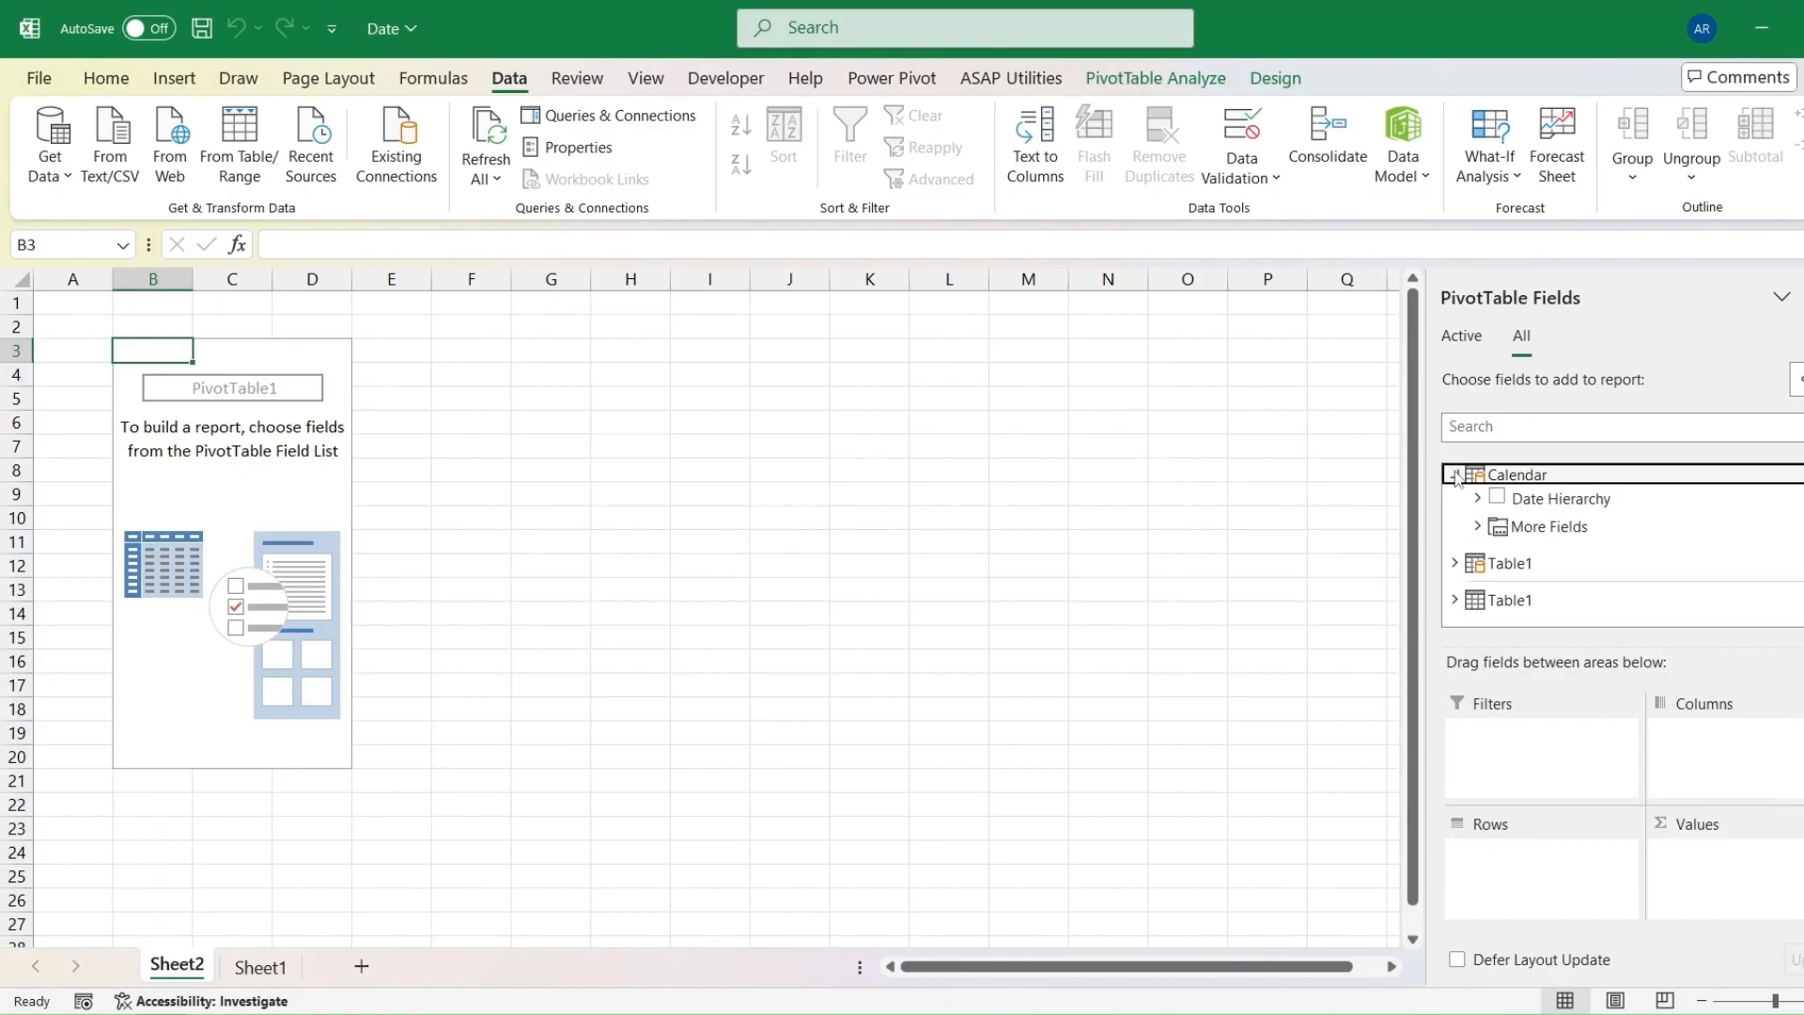
{"action": "left_click", "coordinate": [1478, 526]}
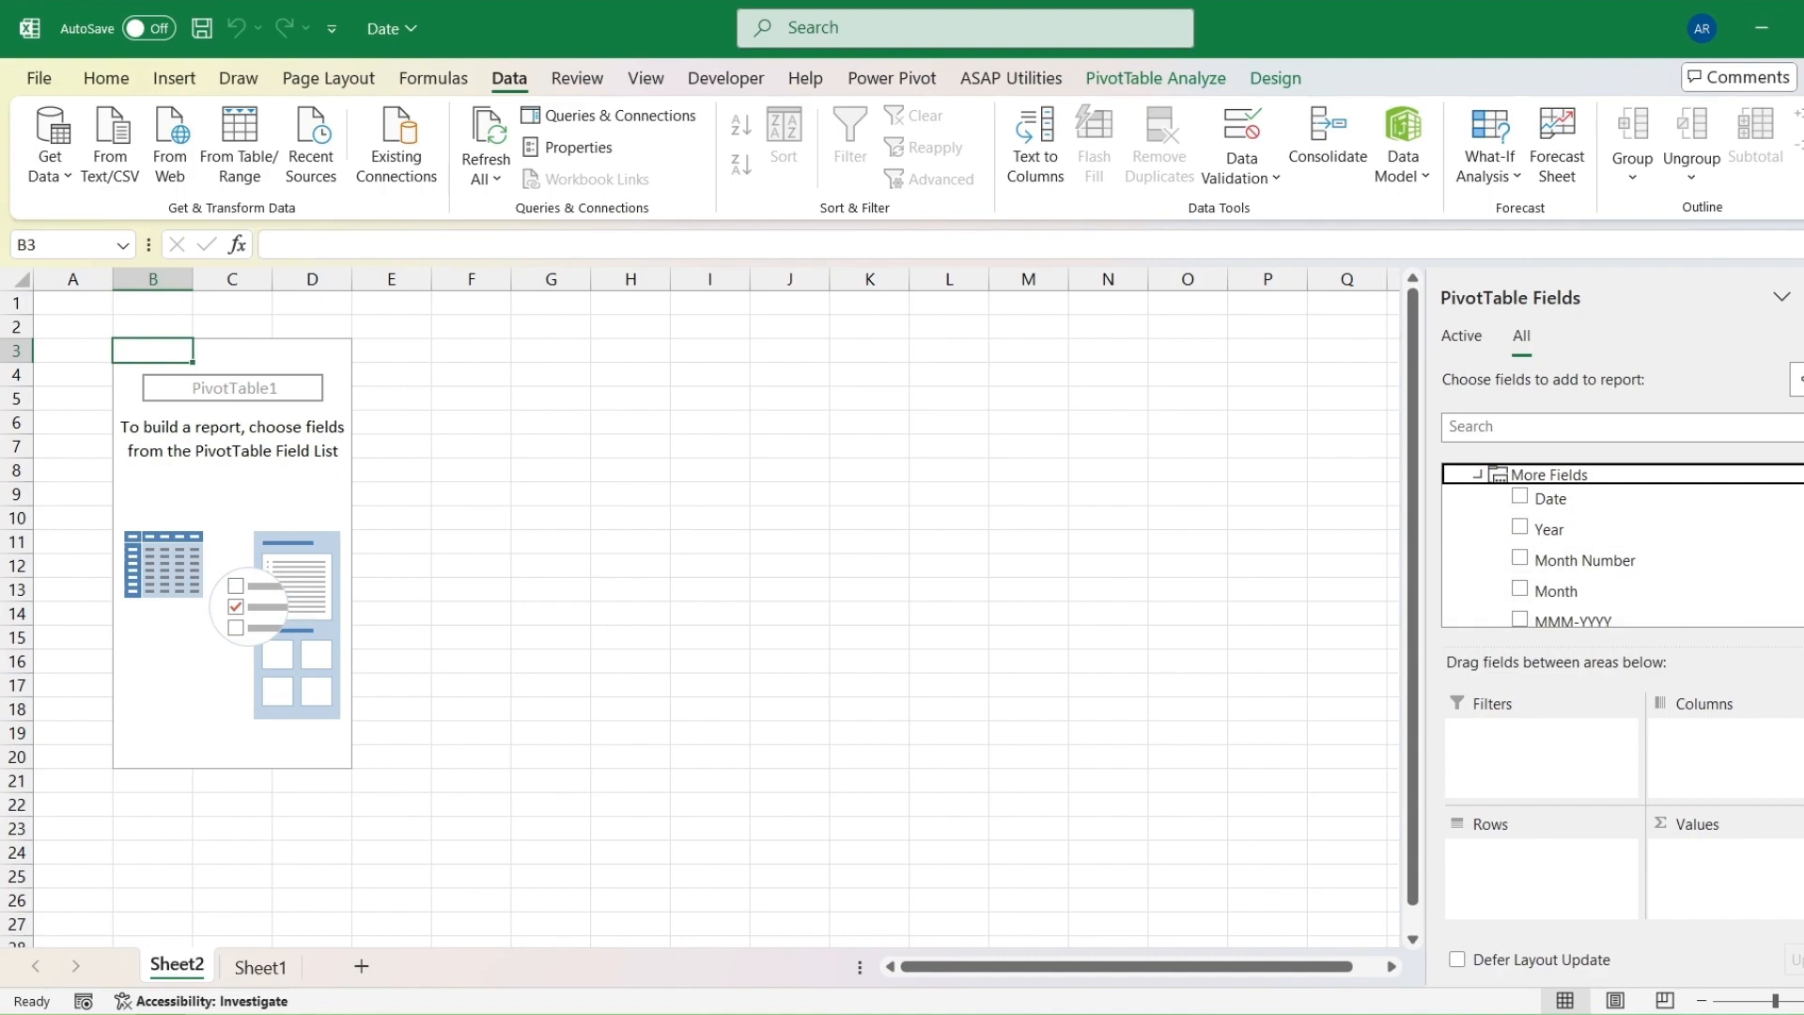
{"action": "left_click", "coordinate": [1521, 532]}
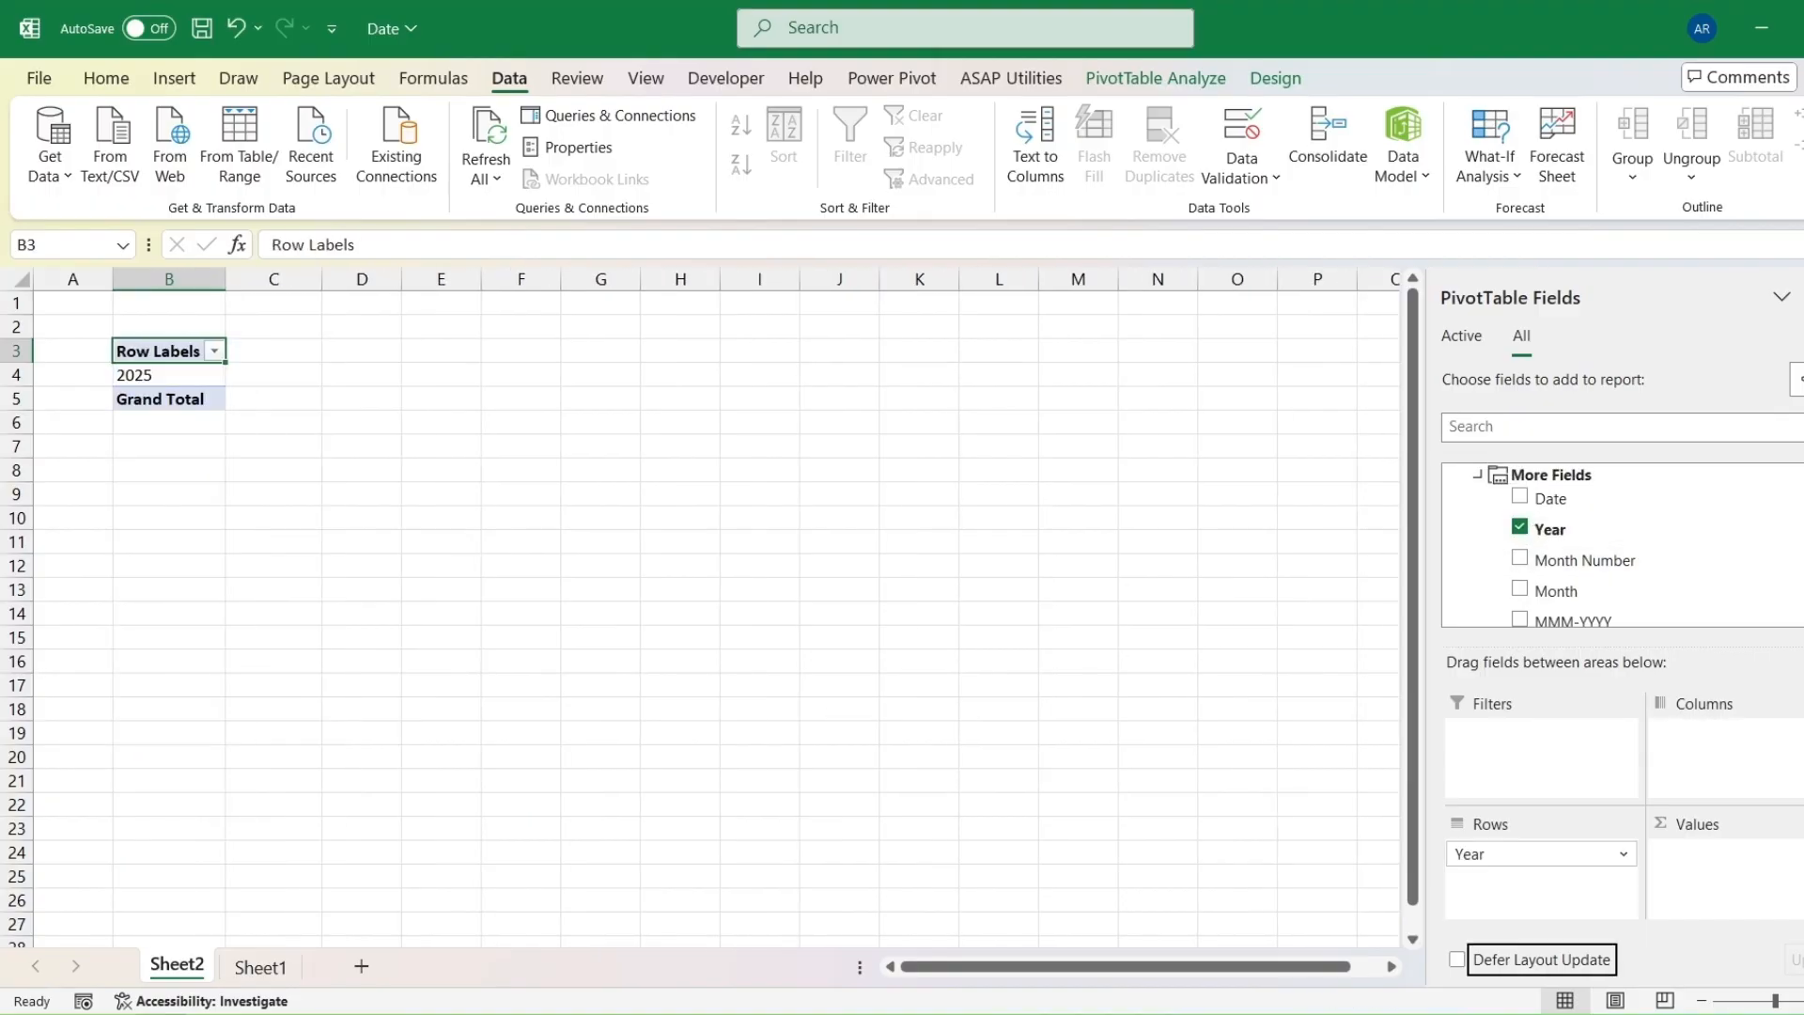
- Add the Data Model Table1's Sales field to the PivotTable and place it in the values as a sum
{"action": "scroll", "coordinate": [1622, 545], "scroll_direction": "down", "scroll_amount": 3}
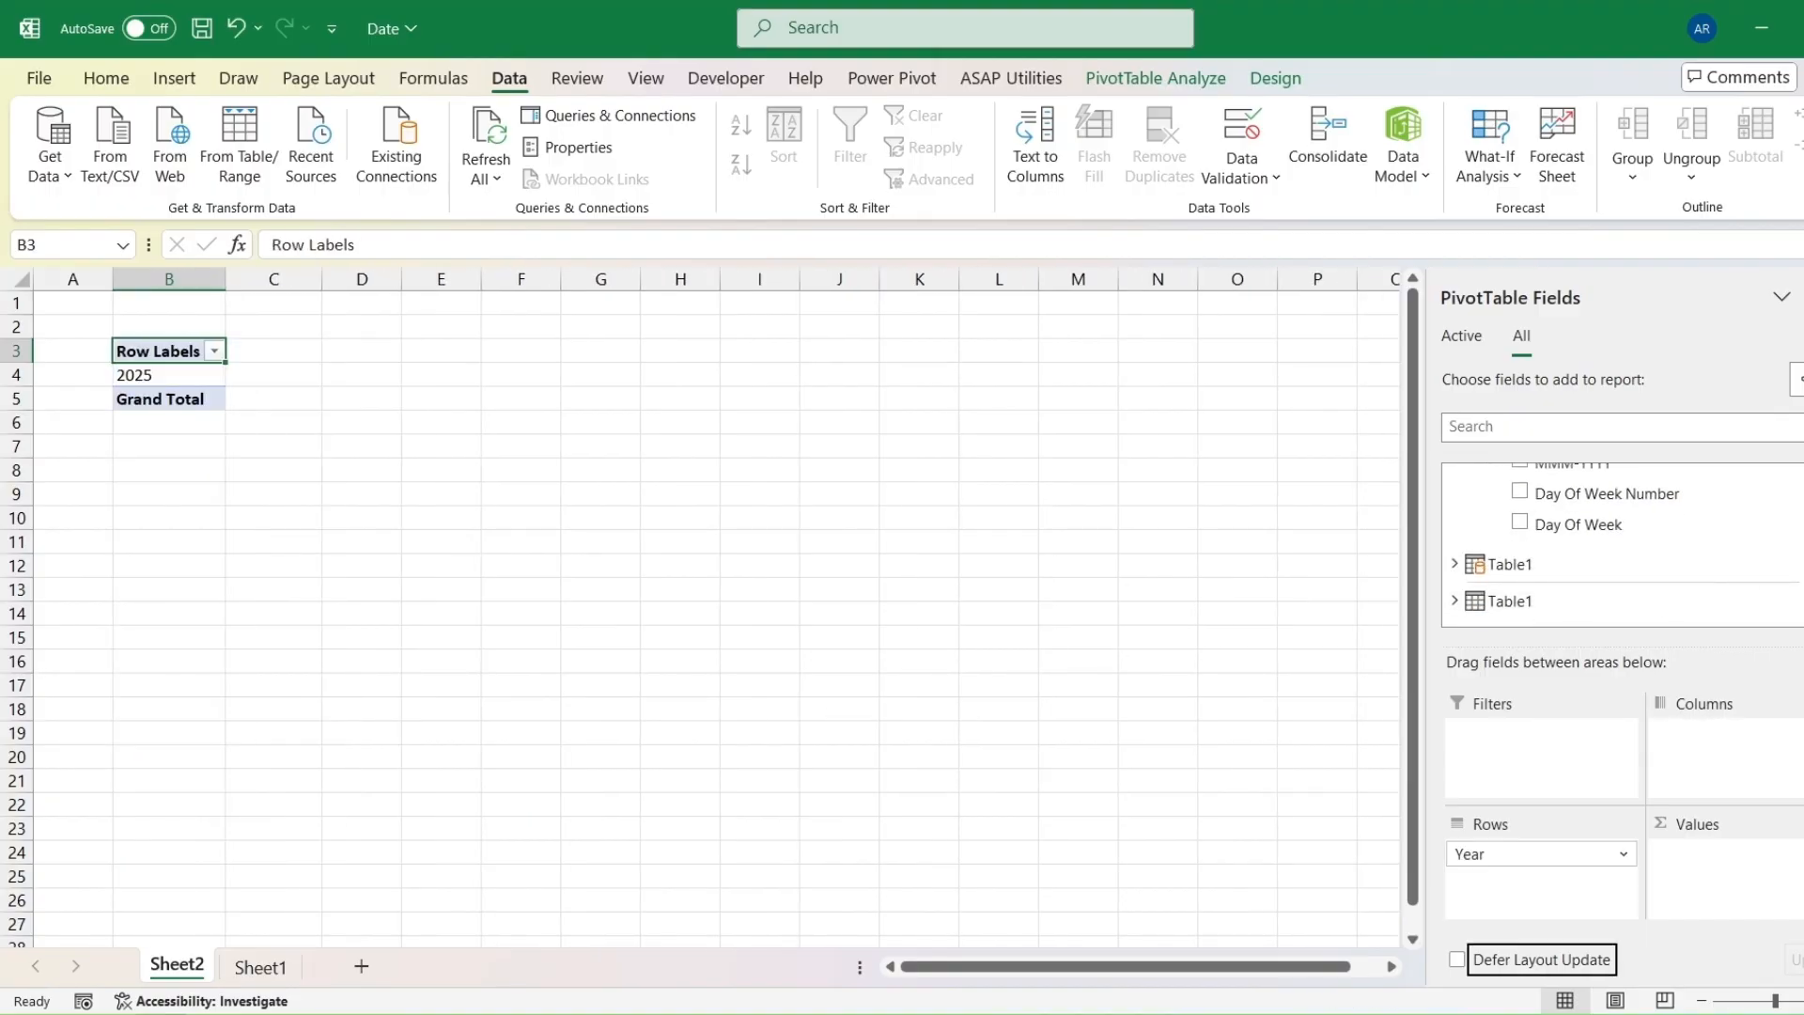
{"action": "scroll", "coordinate": [1623, 545], "scroll_direction": "up", "scroll_amount": 3}
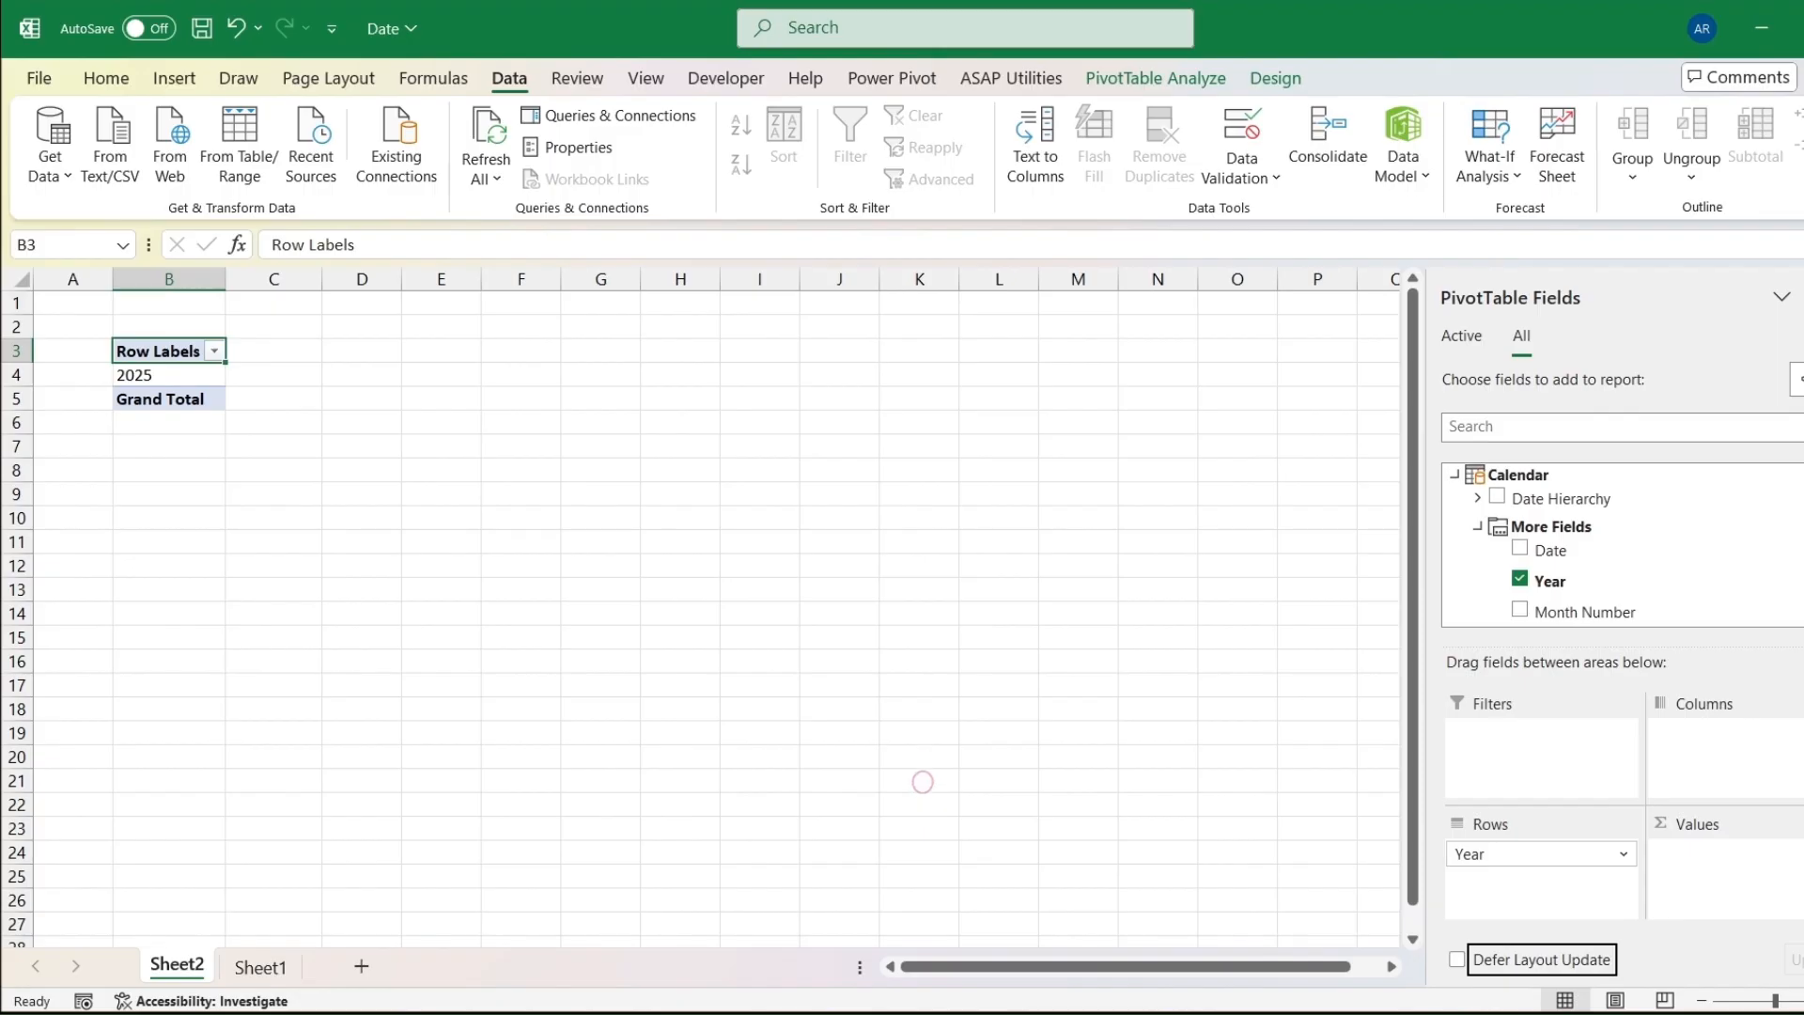
{"action": "scroll", "coordinate": [1640, 598], "scroll_direction": "down", "scroll_amount": 5}
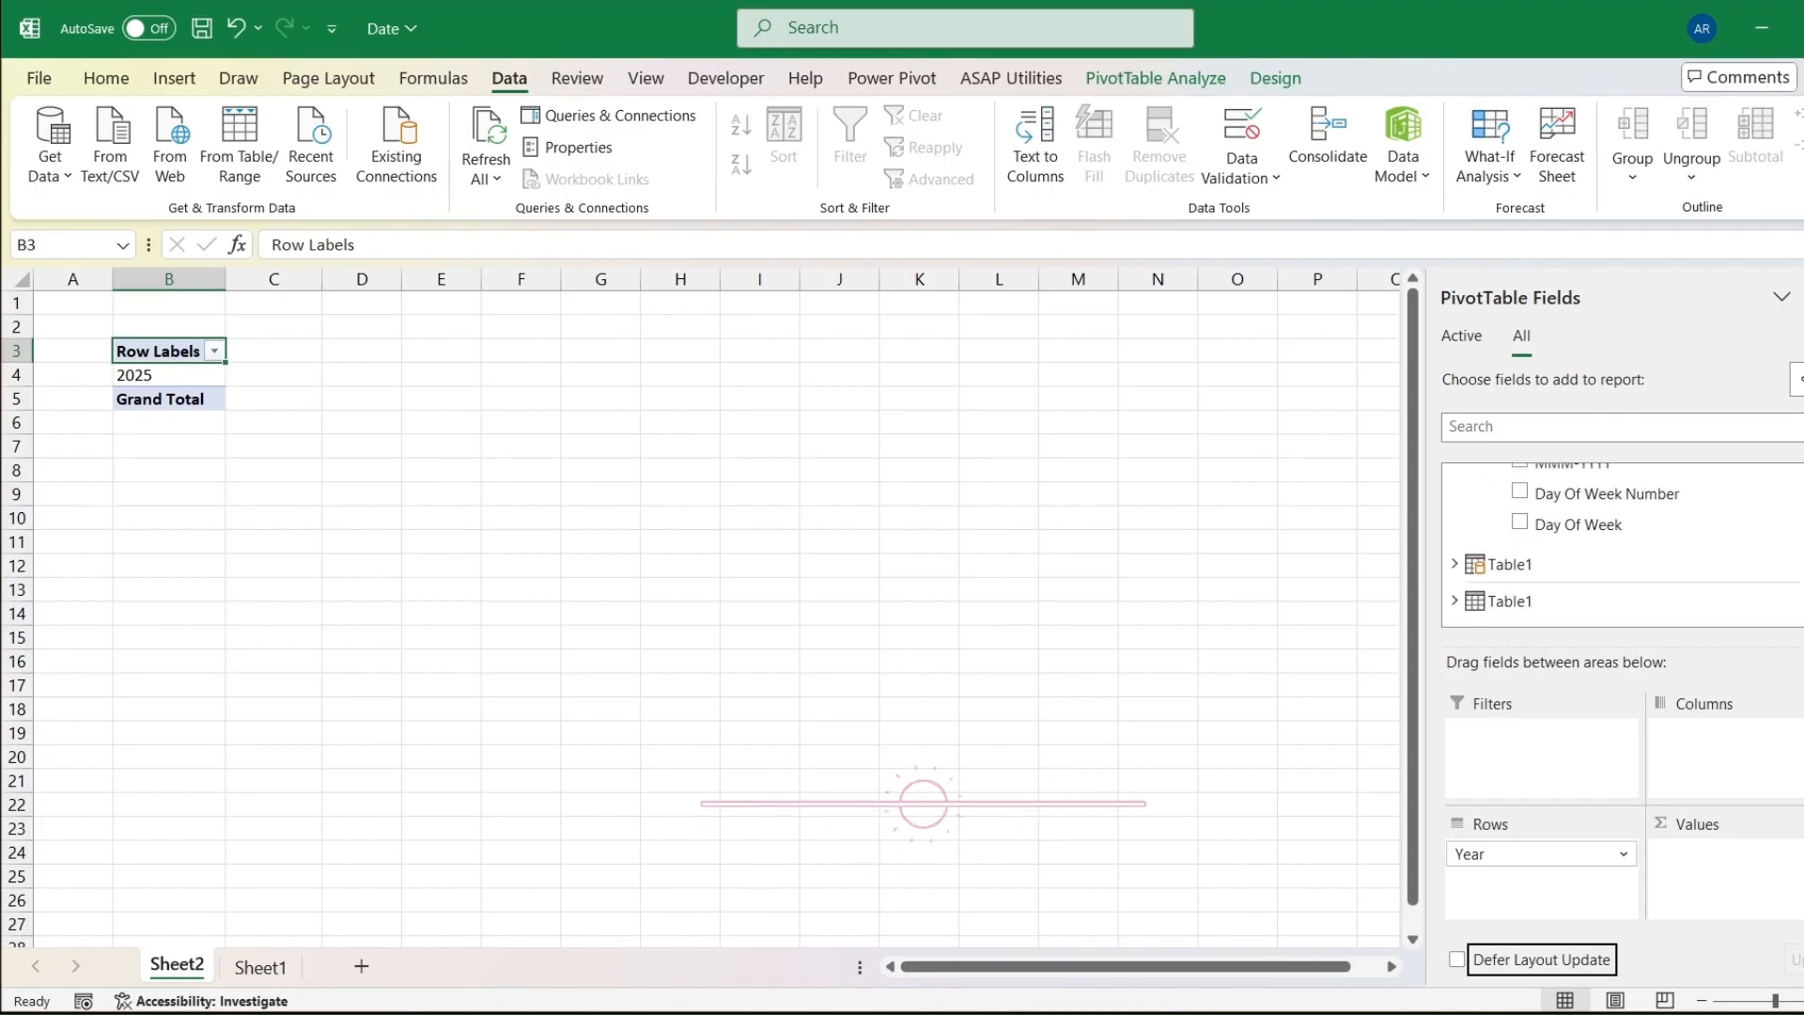
{"action": "left_click", "coordinate": [1455, 563]}
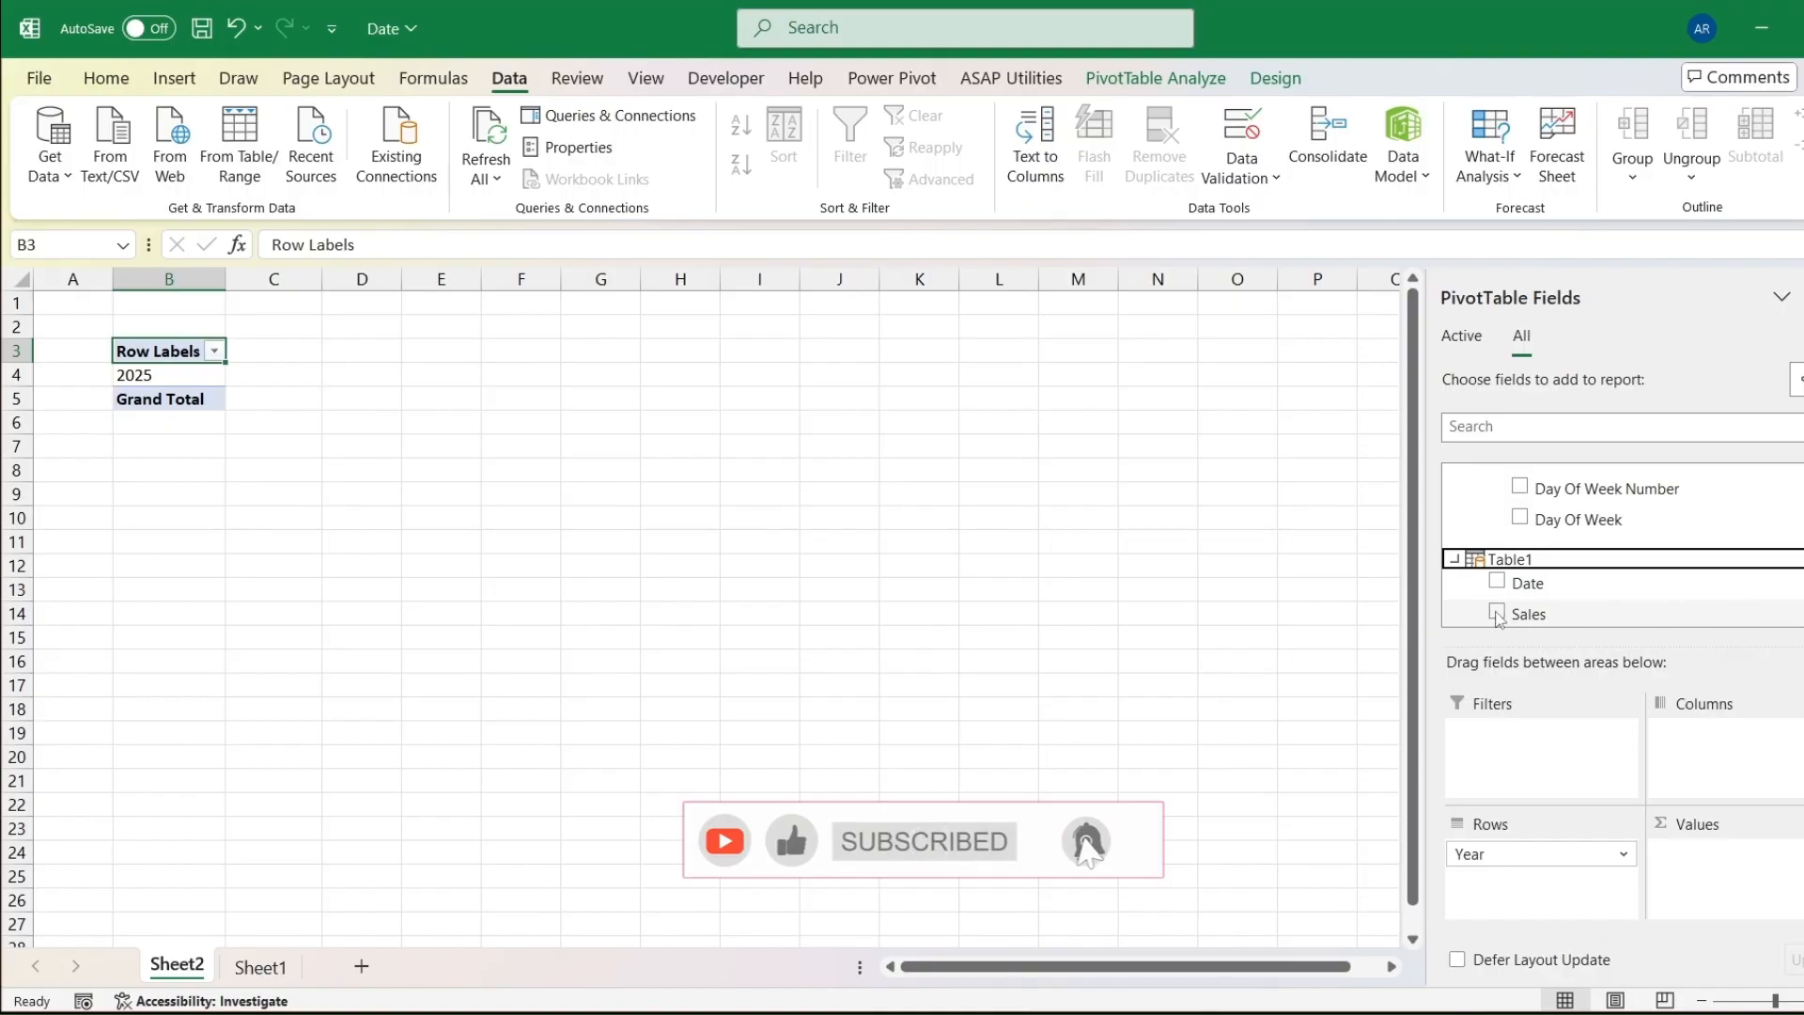
{"action": "left_click", "coordinate": [1497, 612]}
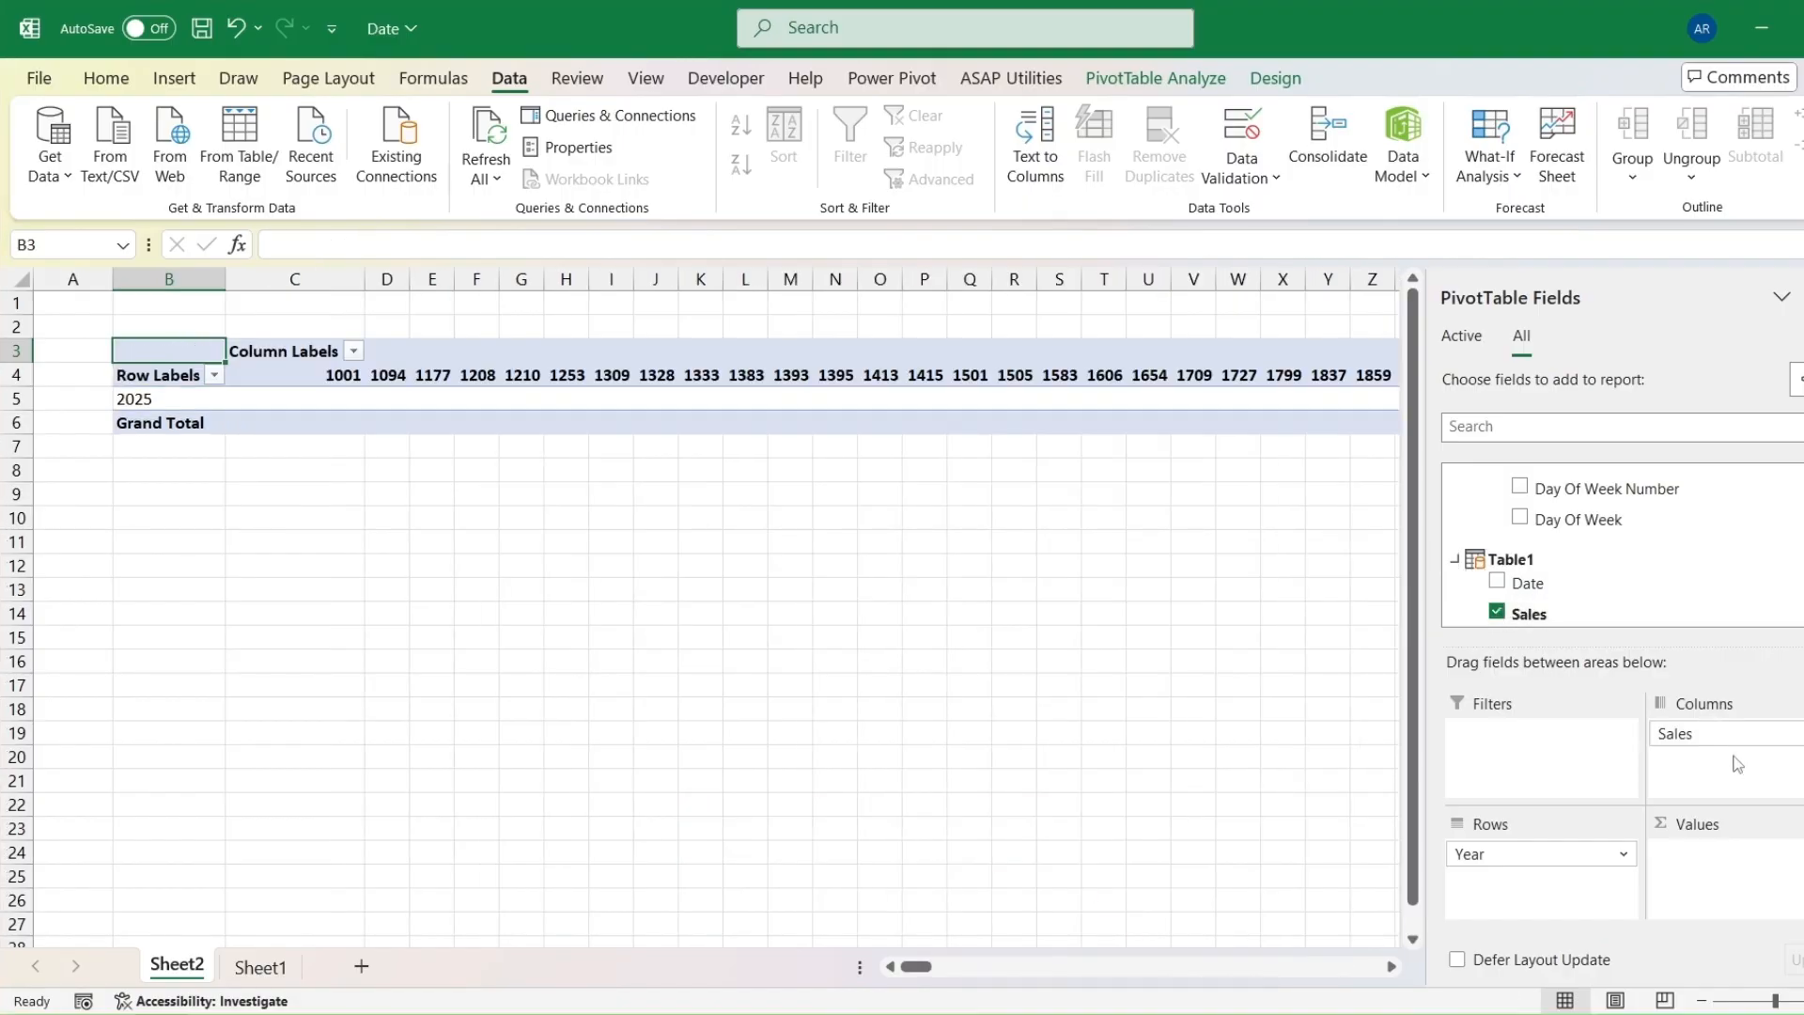
{"action": "left_click_drag", "start_coordinate": [1727, 740], "coordinate": [1724, 854]}
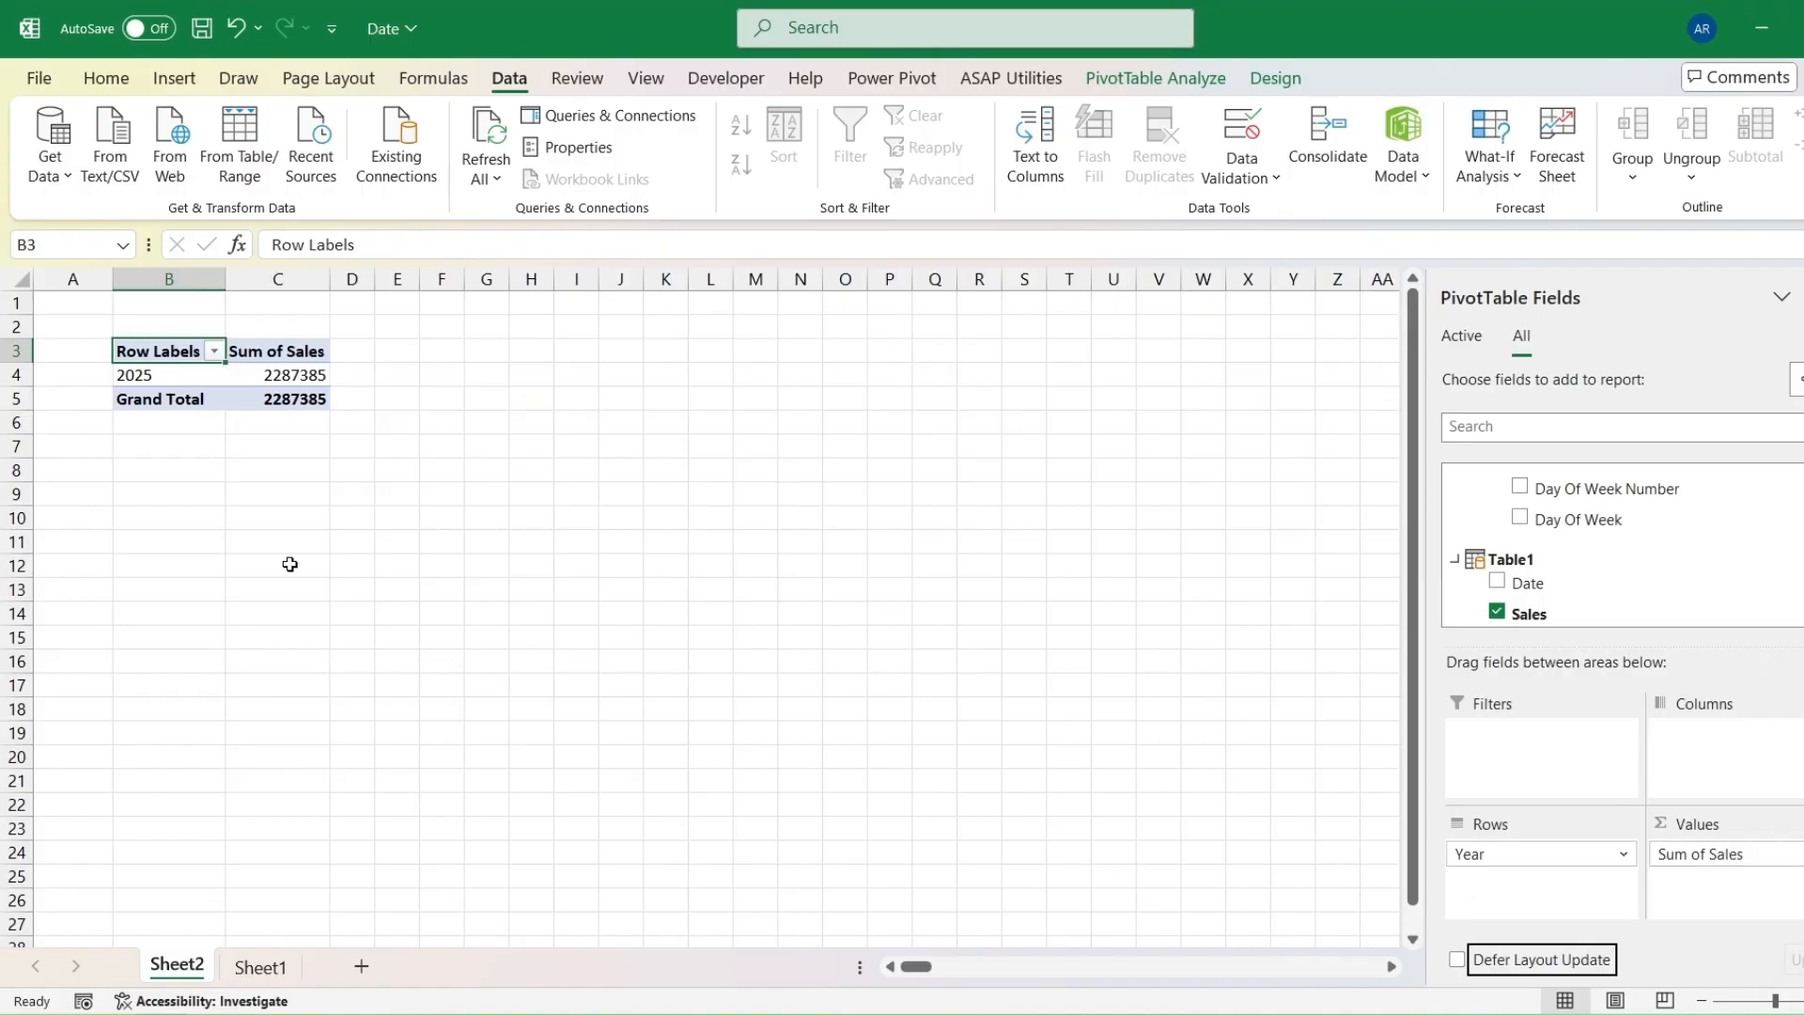
- Create a second PivotTable from the Data Model on the existing worksheet at cell B7 of Sheet2
{"action": "left_click", "coordinate": [160, 447]}
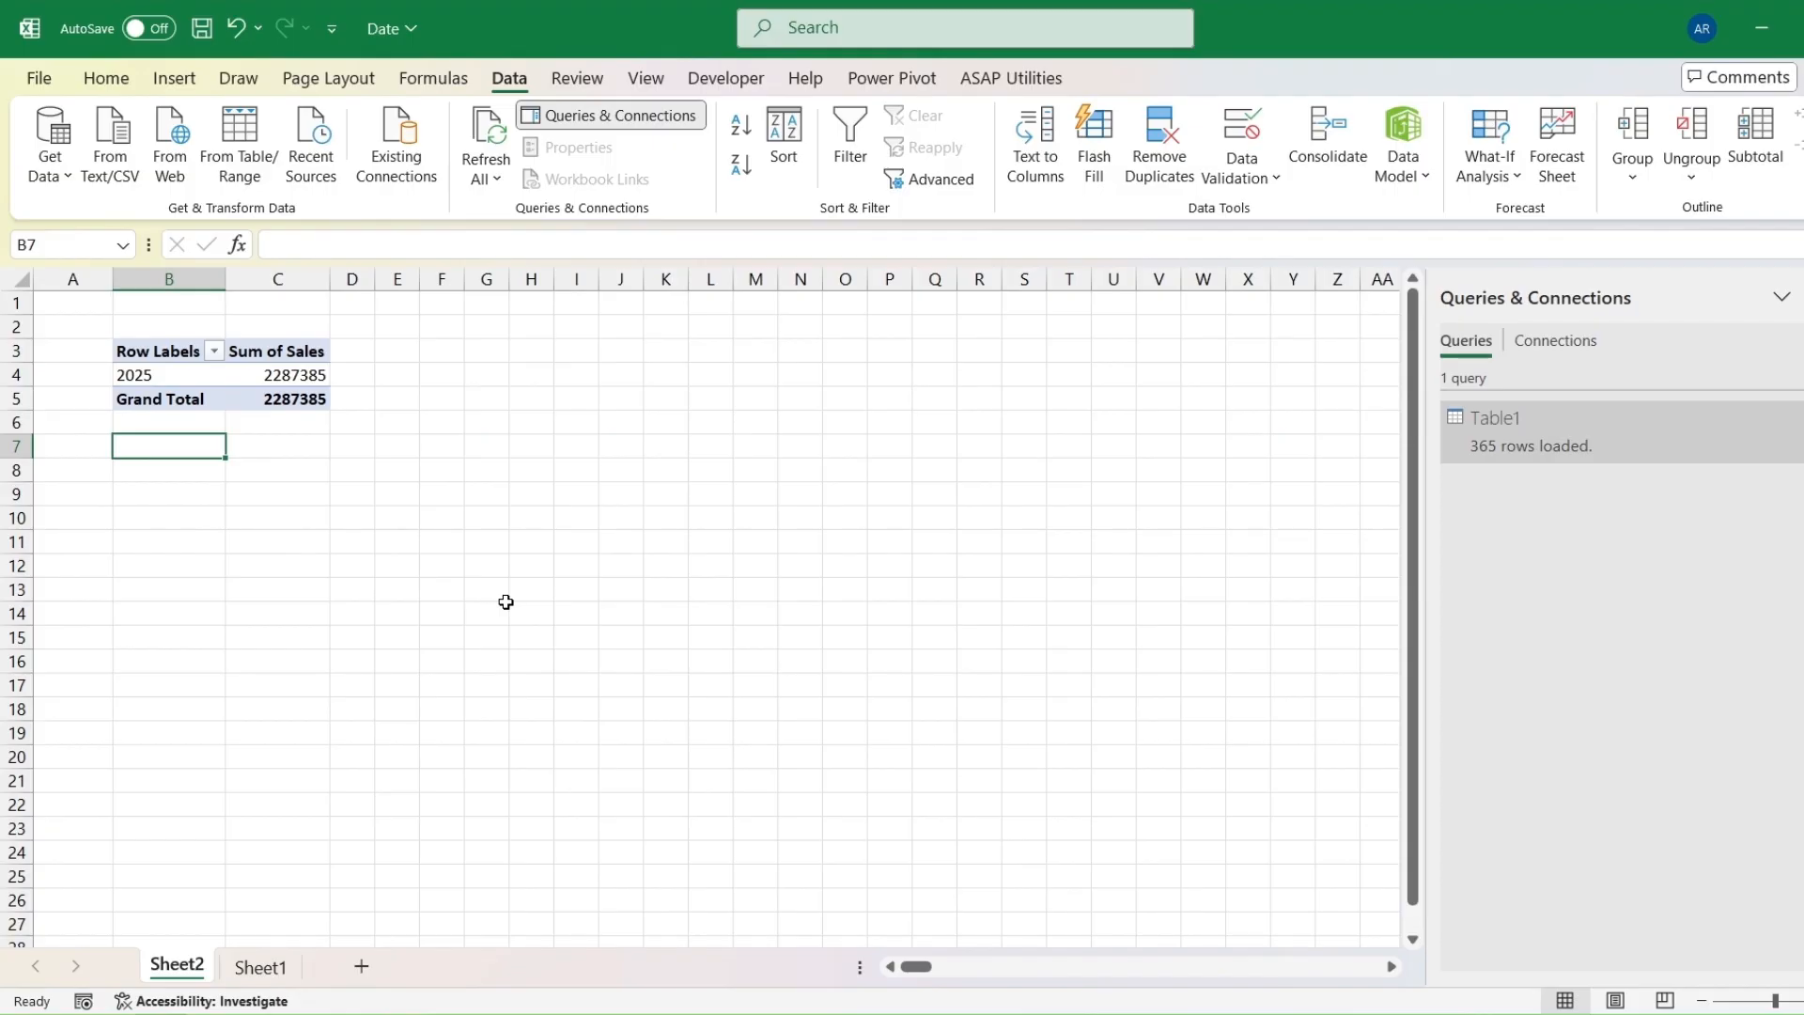
{"action": "left_click", "coordinate": [1403, 155]}
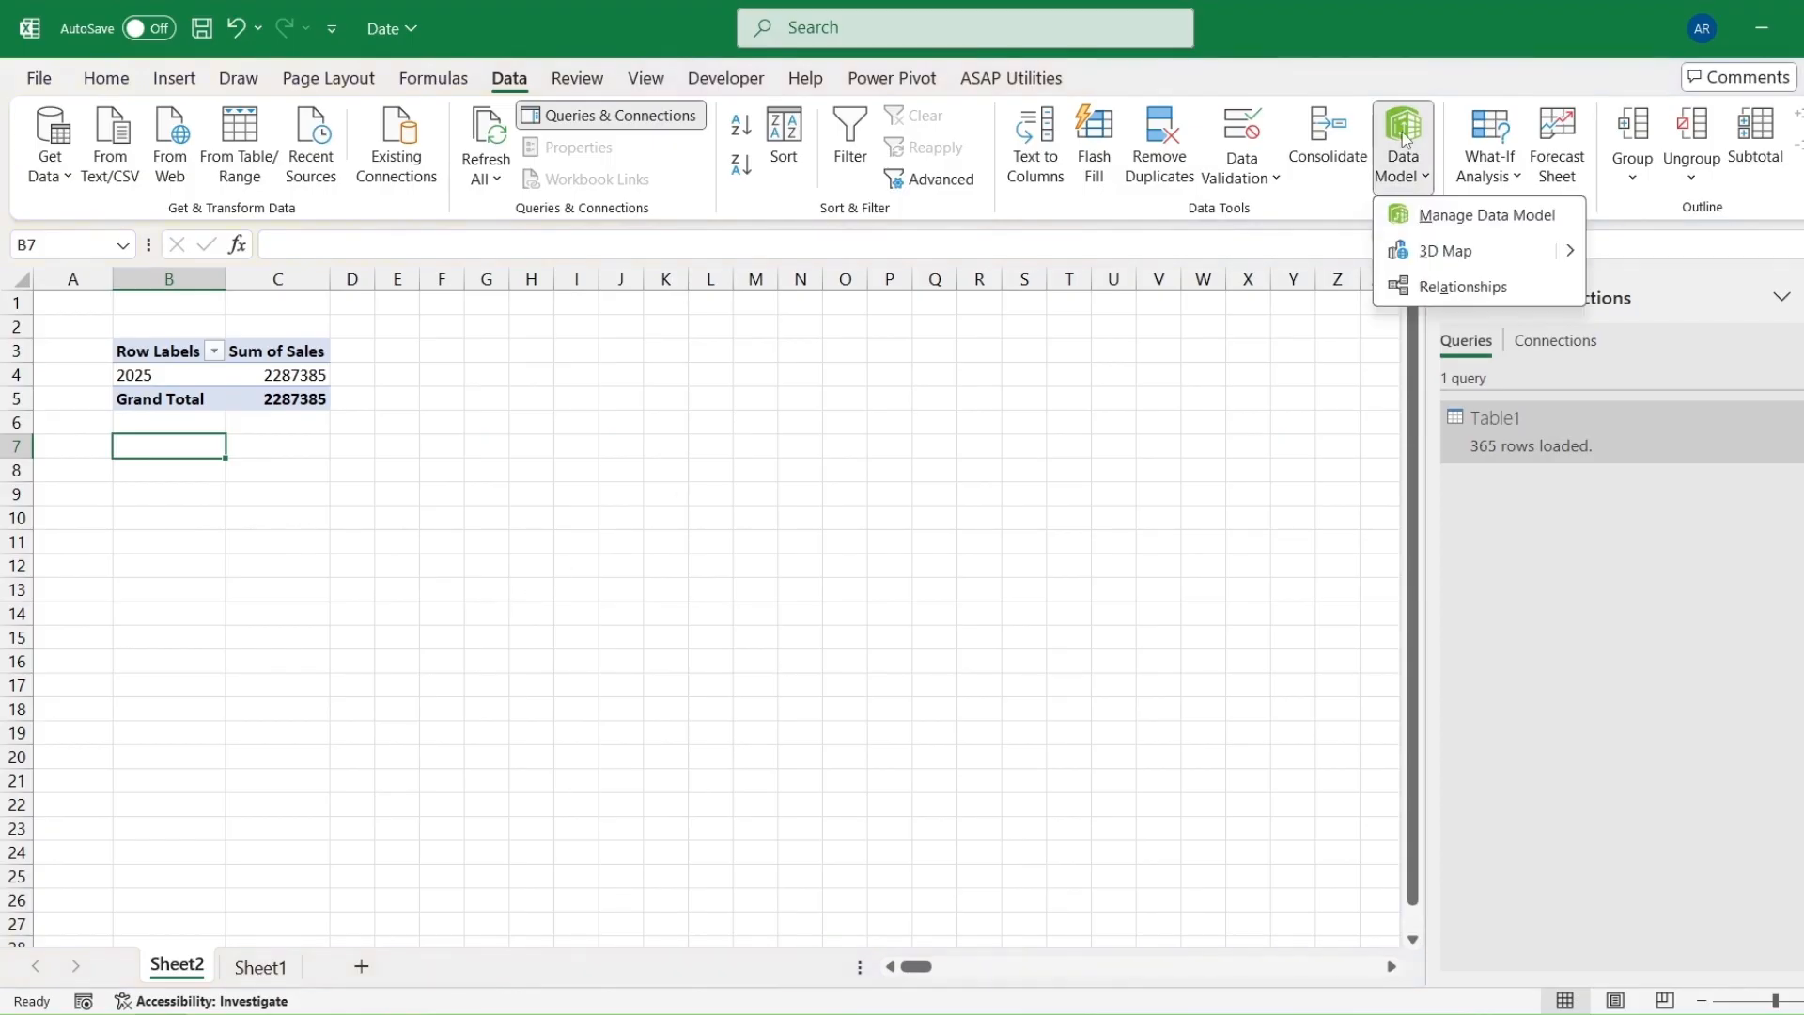
{"action": "left_click", "coordinate": [1416, 231]}
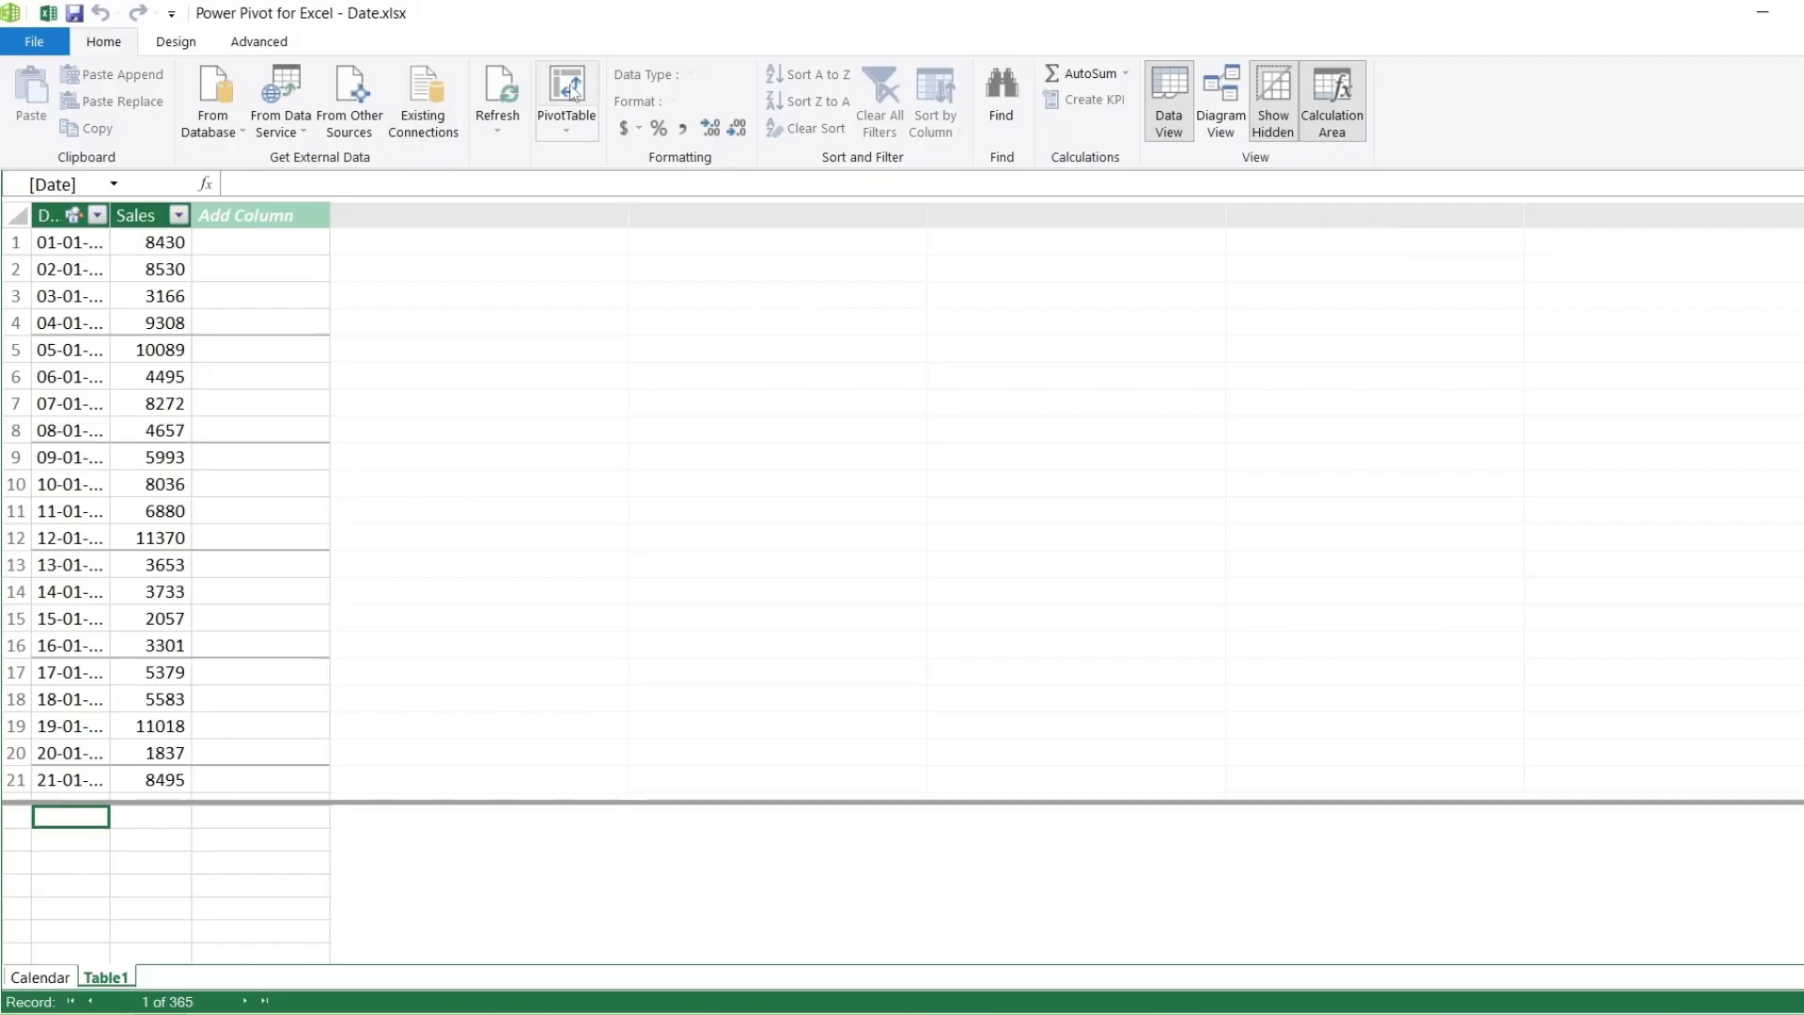
{"action": "left_click", "coordinate": [567, 89]}
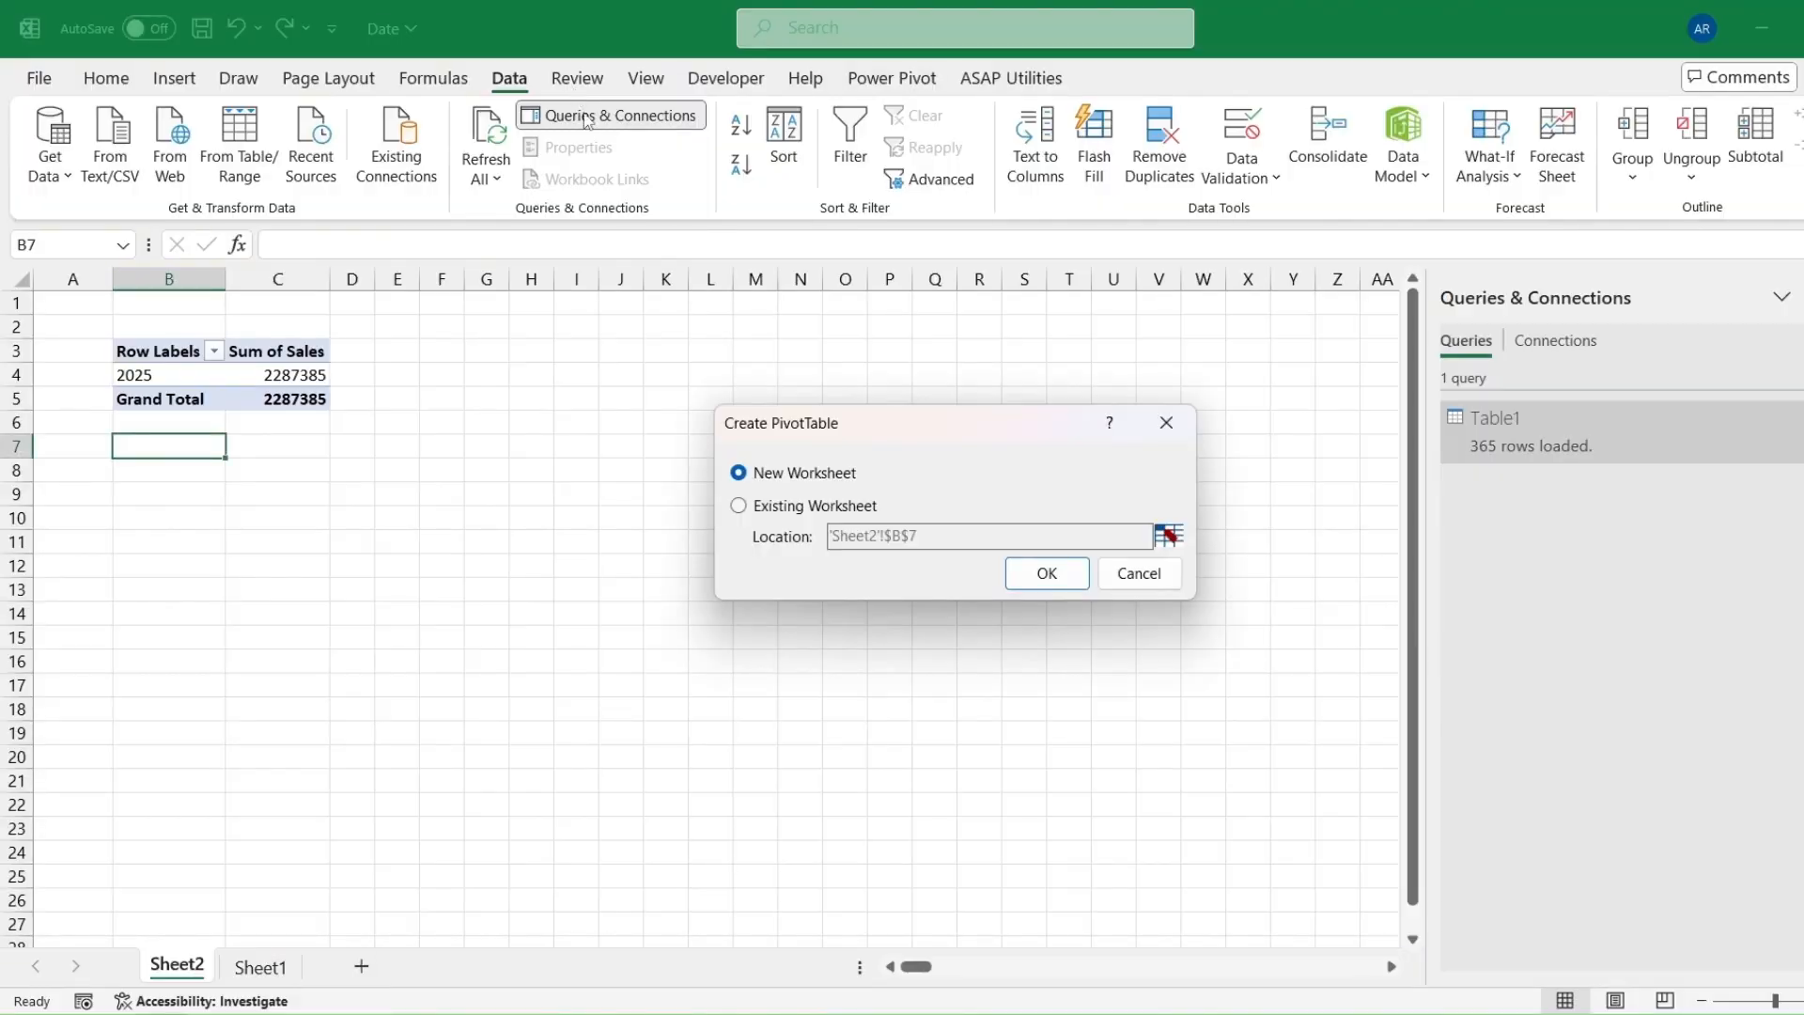
{"action": "left_click", "coordinate": [738, 506]}
{"action": "left_click", "coordinate": [1047, 573]}
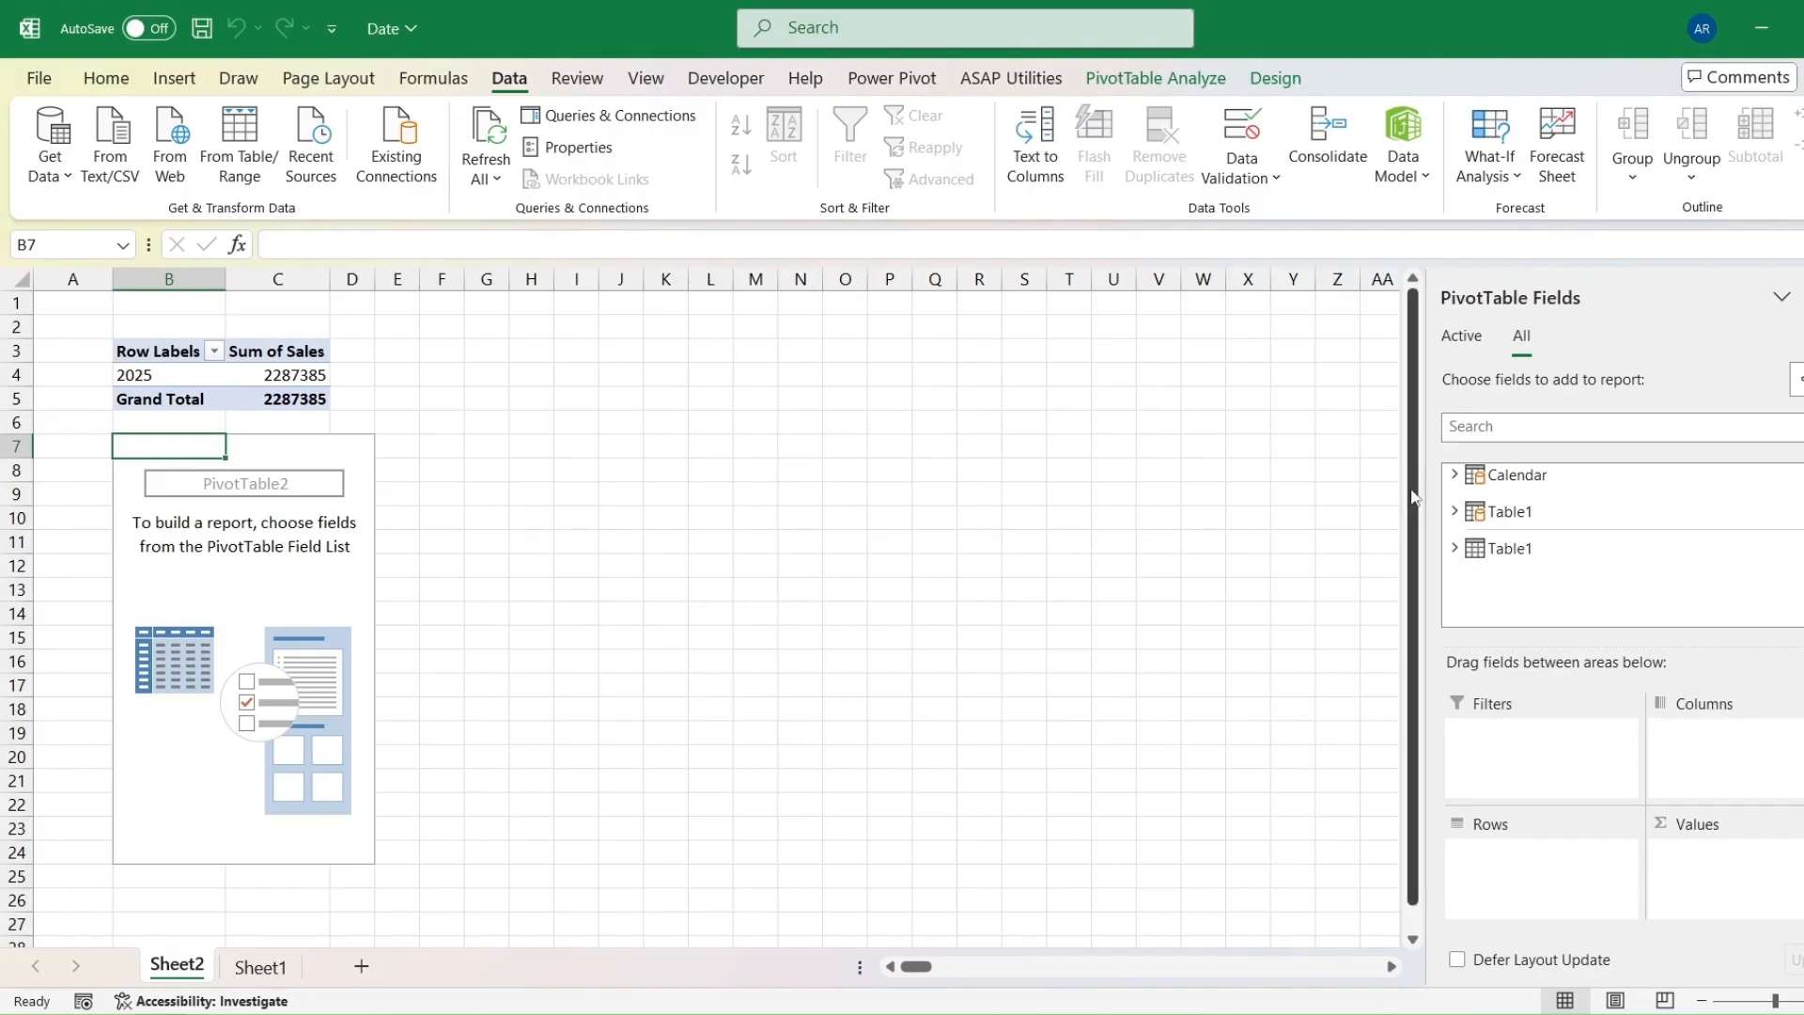
- Add the Calendar table's Month field as rows and the Data Model Table1's Sales field as summed values in the PivotTable at B7
{"action": "left_click", "coordinate": [1455, 475]}
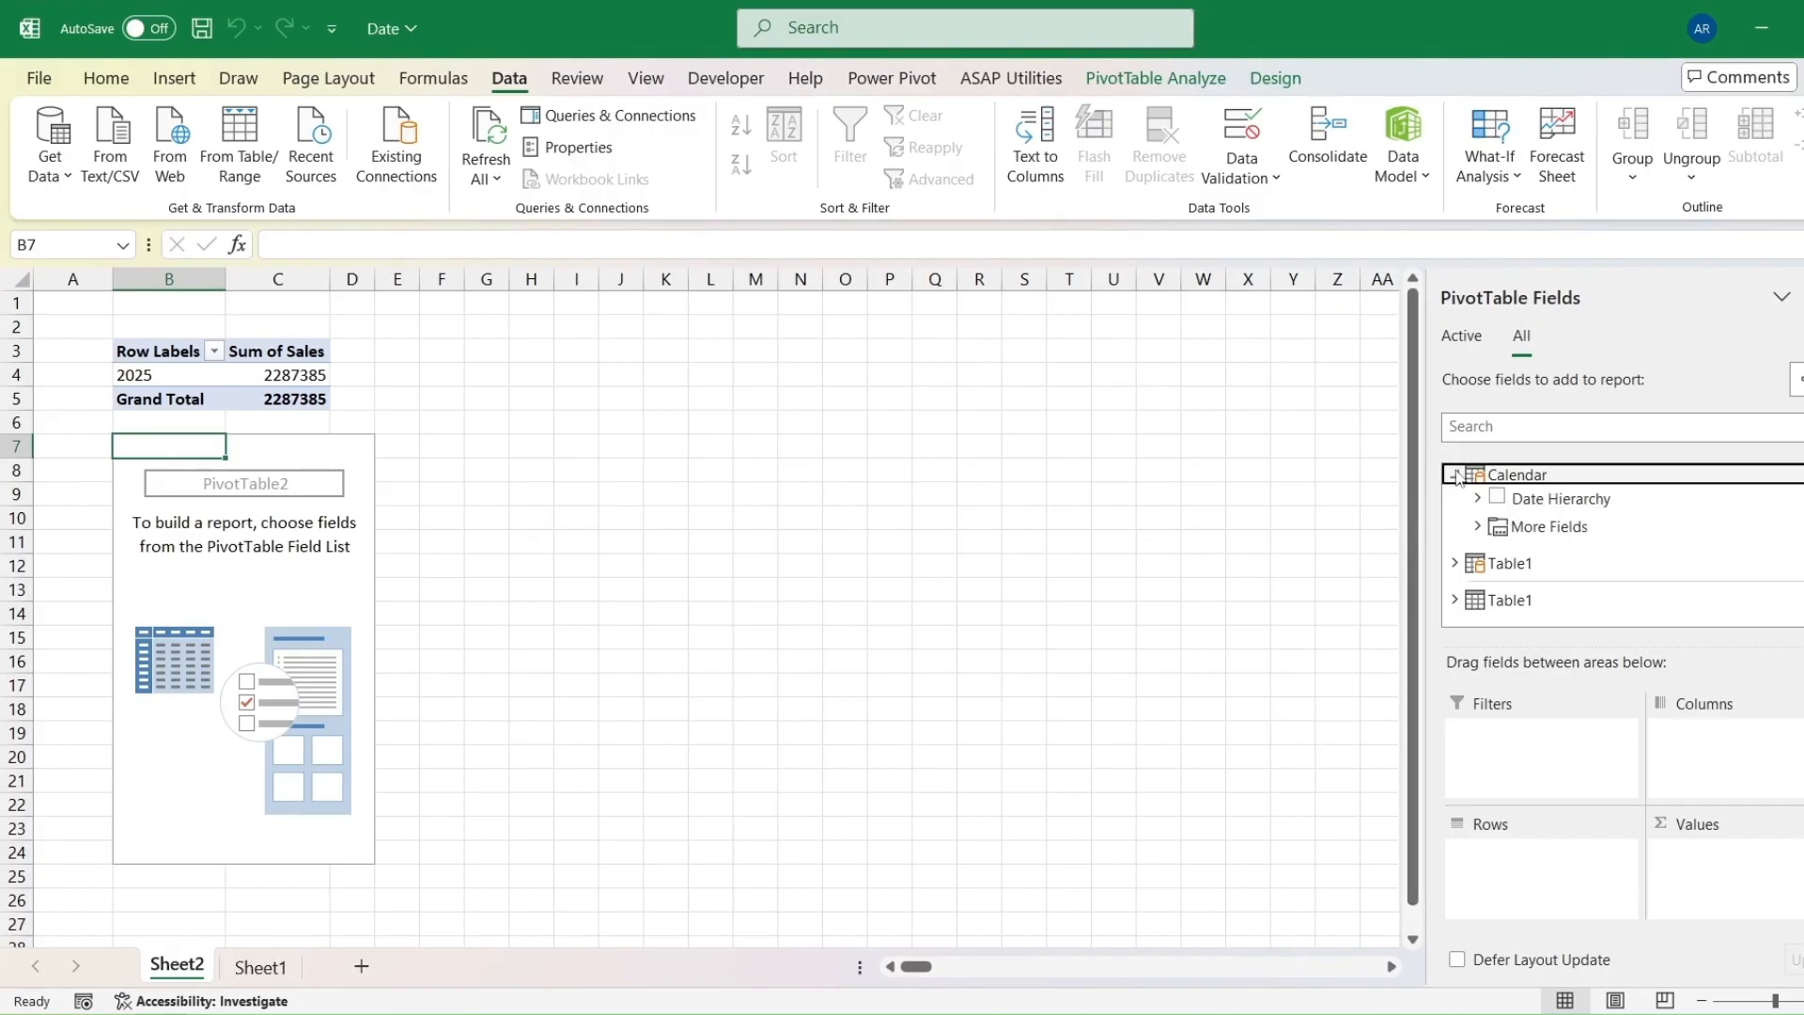
{"action": "left_click", "coordinate": [1478, 526]}
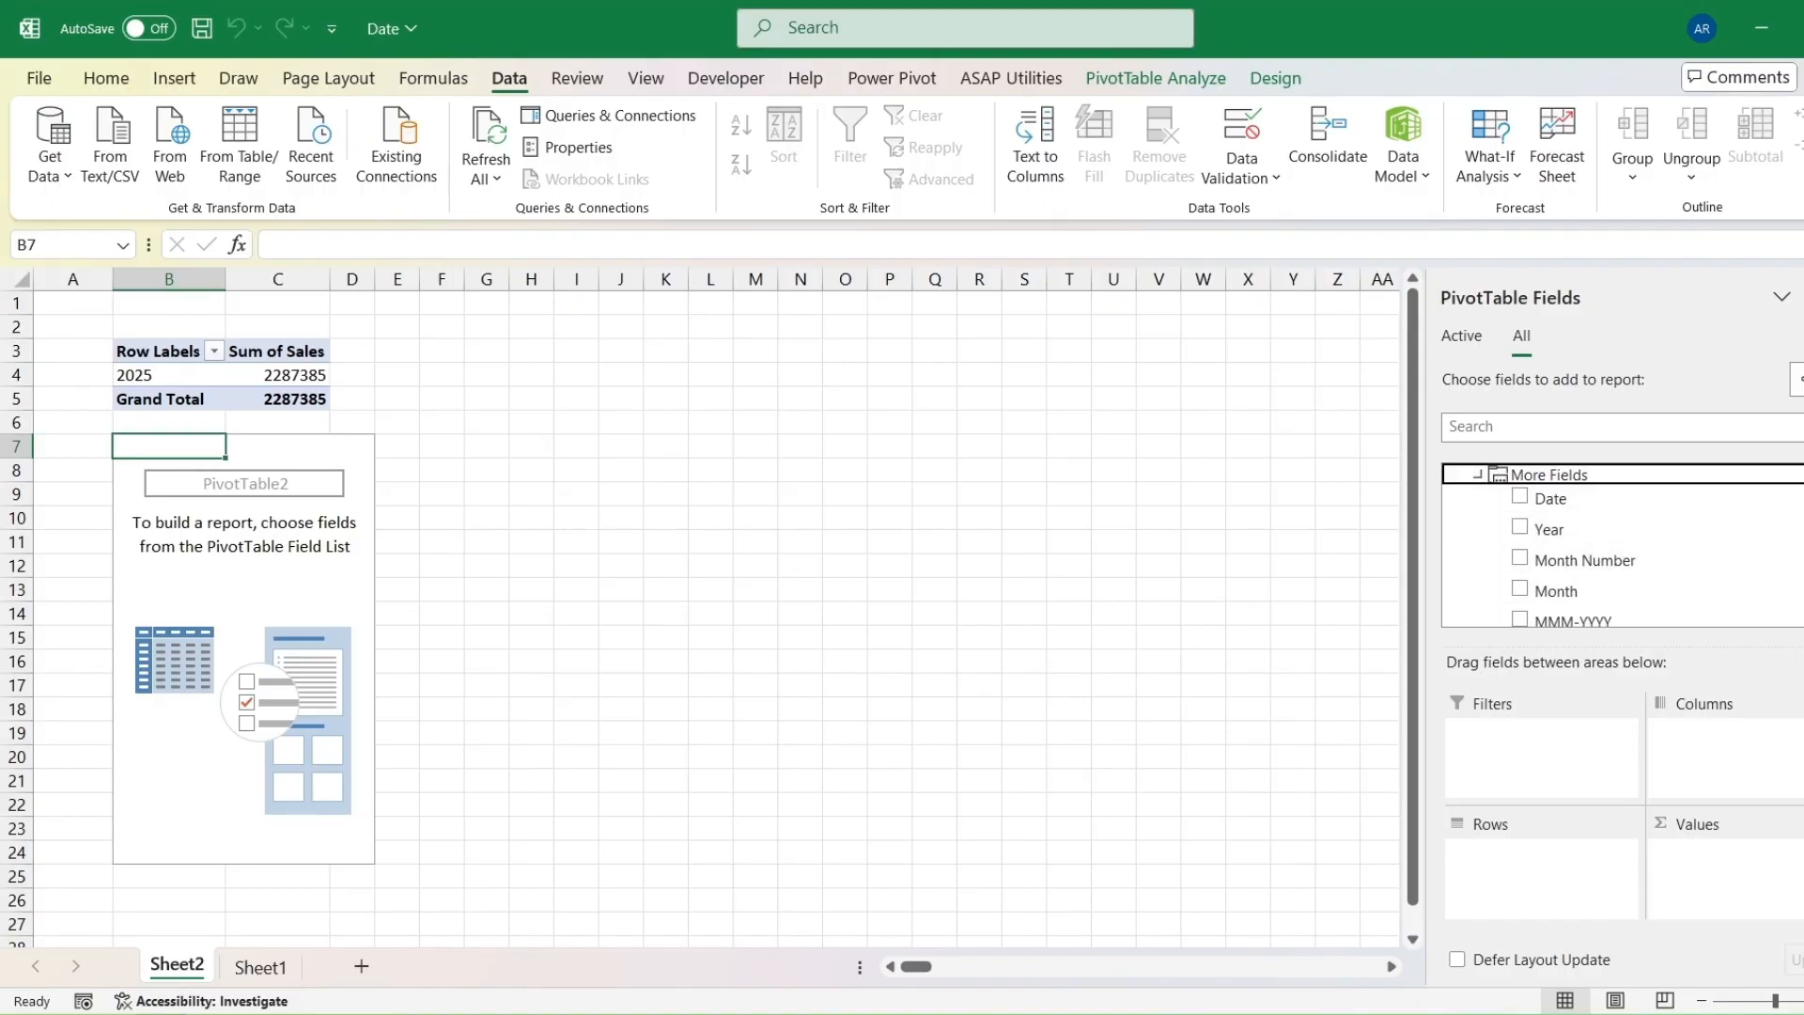
{"action": "scroll", "coordinate": [1597, 545], "scroll_direction": "down", "scroll_amount": 3}
{"action": "left_click", "coordinate": [1520, 486]}
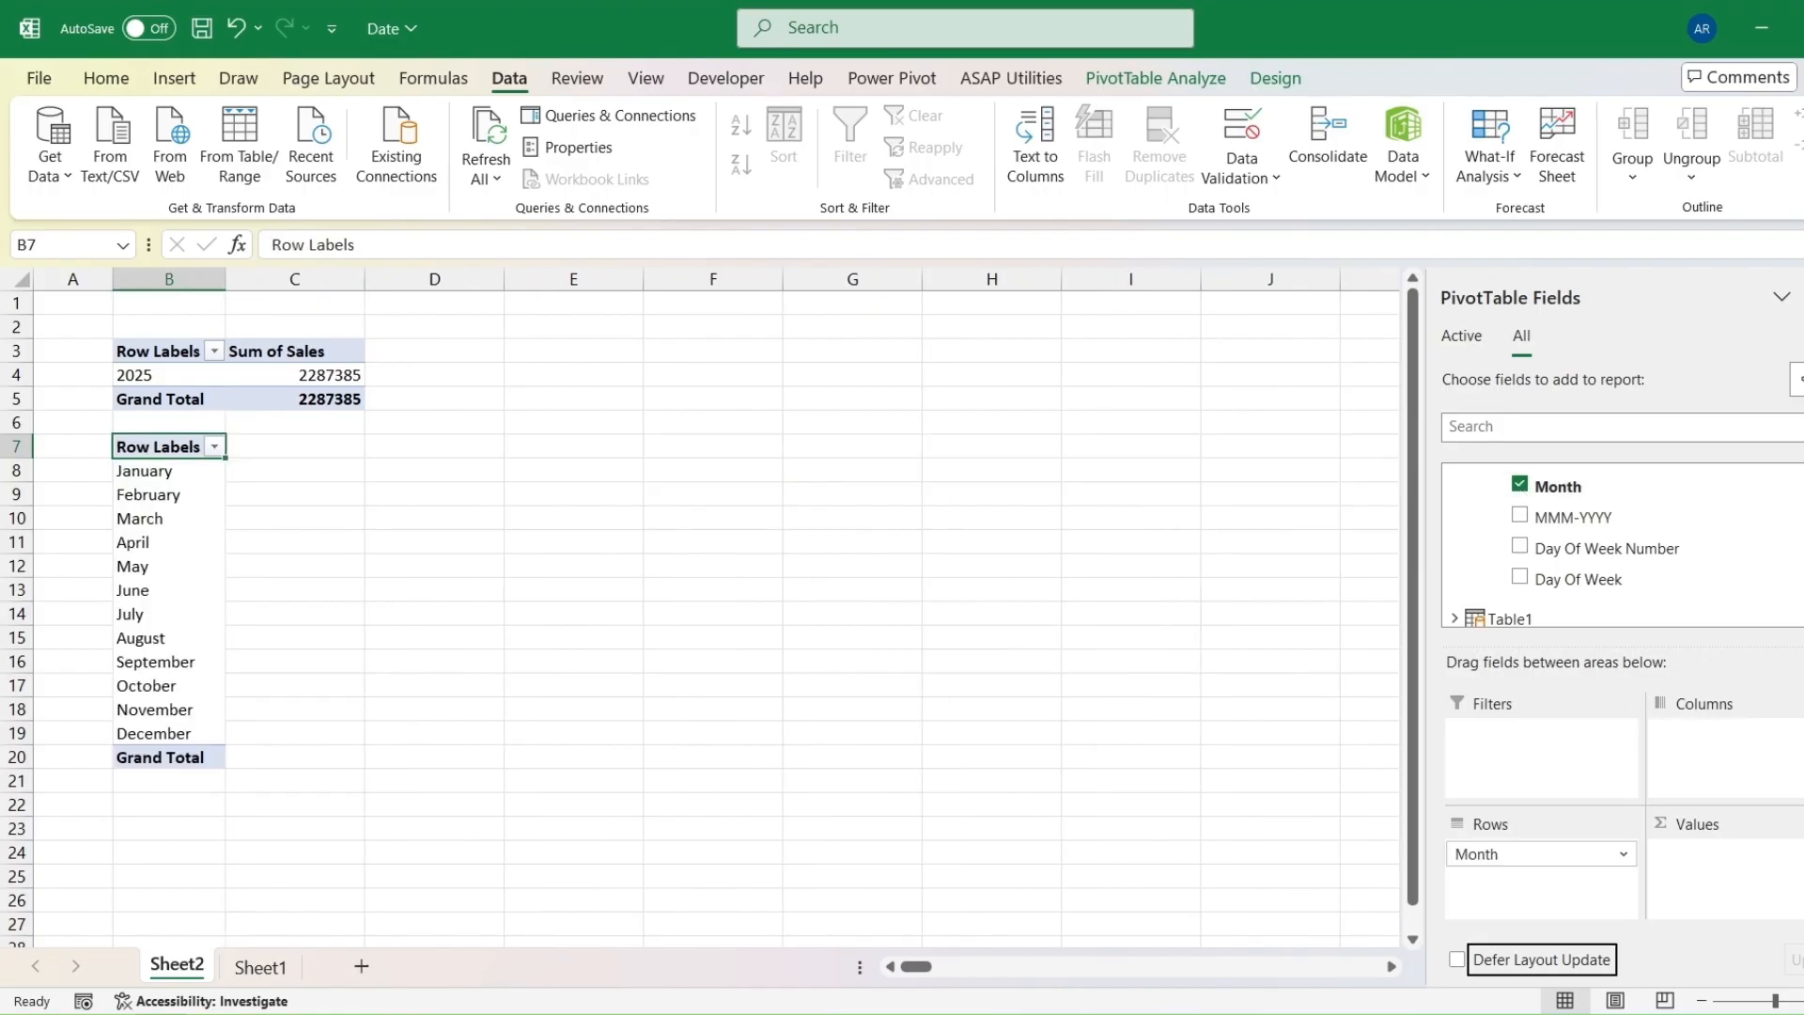
{"action": "scroll", "coordinate": [1522, 564], "scroll_direction": "down", "scroll_amount": 1}
{"action": "left_click", "coordinate": [1454, 567]}
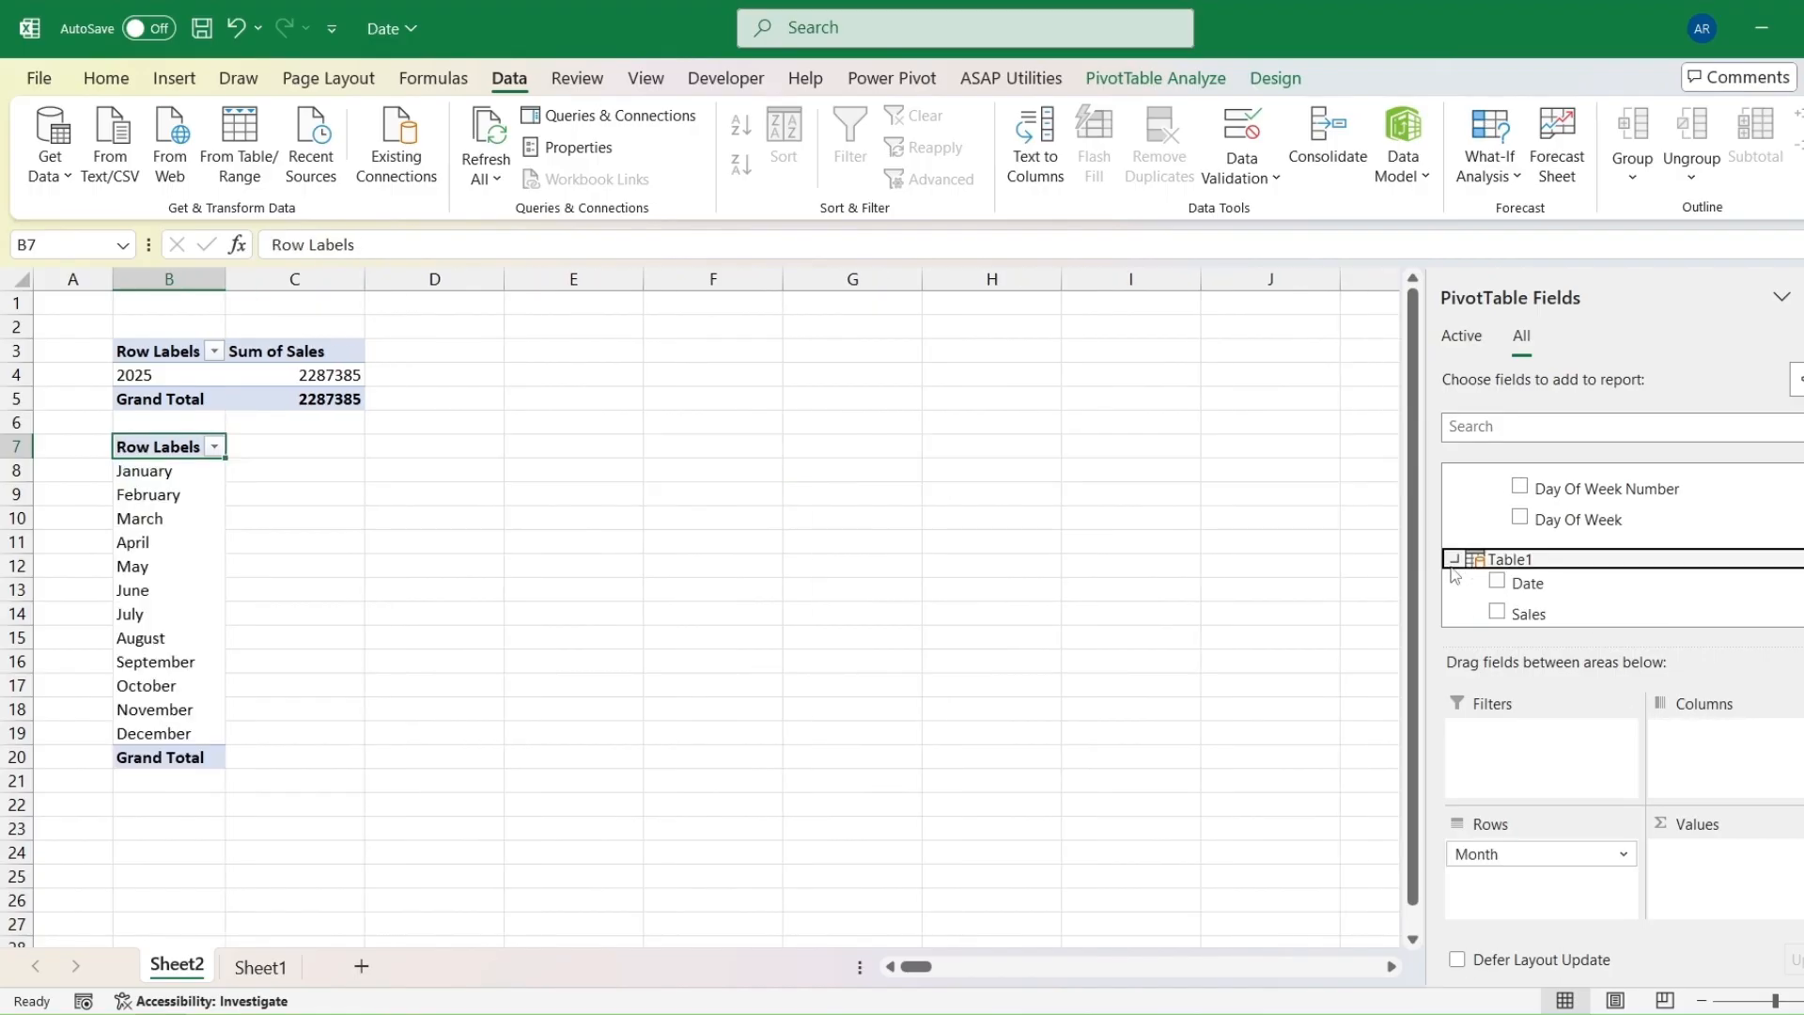
{"action": "left_click", "coordinate": [1497, 613]}
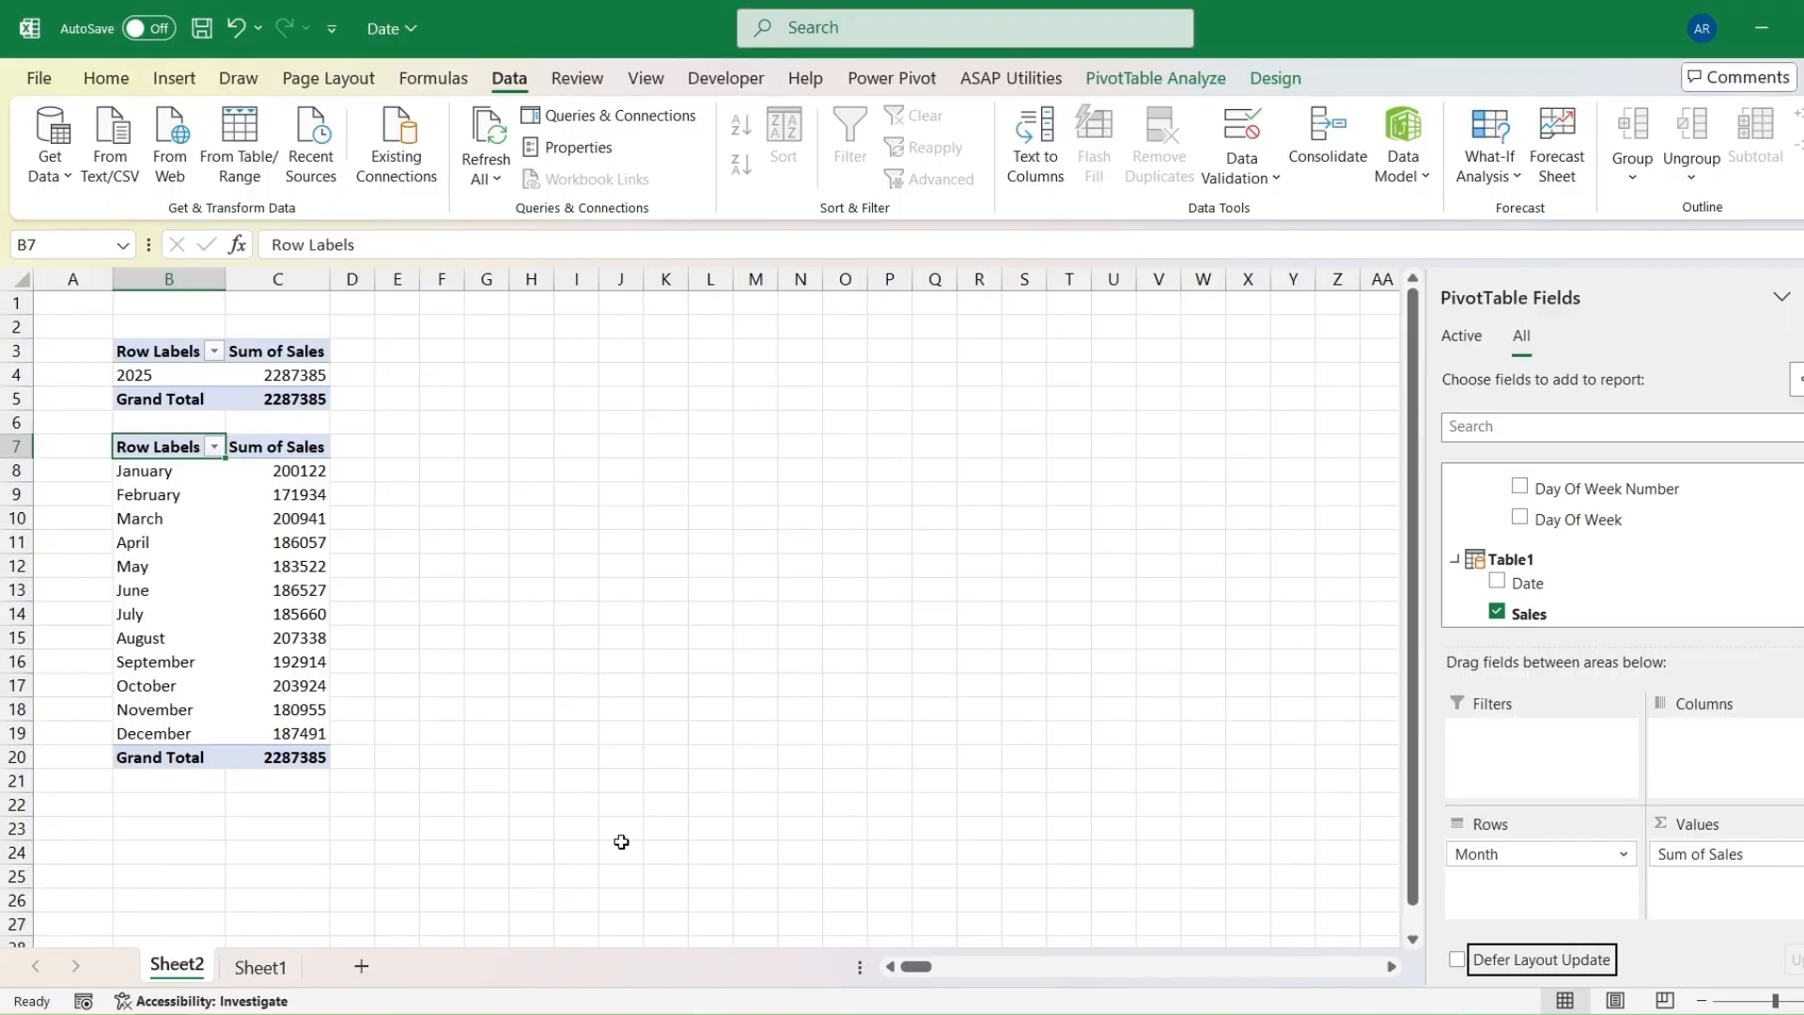
- Create a third PivotTable from the Data Model on the existing worksheet at cell B22 of Sheet2
{"action": "left_click", "coordinate": [165, 809]}
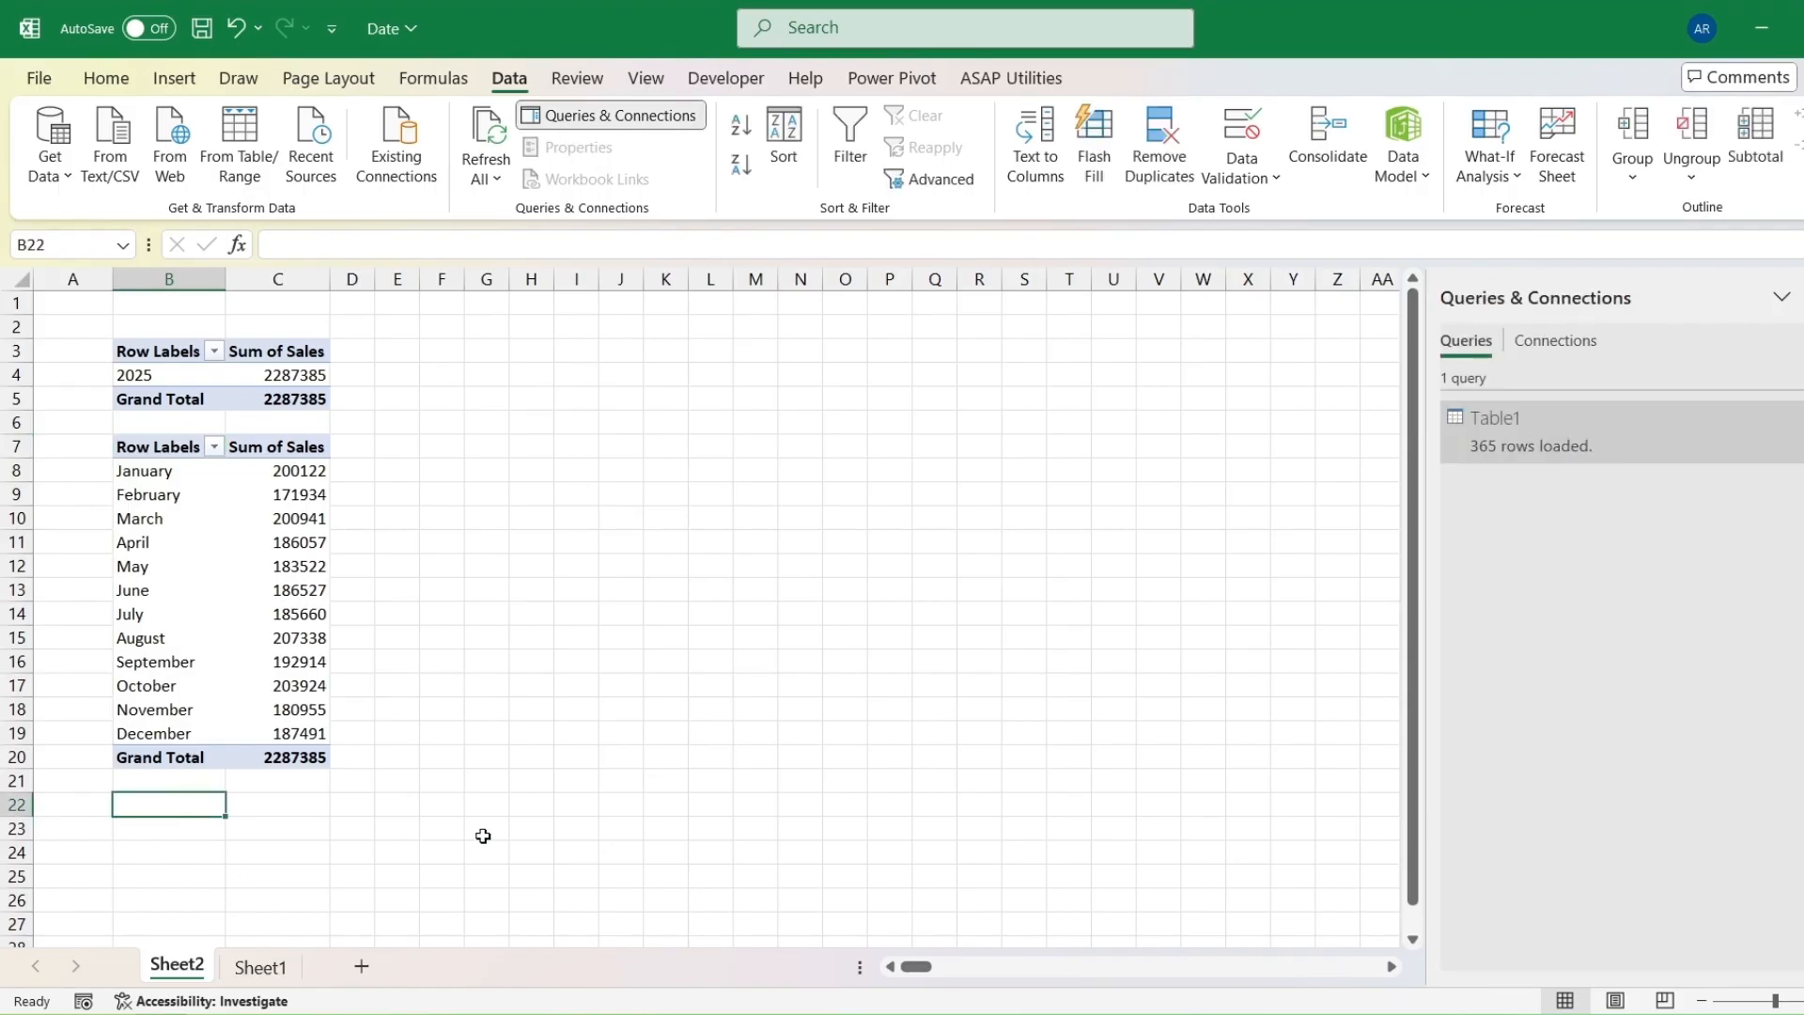
{"action": "left_click", "coordinate": [1402, 136]}
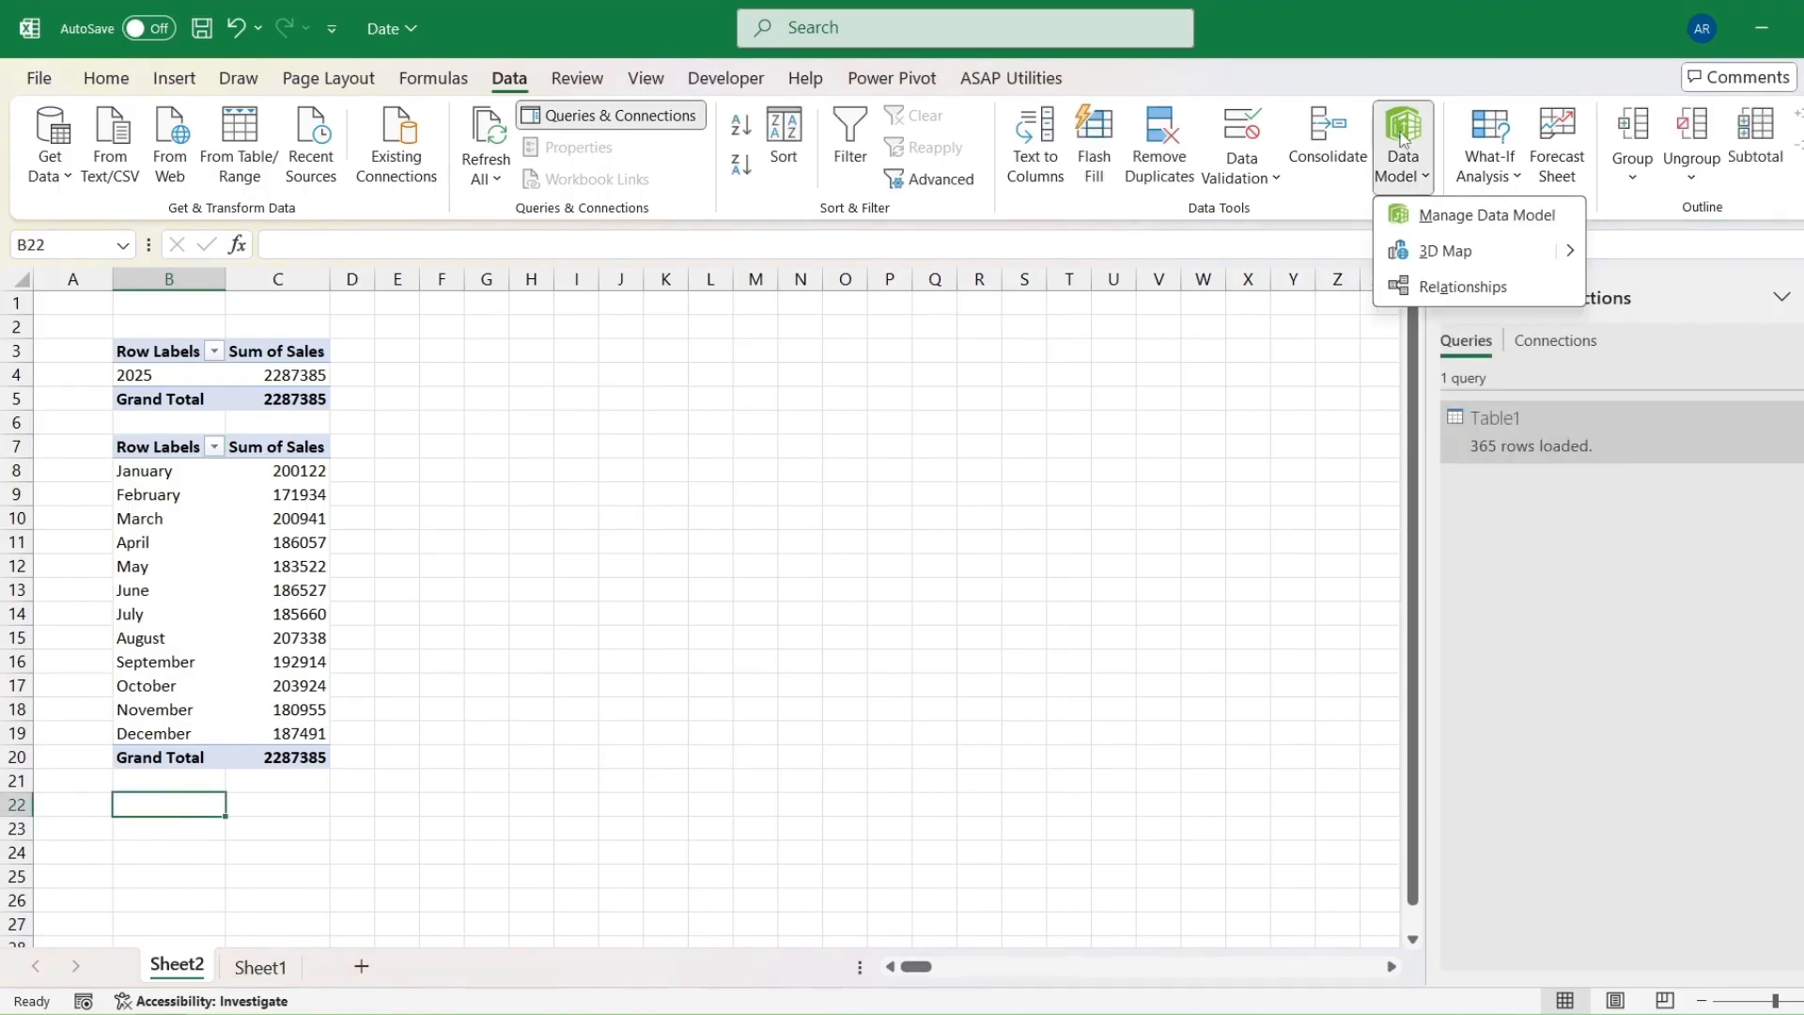
{"action": "left_click", "coordinate": [1415, 211]}
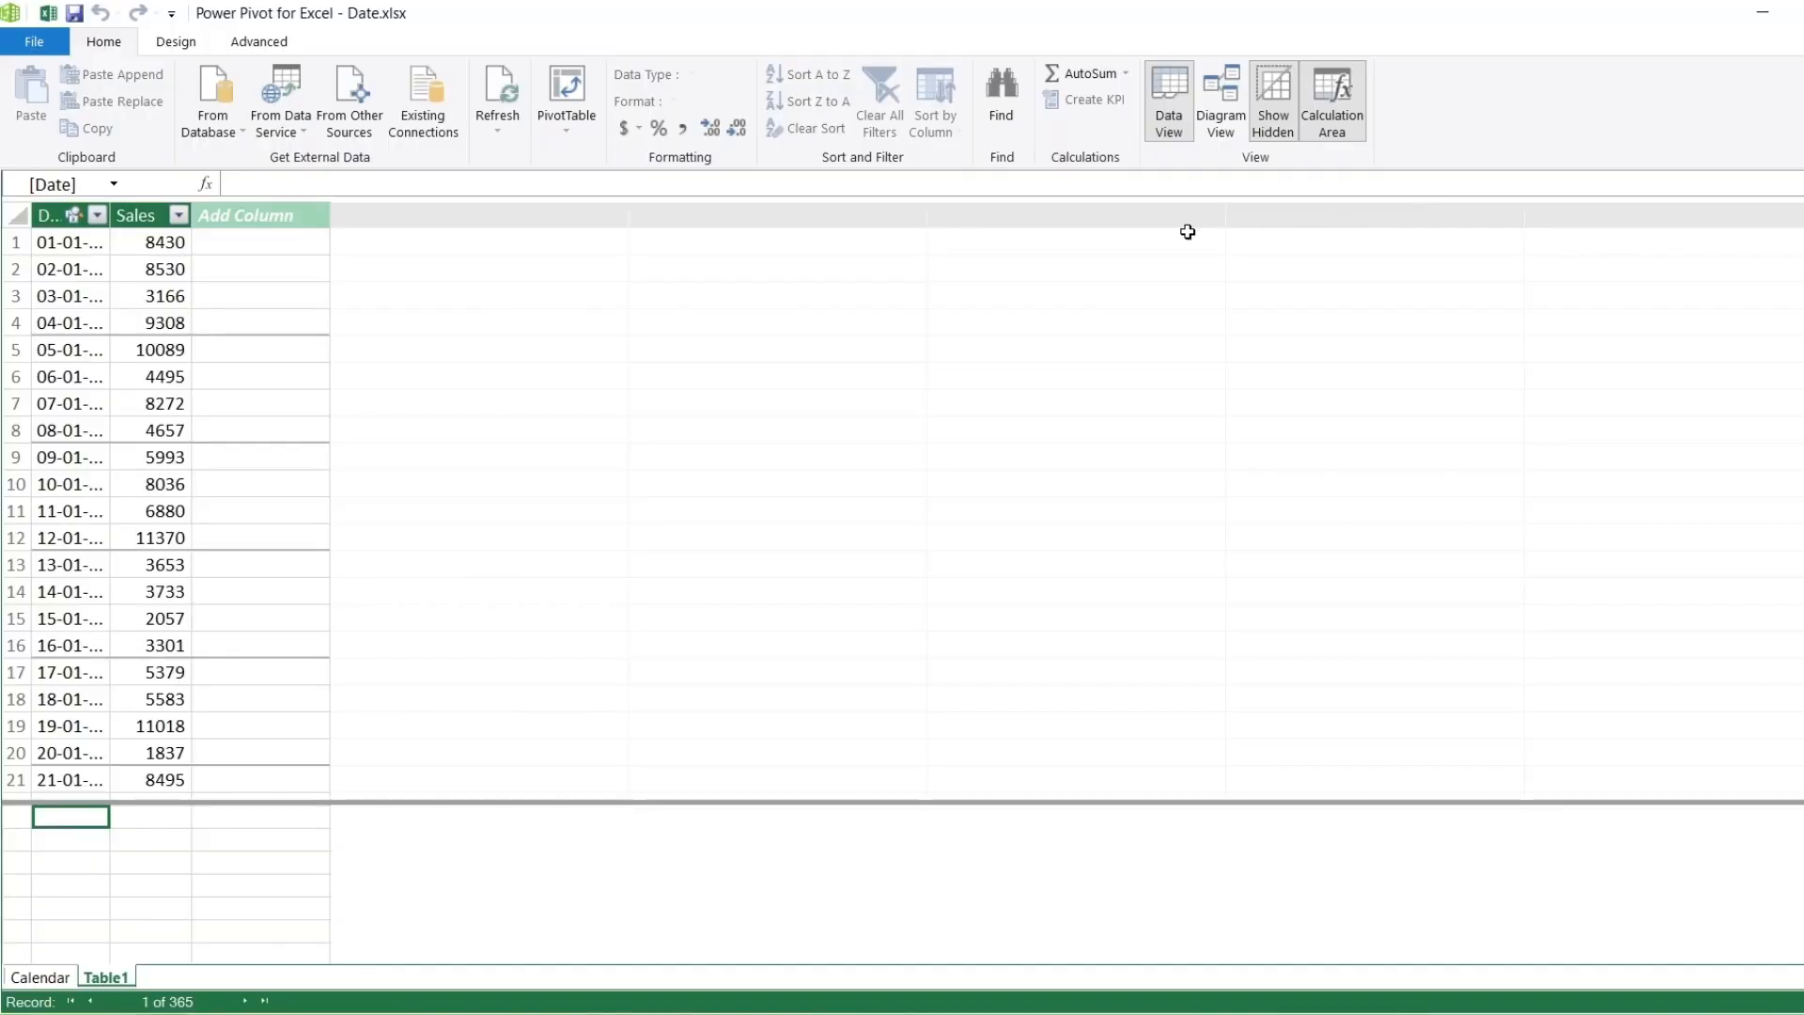
{"action": "left_click", "coordinate": [571, 94]}
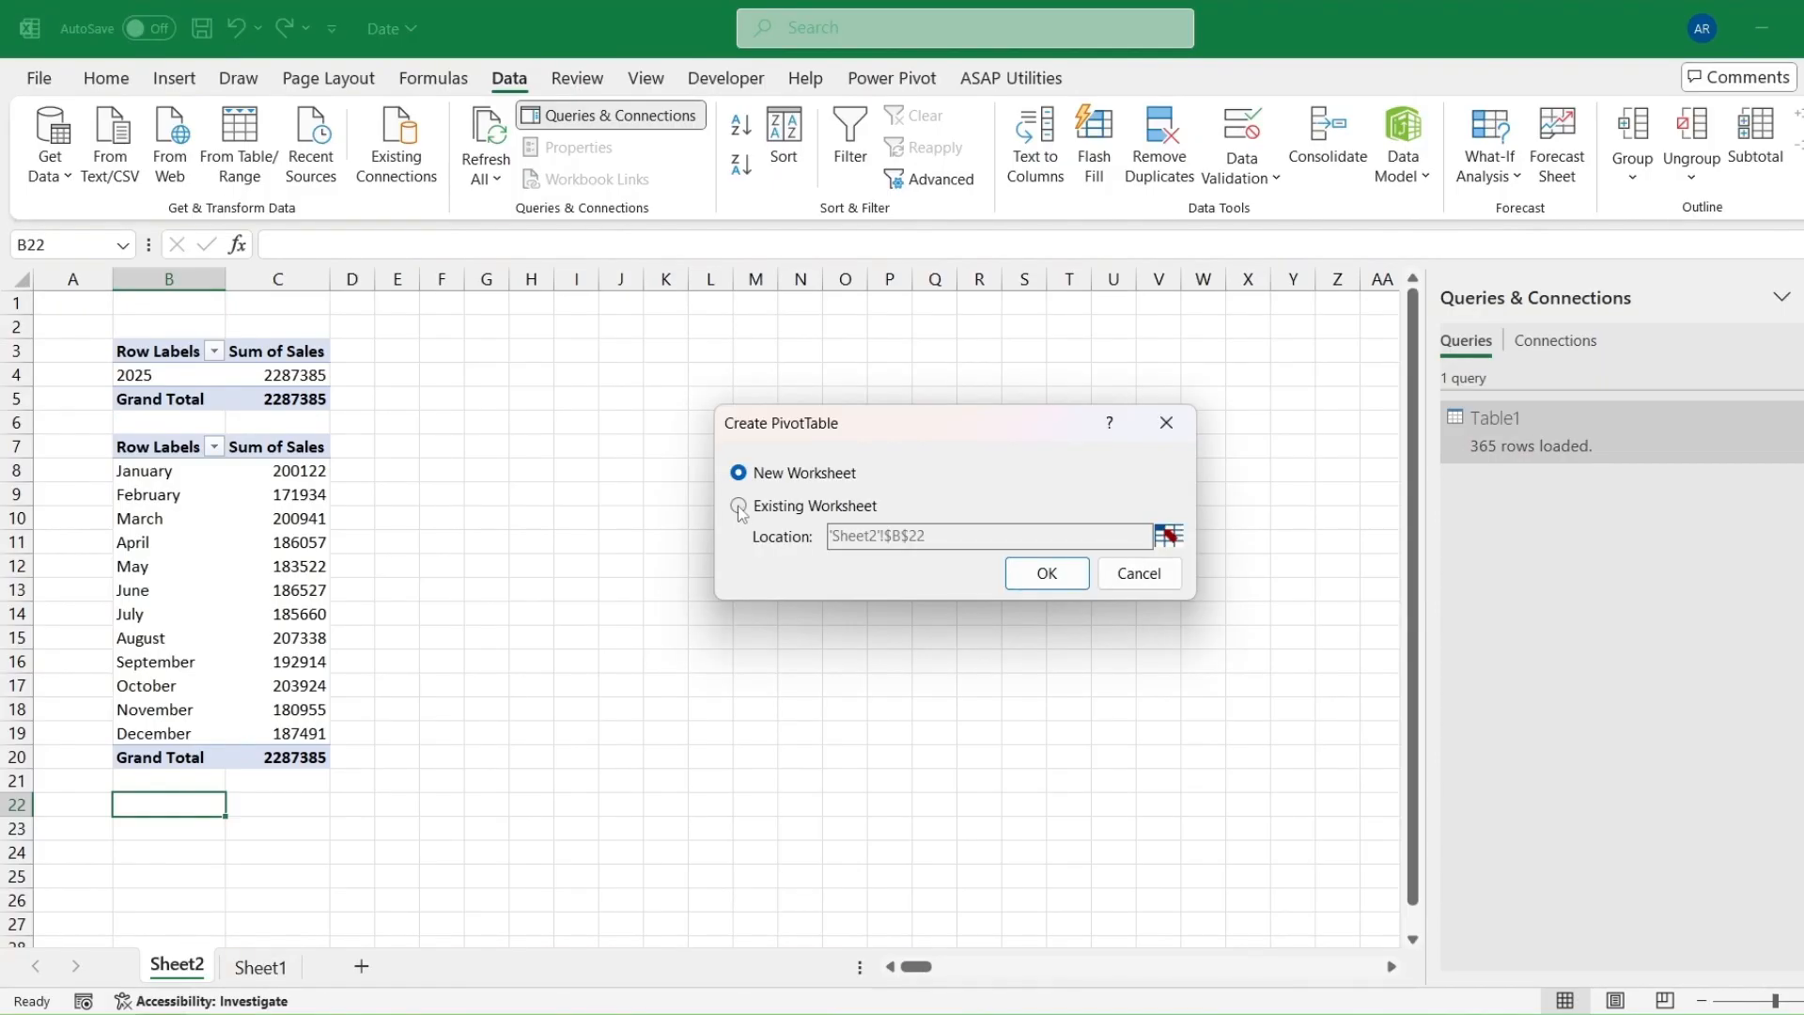
{"action": "left_click", "coordinate": [739, 507]}
{"action": "left_click", "coordinate": [1047, 573]}
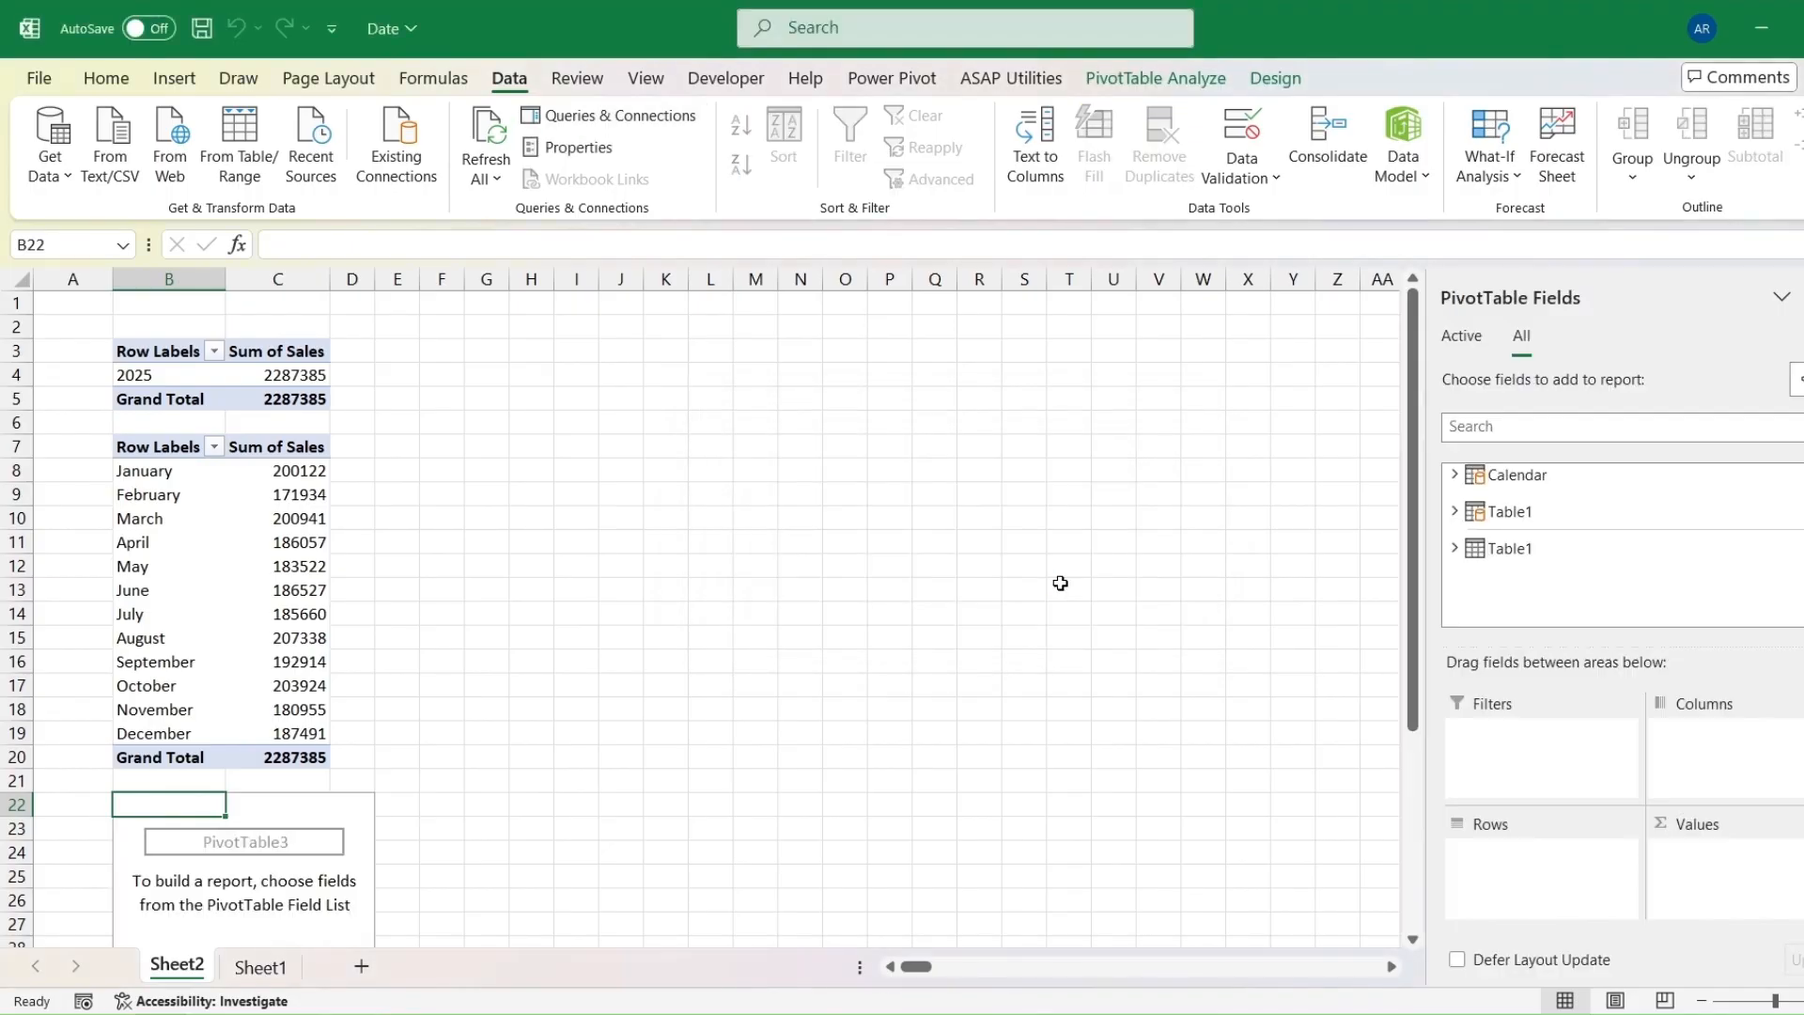
- Add the Calendar table's Day Of Week field as rows and the Data Model Table1's Sales field as summed values in the PivotTable at B22
{"action": "left_click", "coordinate": [1456, 475]}
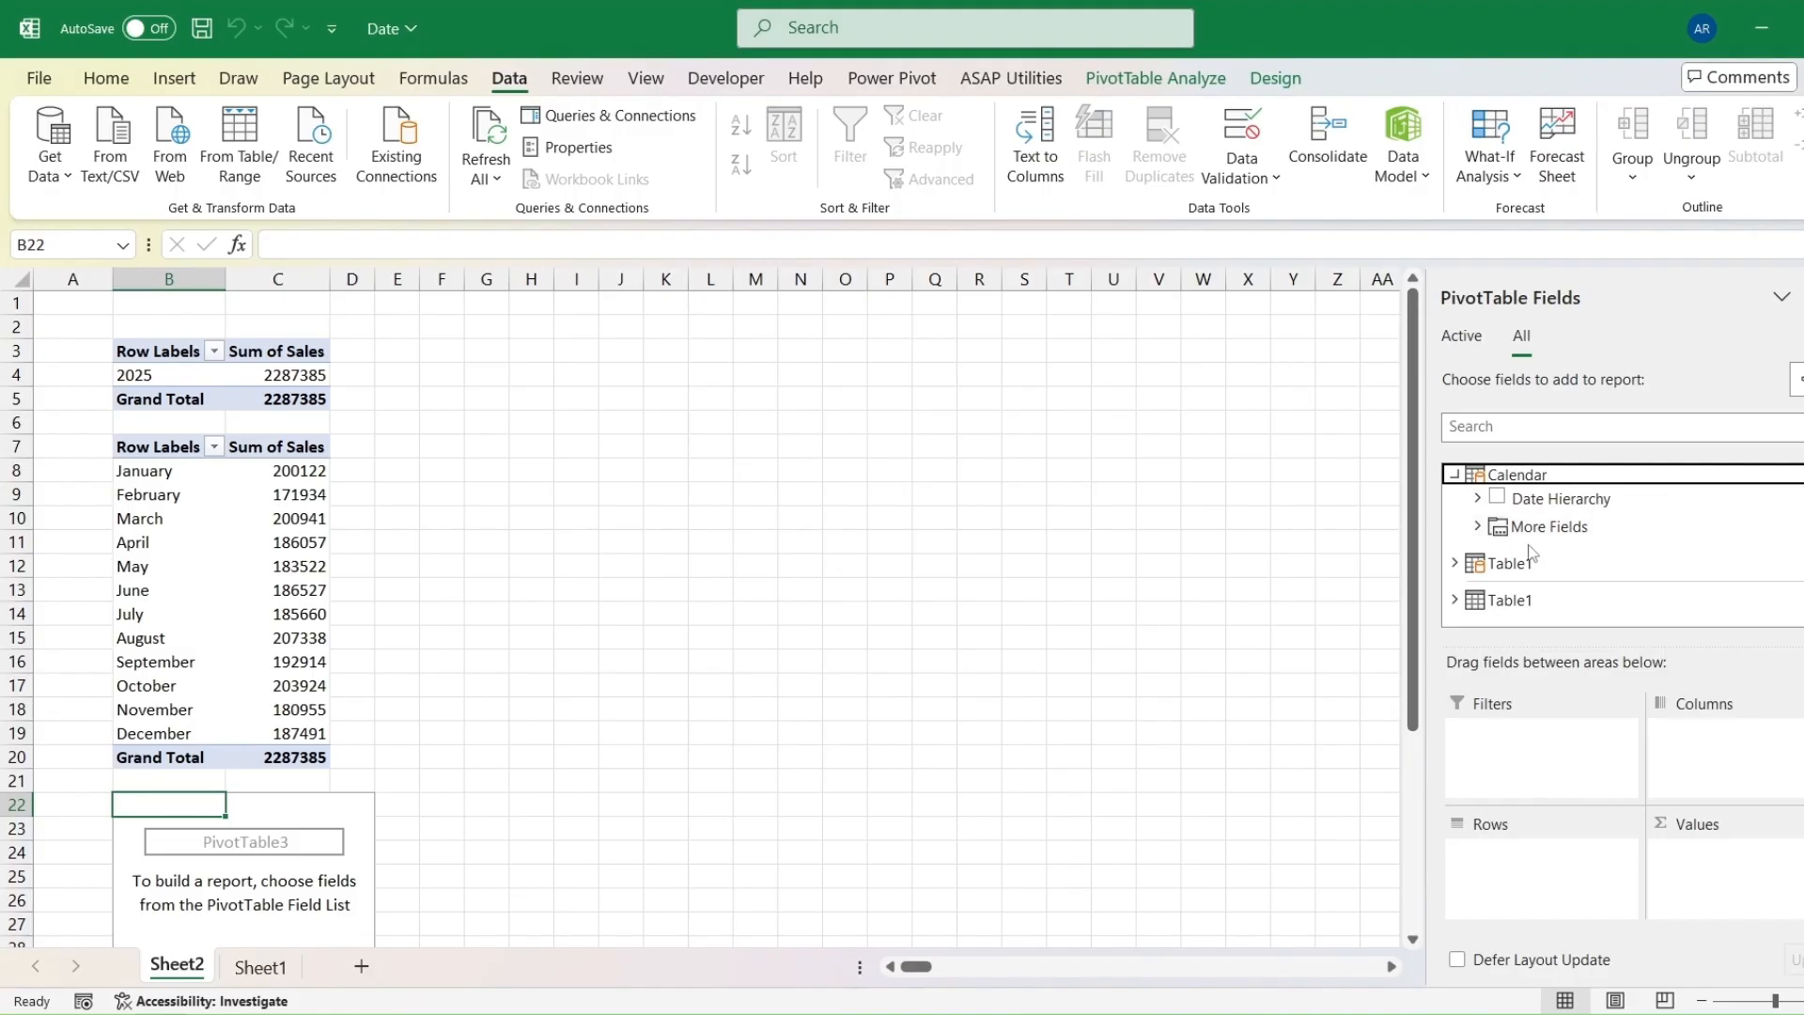
{"action": "left_click", "coordinate": [1477, 527]}
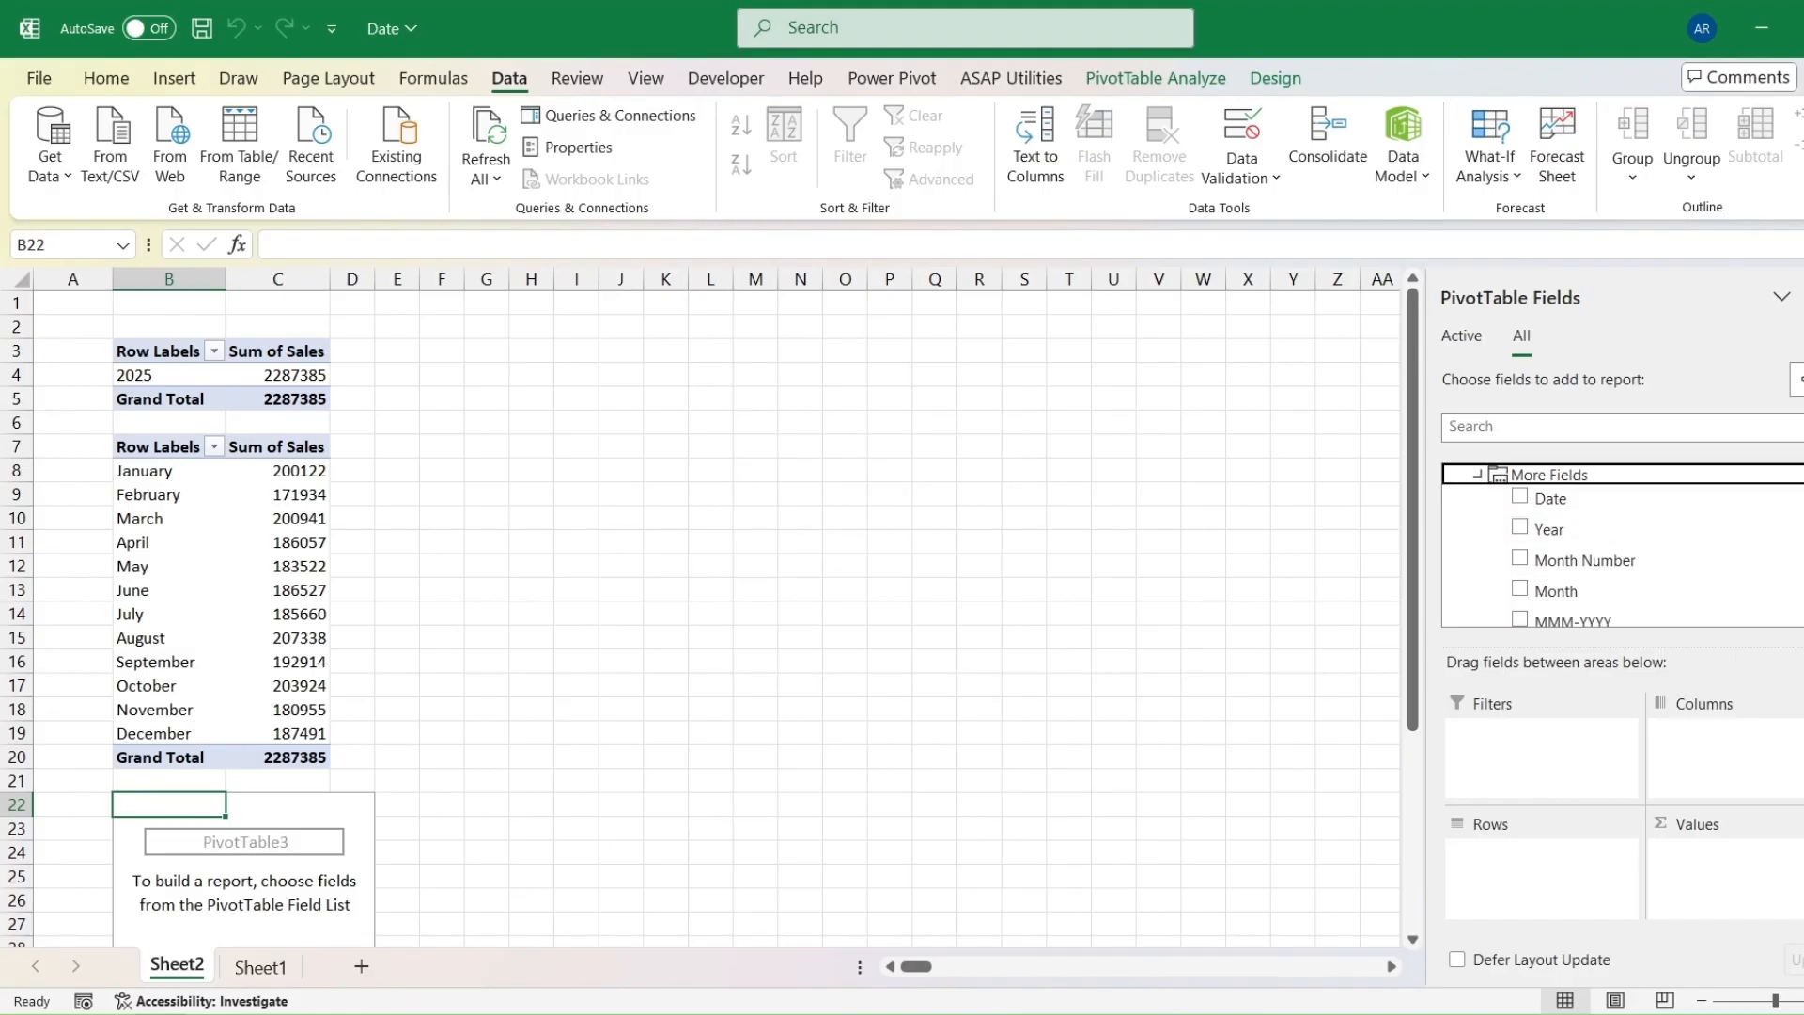
{"action": "scroll", "coordinate": [1484, 536], "scroll_direction": "down", "scroll_amount": 3}
{"action": "scroll", "coordinate": [1622, 545], "scroll_direction": "down", "scroll_amount": 1}
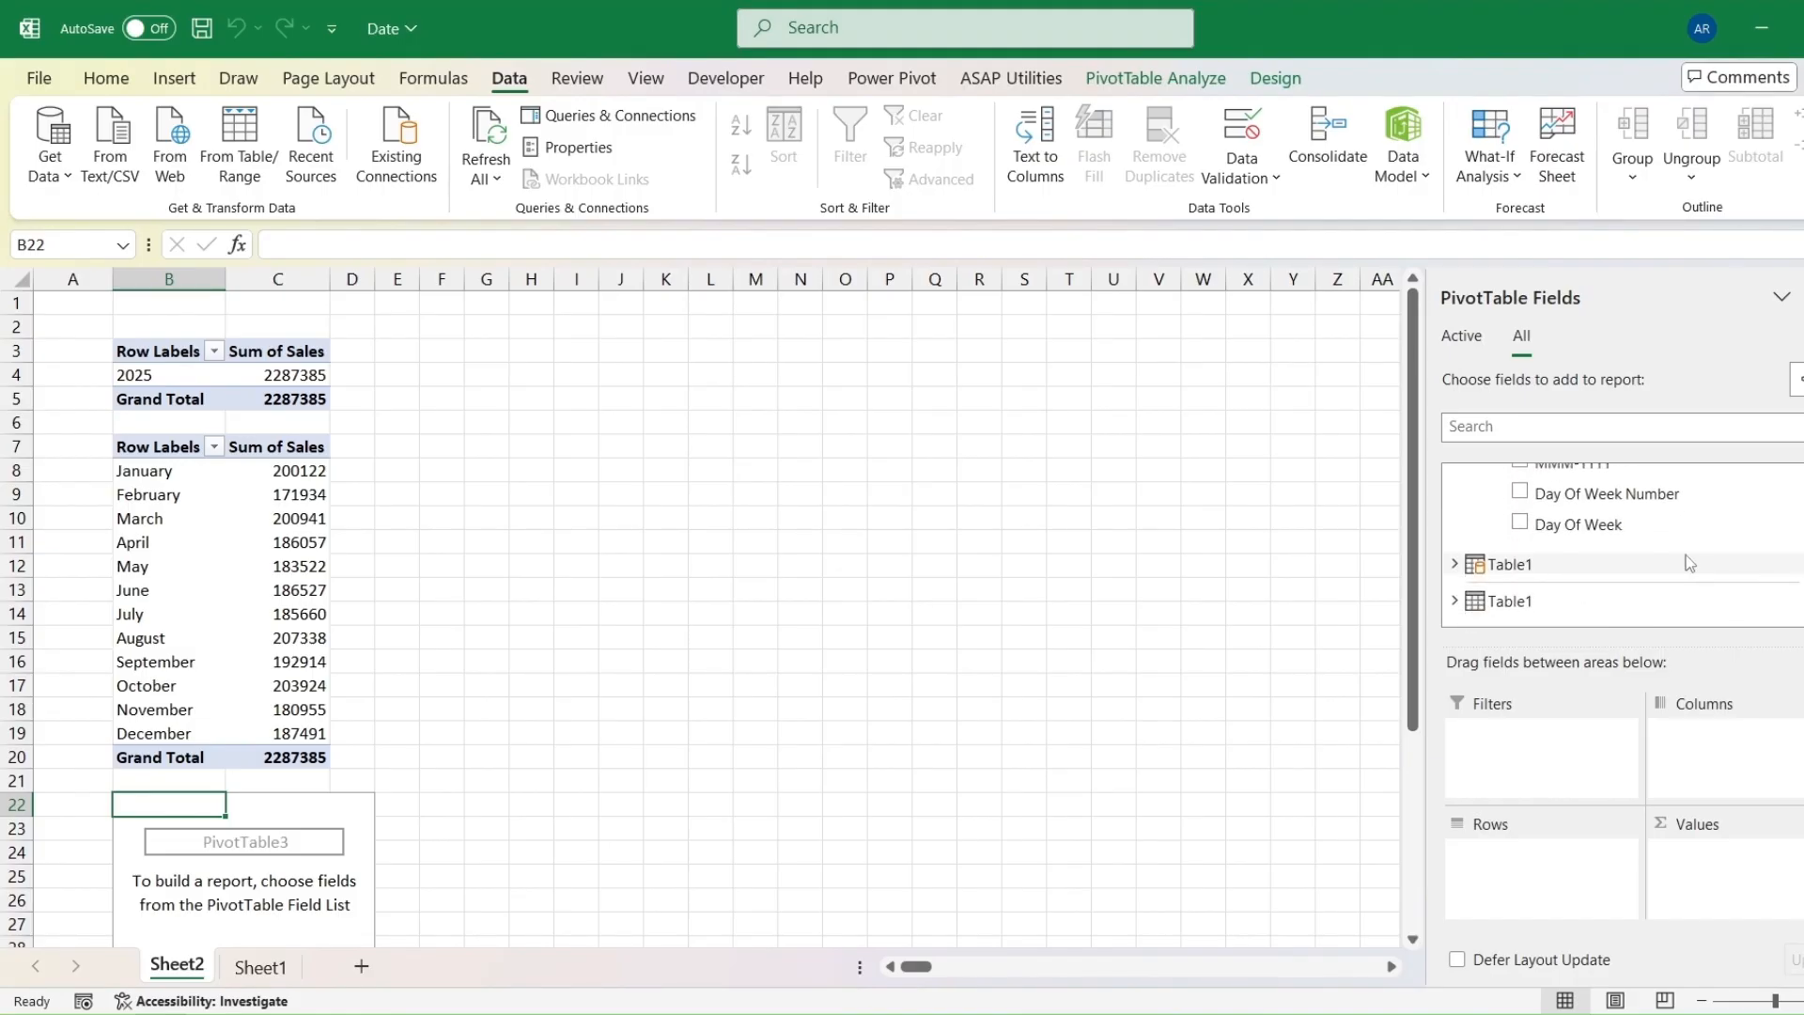
{"action": "left_click", "coordinate": [1519, 523]}
{"action": "left_click_drag", "start_coordinate": [1686, 745], "coordinate": [1527, 880]}
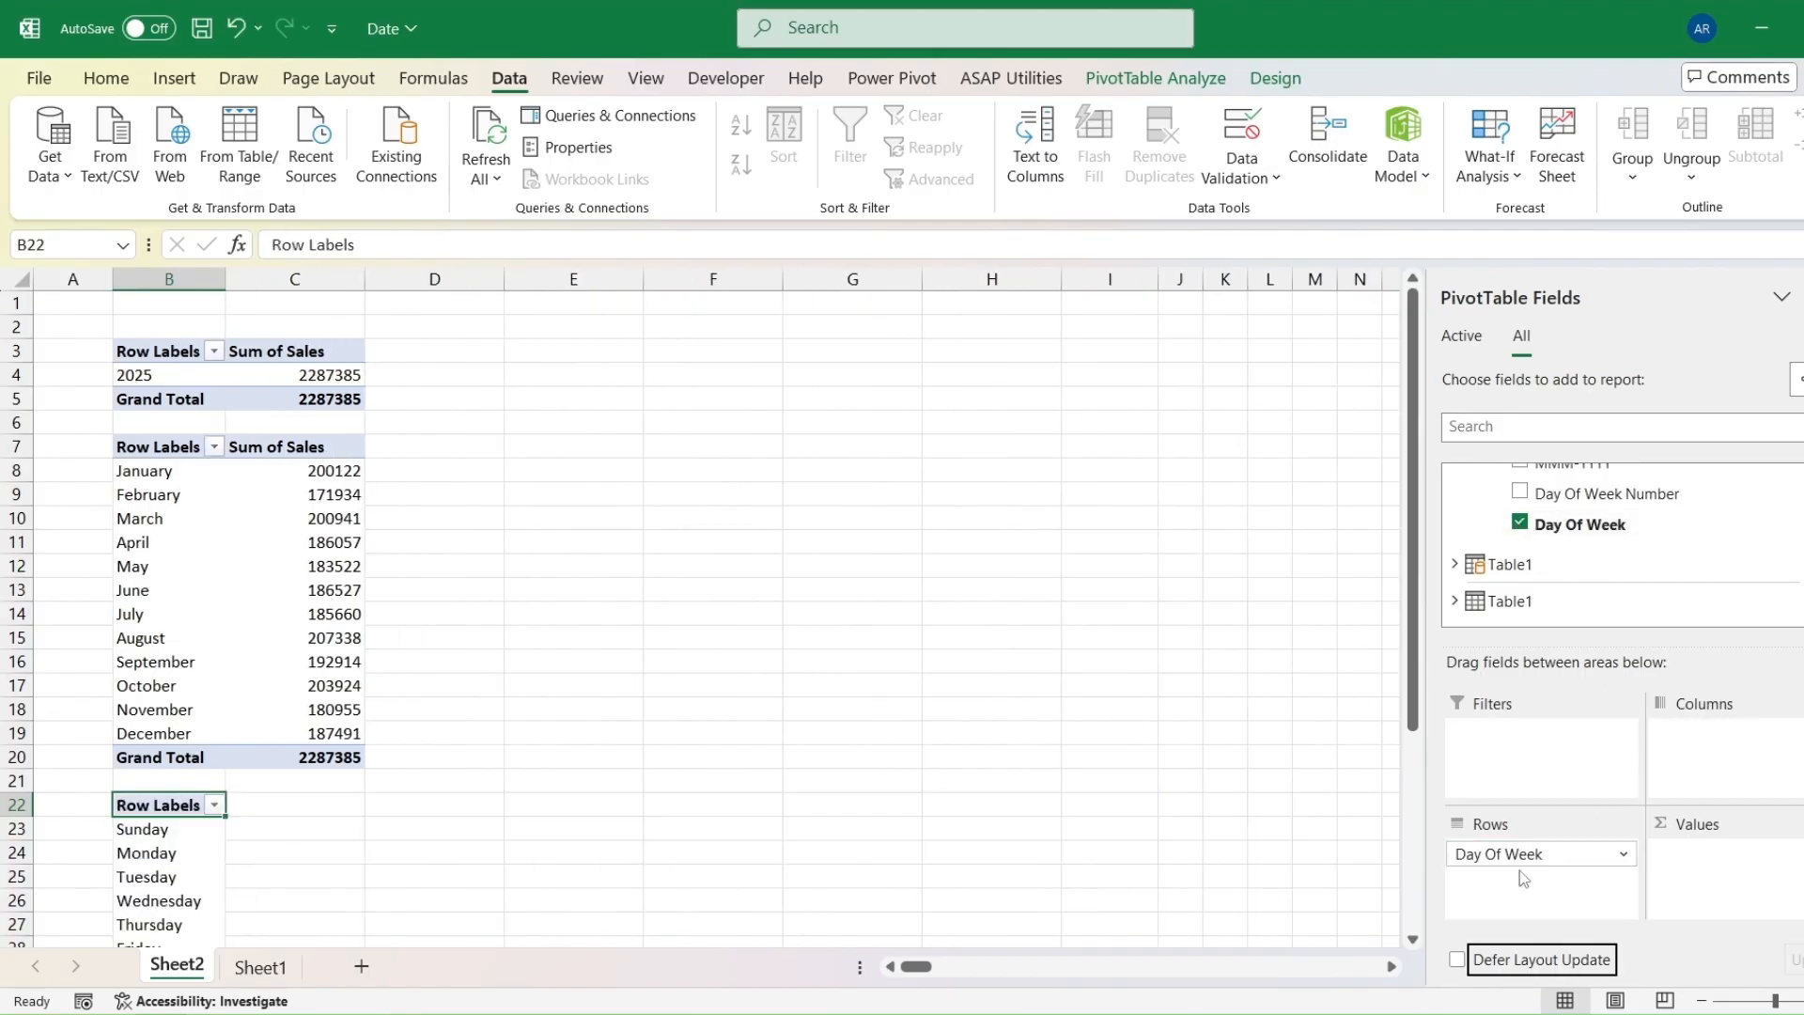
{"action": "left_click", "coordinate": [1454, 564]}
{"action": "left_click_drag", "start_coordinate": [1552, 616], "coordinate": [1752, 897]}
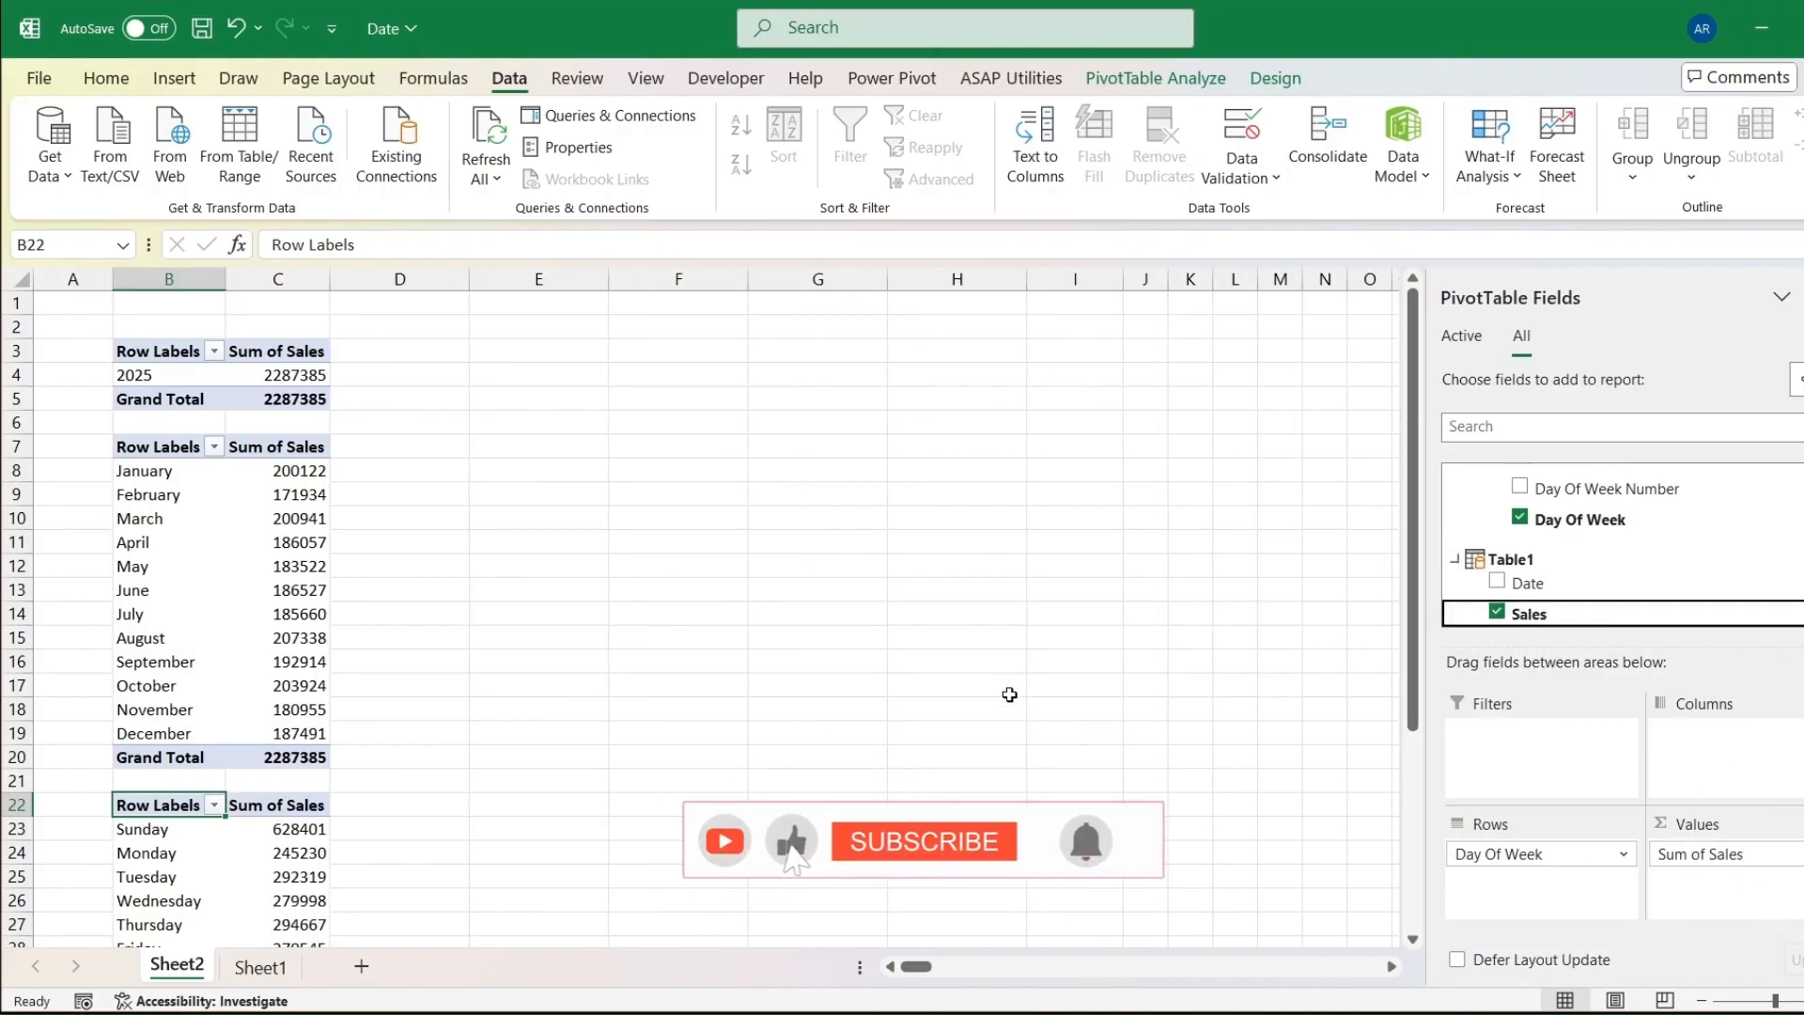
- Create a fourth PivotTable from the Data Model on the existing worksheet at cell B32 of Sheet2
{"action": "scroll", "coordinate": [862, 588], "scroll_direction": "down", "scroll_amount": 3}
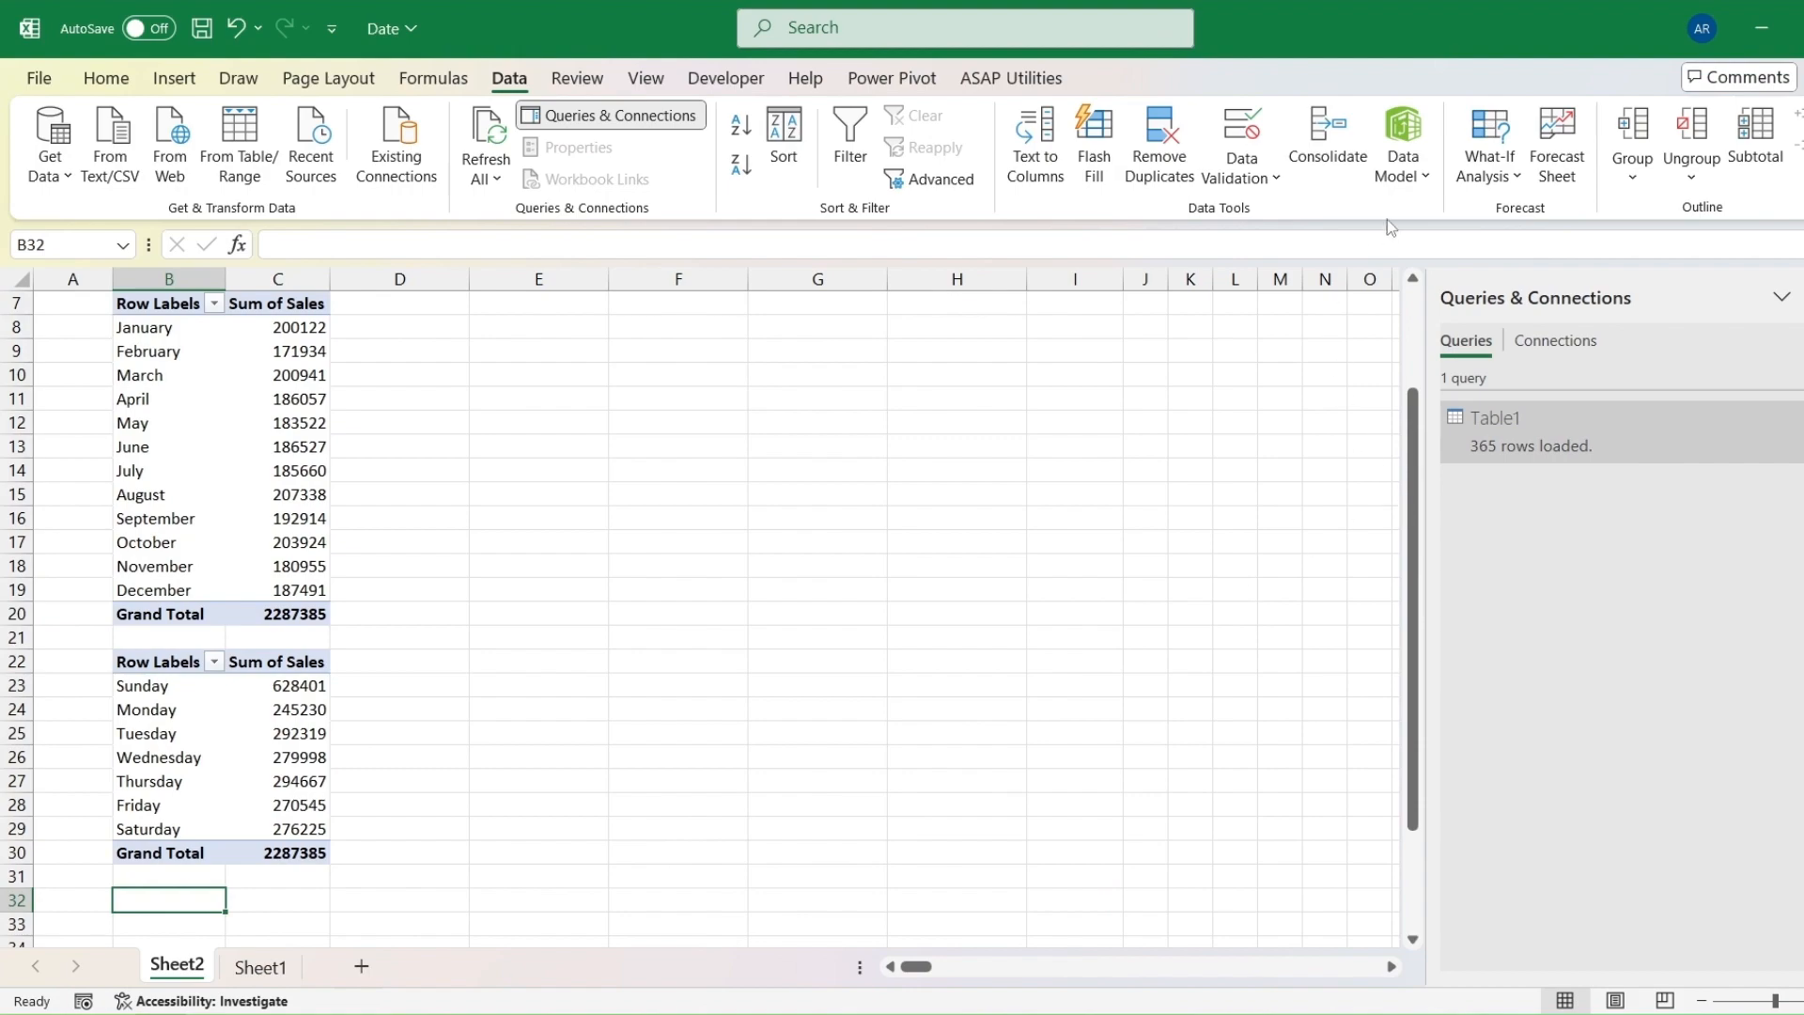
{"action": "left_click", "coordinate": [1404, 160]}
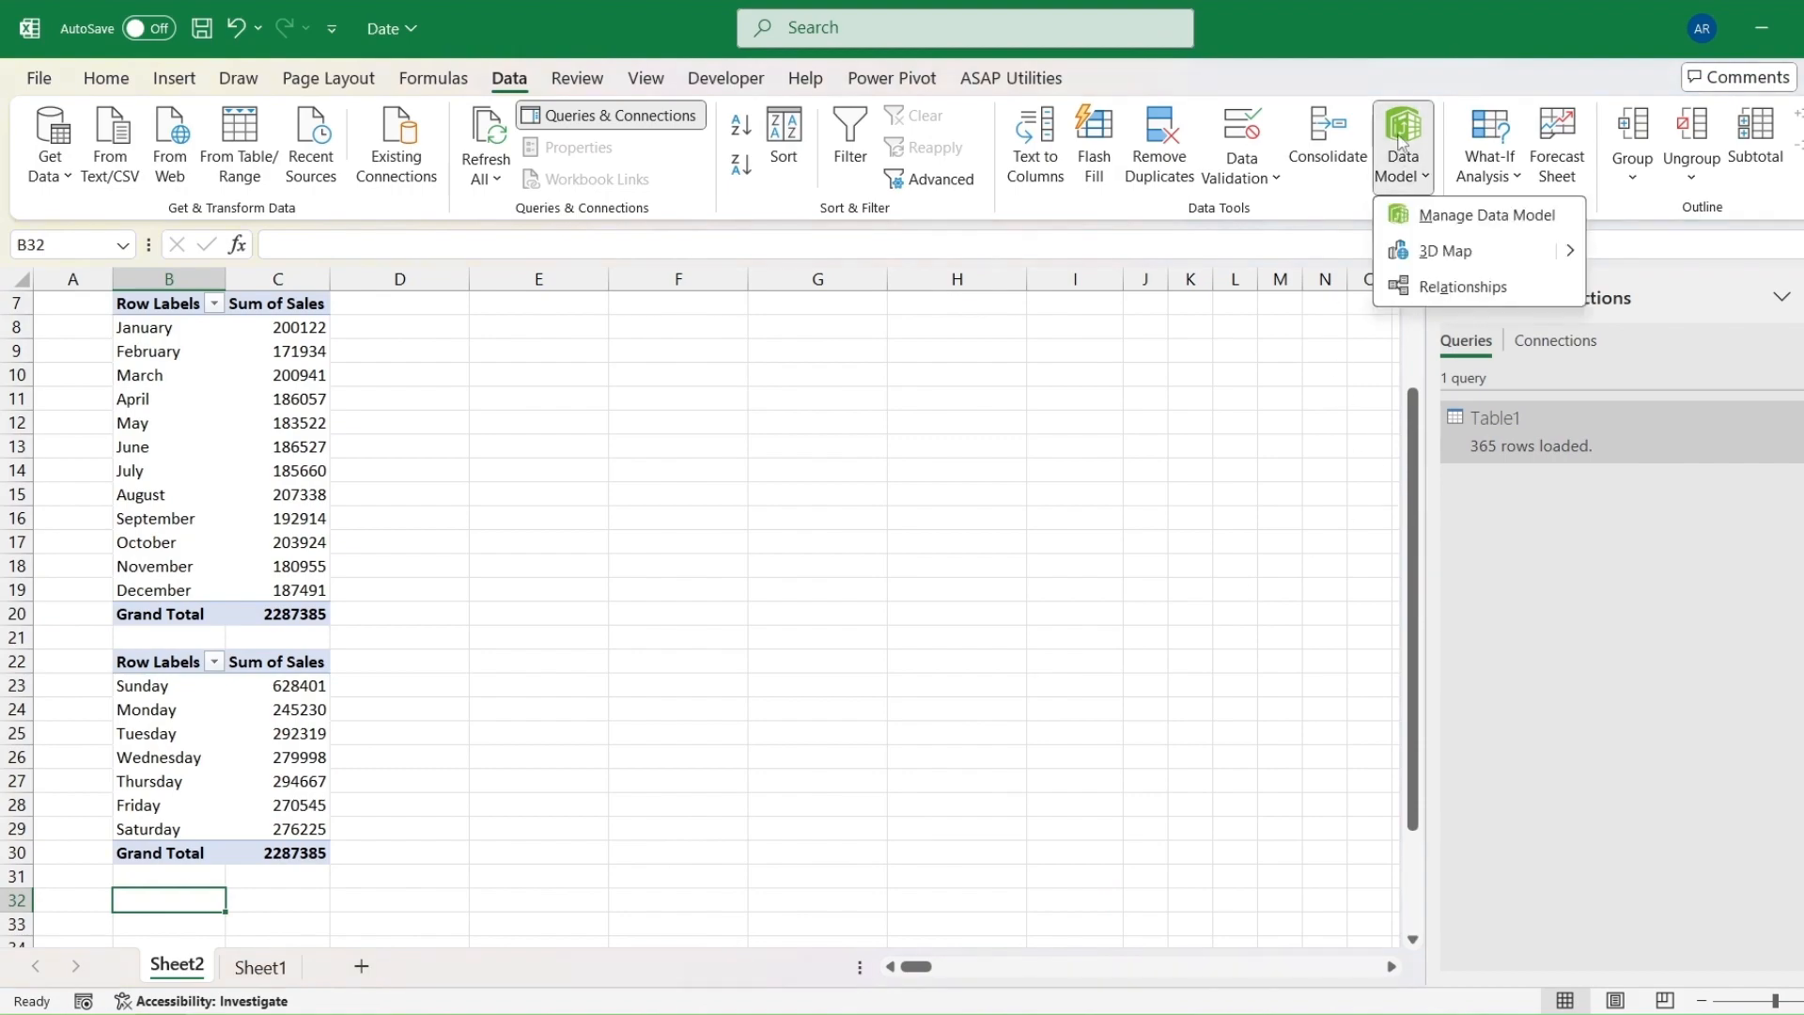
{"action": "left_click", "coordinate": [1418, 231]}
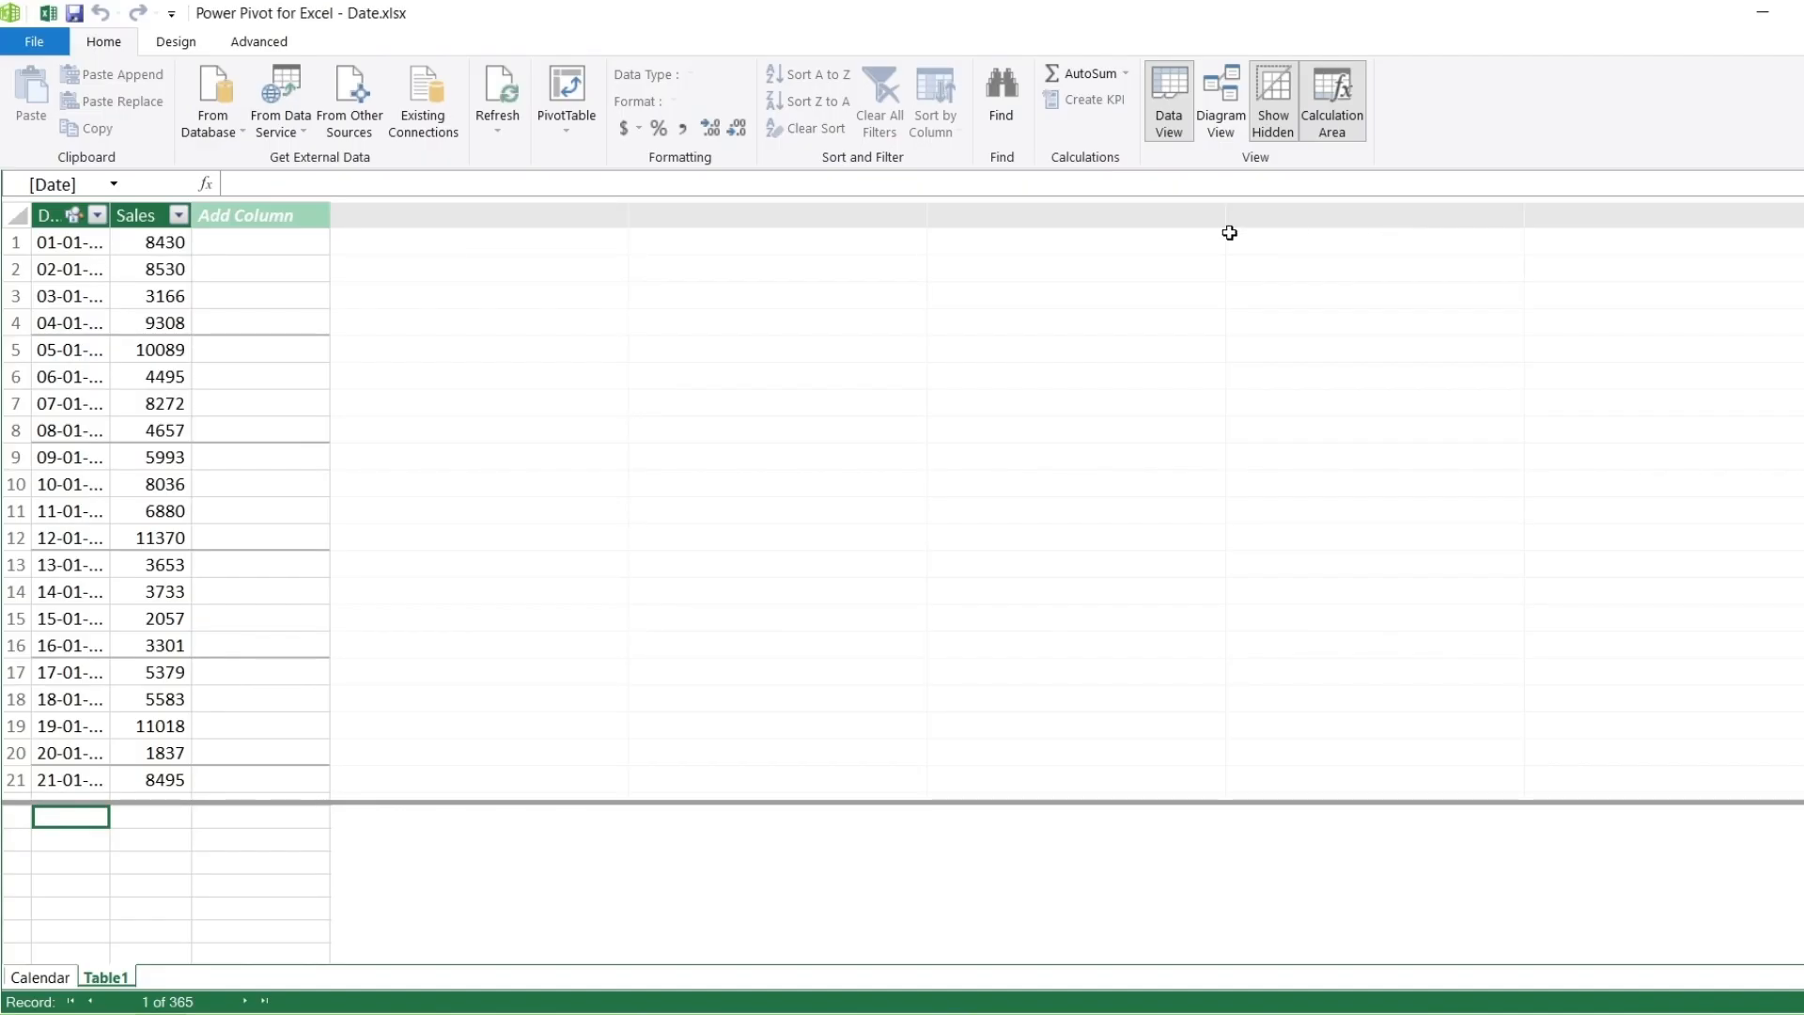
{"action": "left_click", "coordinate": [567, 91]}
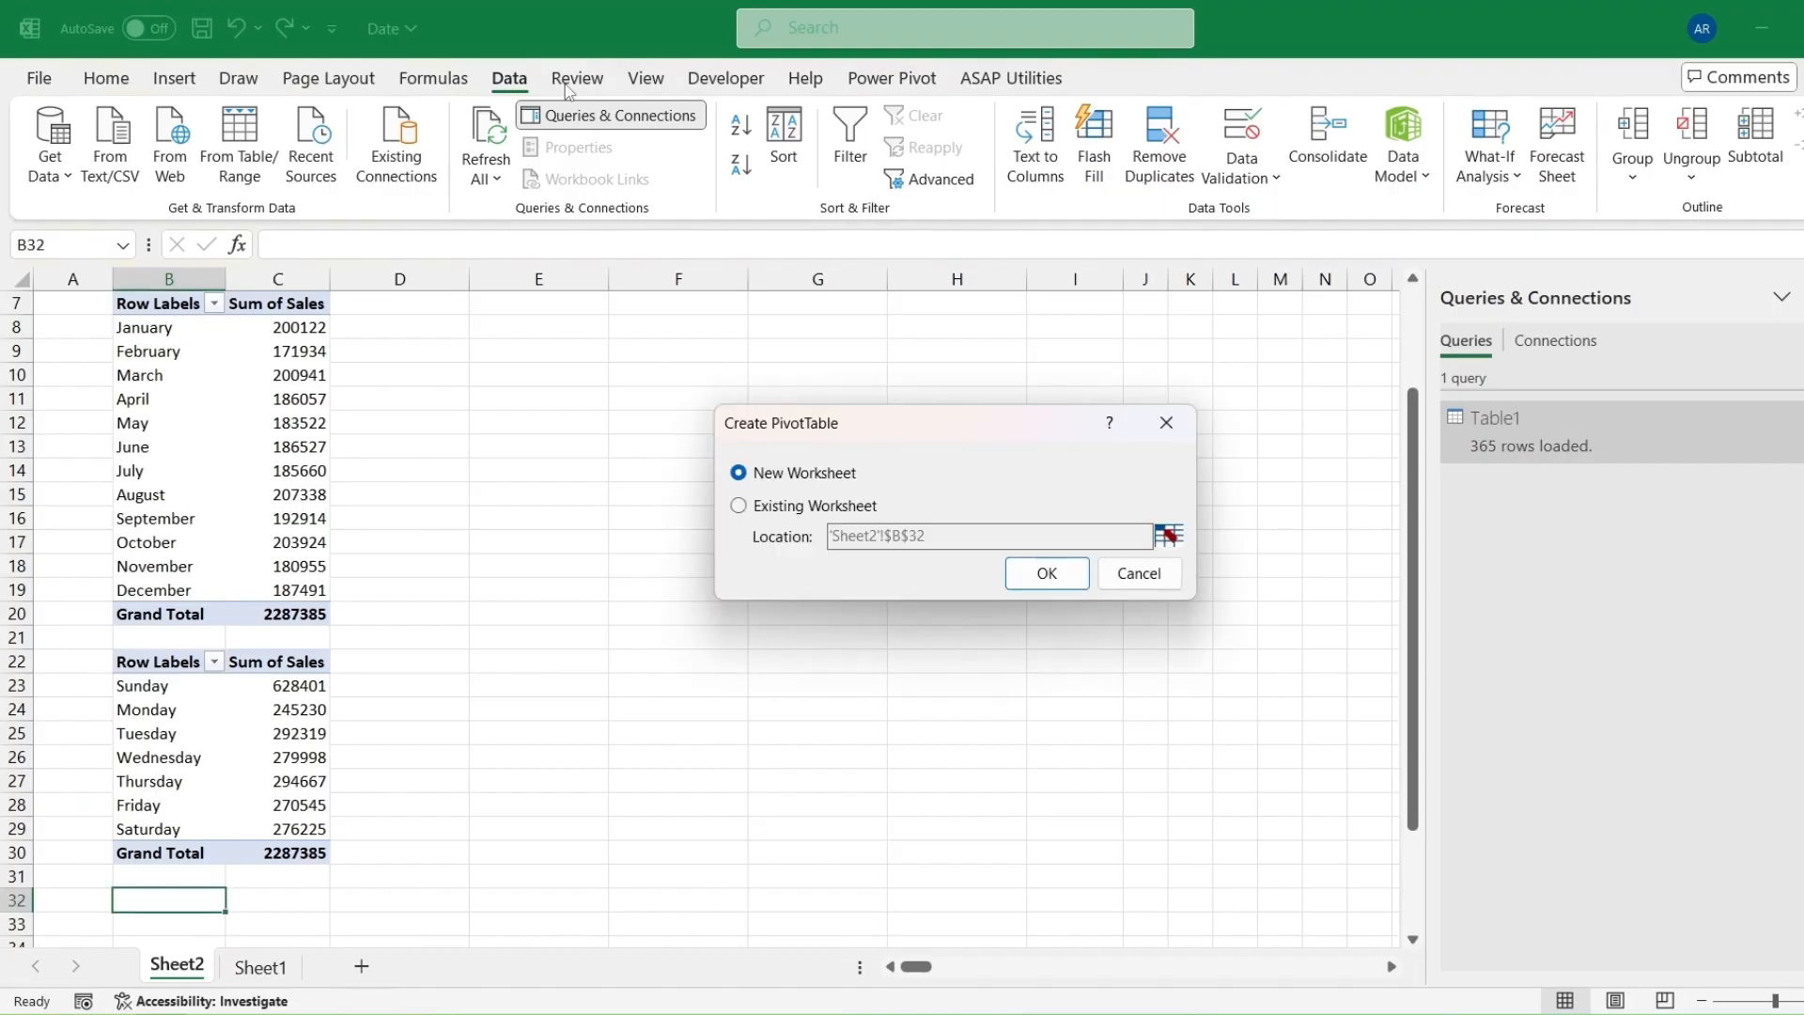
{"action": "left_click", "coordinate": [740, 507]}
{"action": "left_click", "coordinate": [1046, 573]}
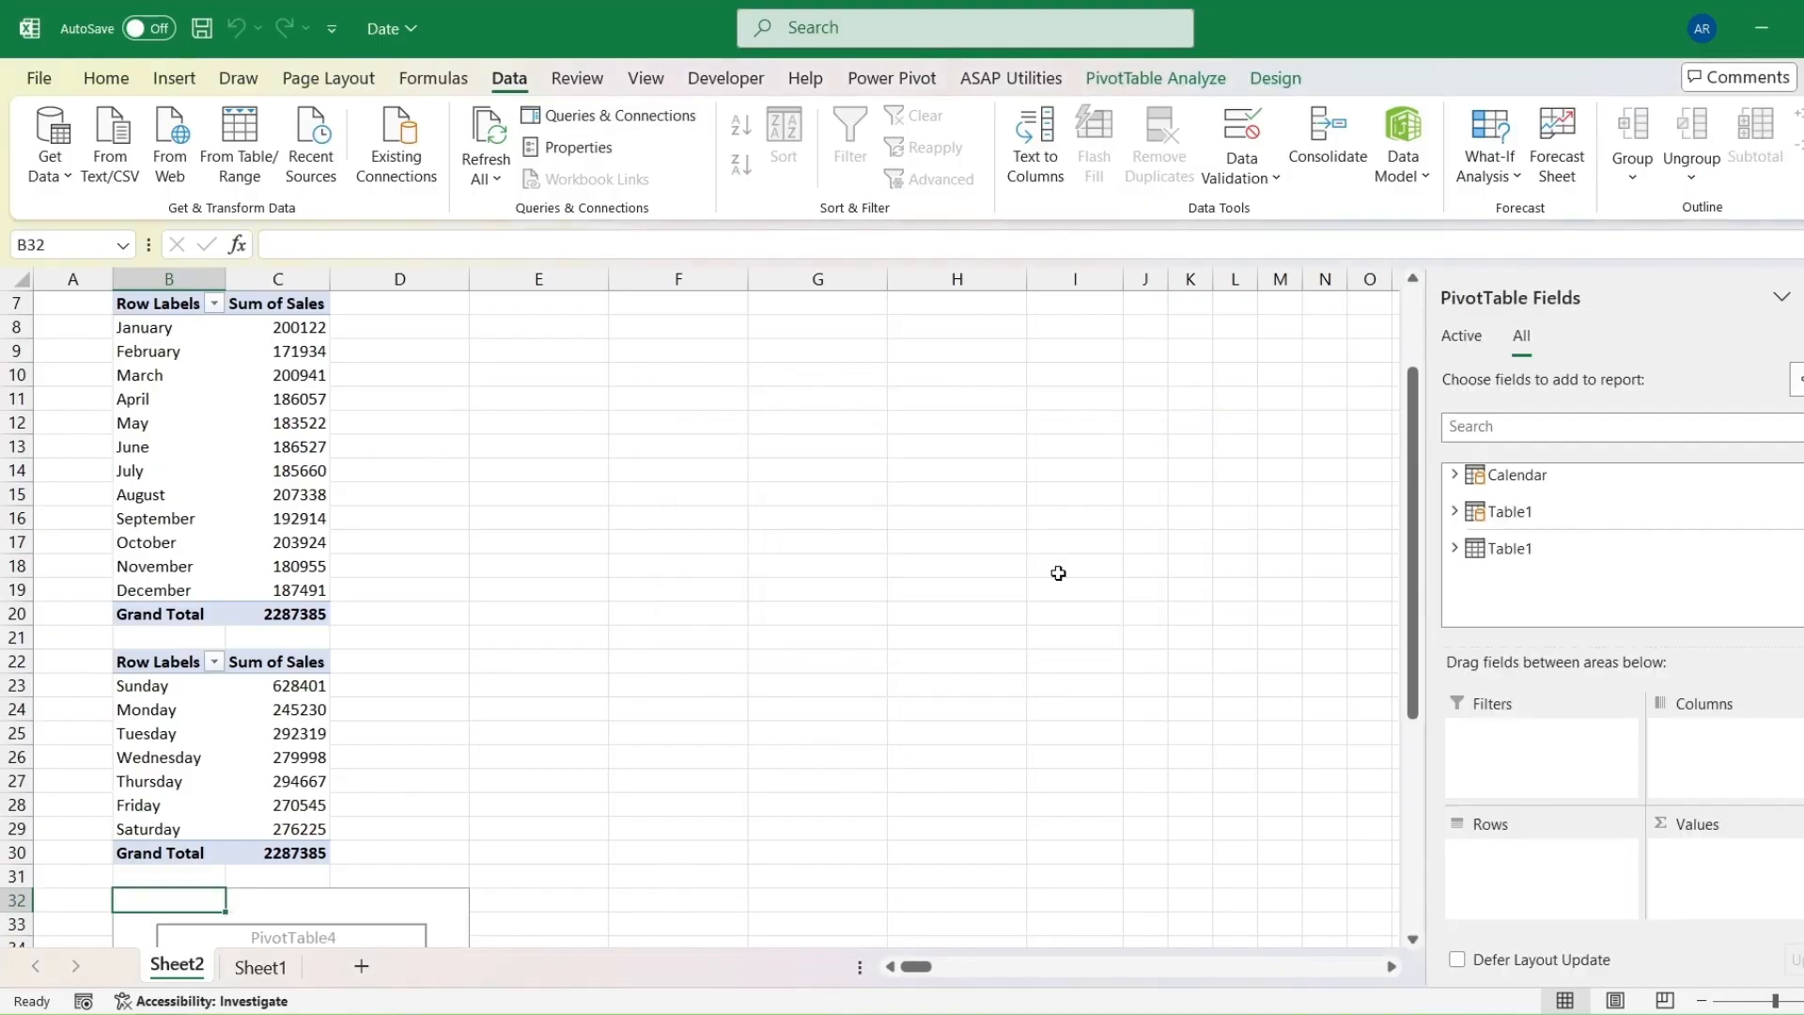
- Add the Calendar table's Month field to the rows of the PivotTable at B32, with Day Of Week nested beneath it
{"action": "left_click", "coordinate": [1456, 475]}
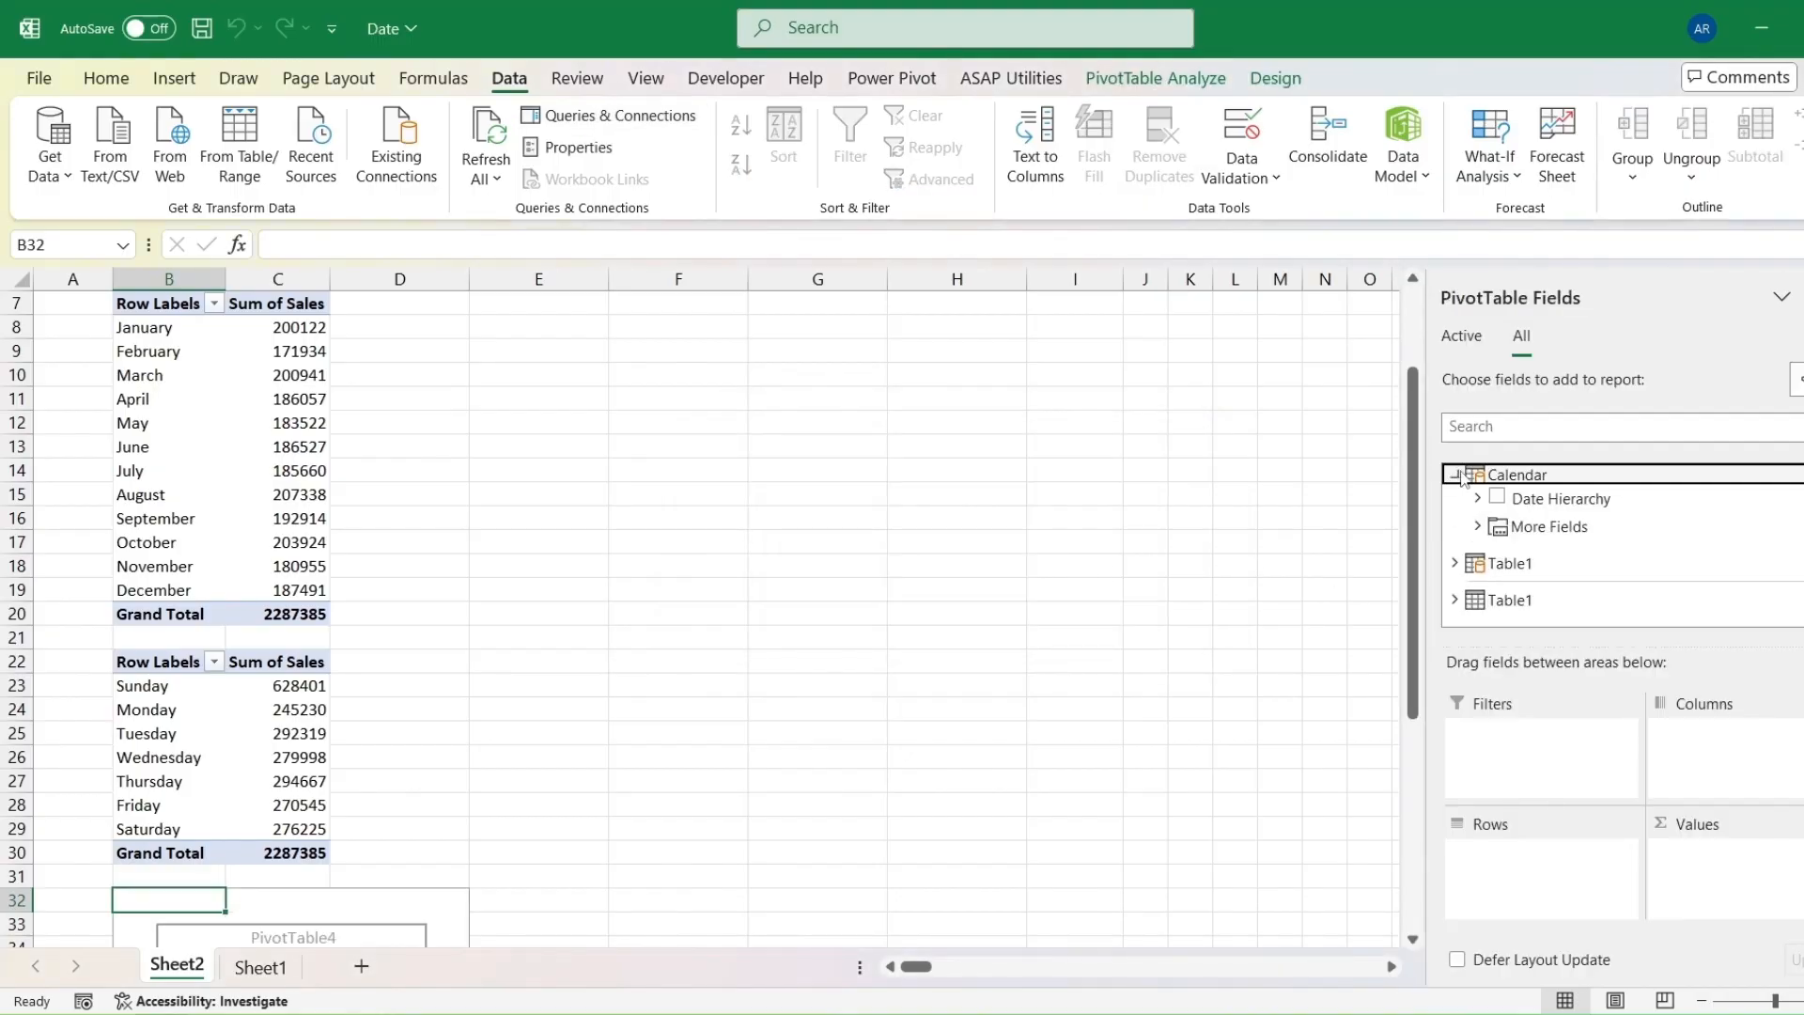
{"action": "left_click", "coordinate": [1477, 526]}
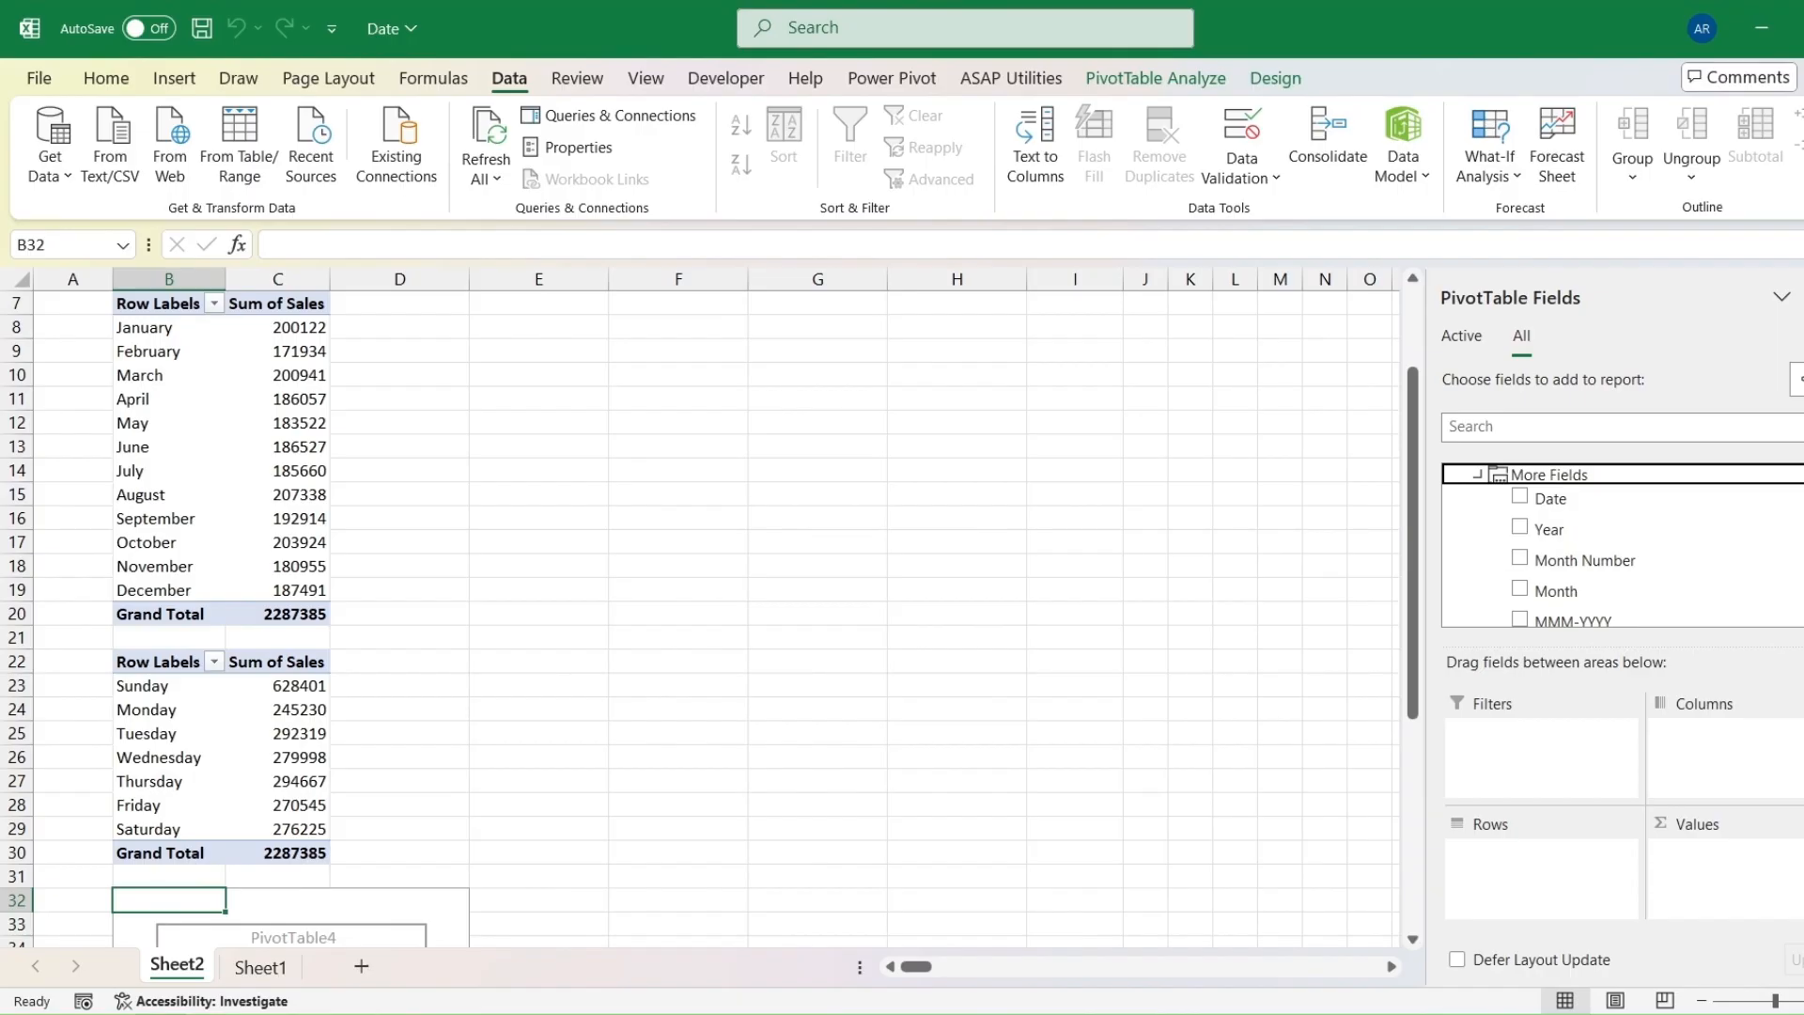
{"action": "scroll", "coordinate": [1622, 545], "scroll_direction": "down", "scroll_amount": 1}
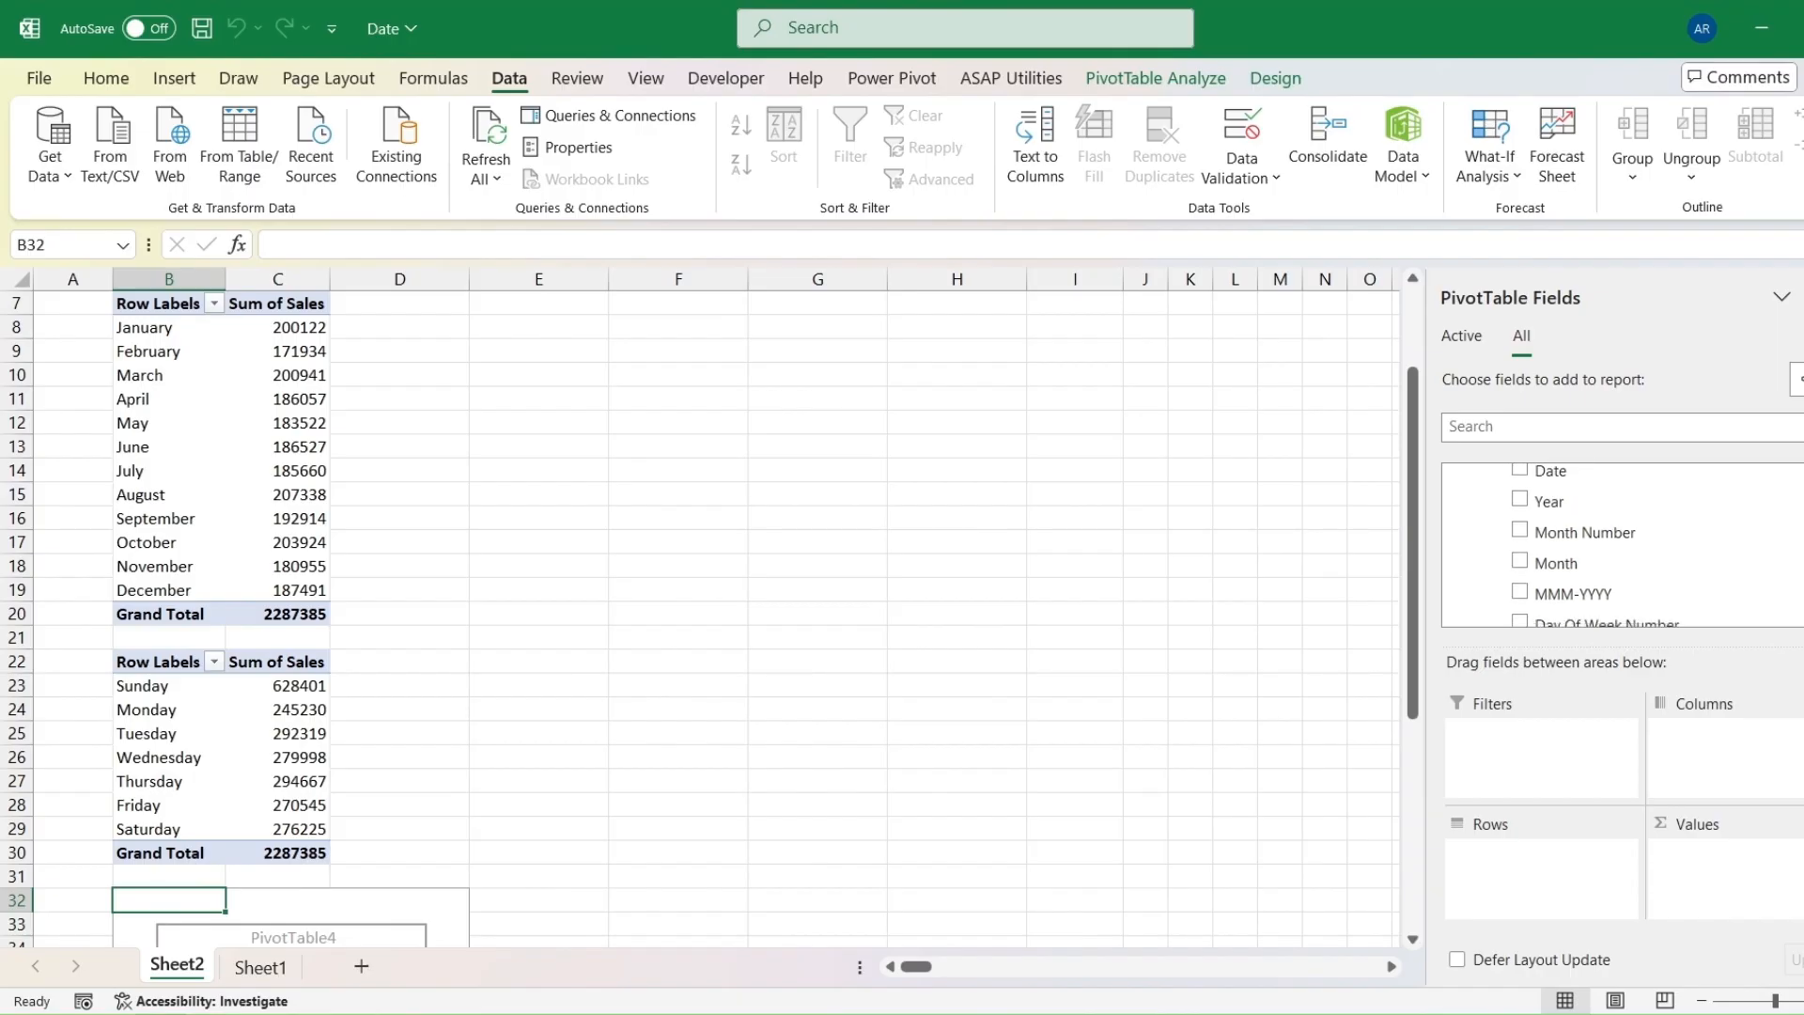
{"action": "scroll", "coordinate": [1622, 545], "scroll_direction": "down", "scroll_amount": 1}
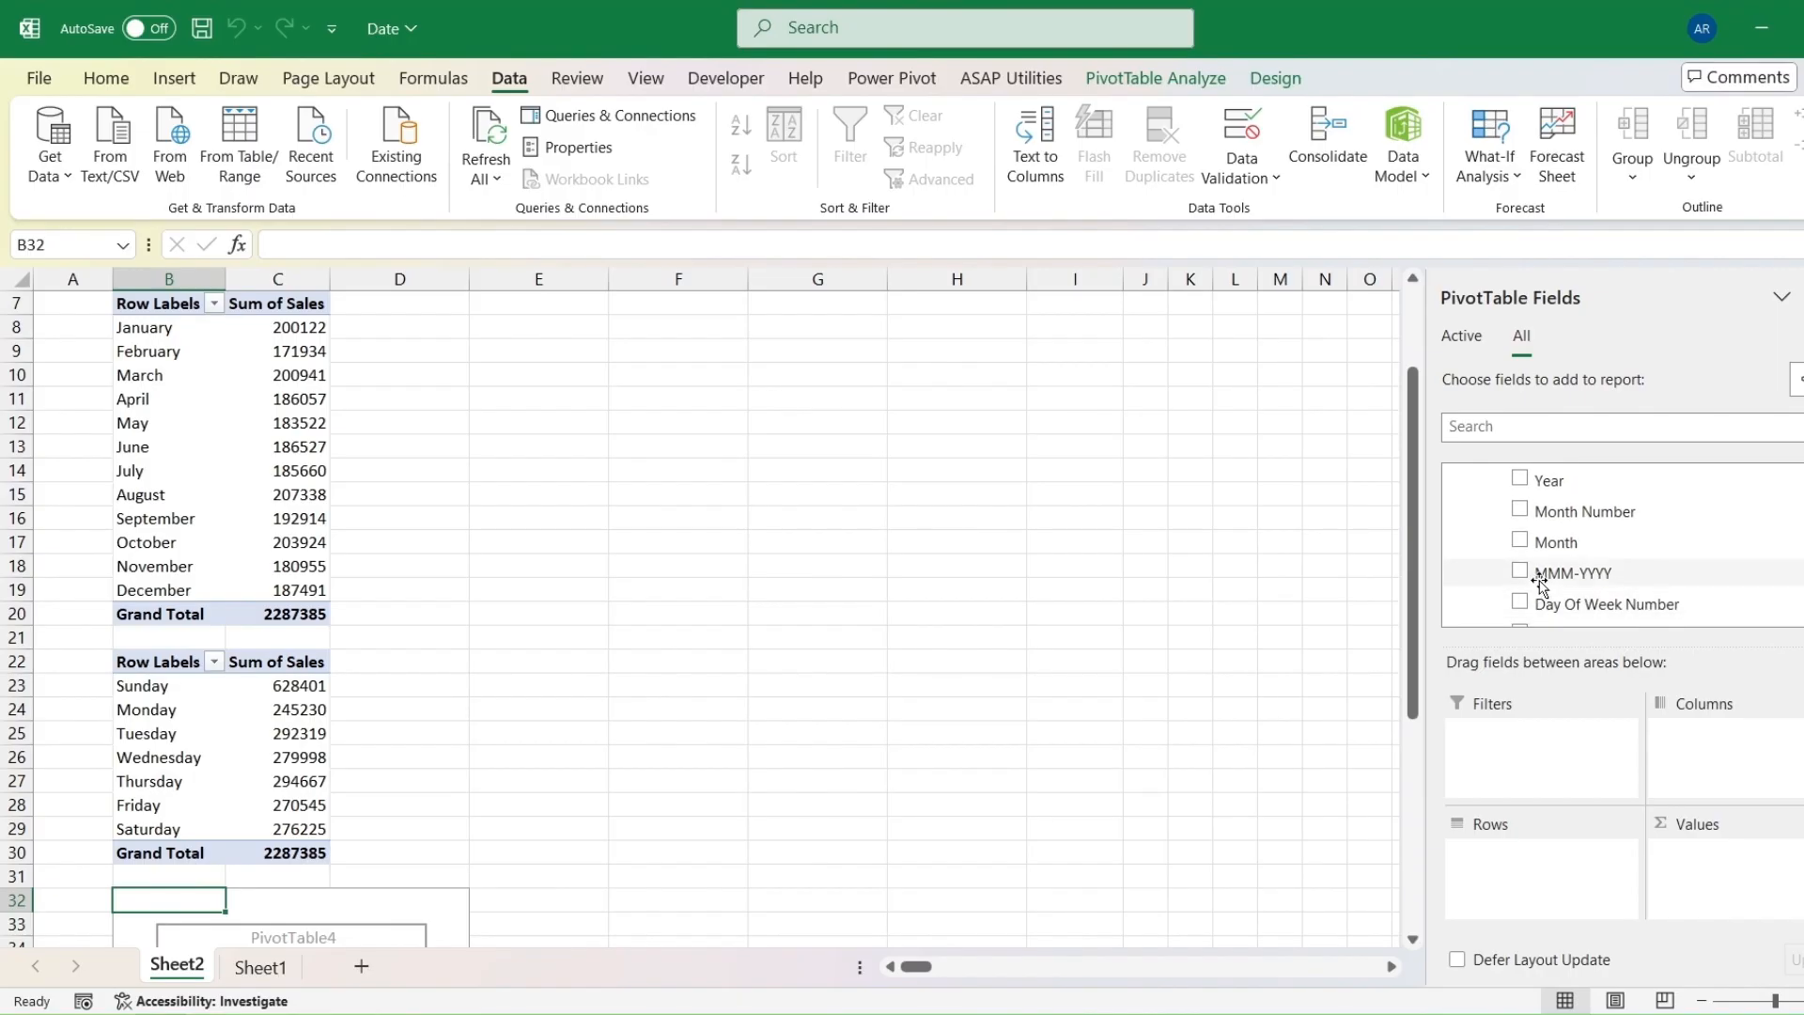
{"action": "left_click_drag", "start_coordinate": [1531, 545], "coordinate": [1502, 860]}
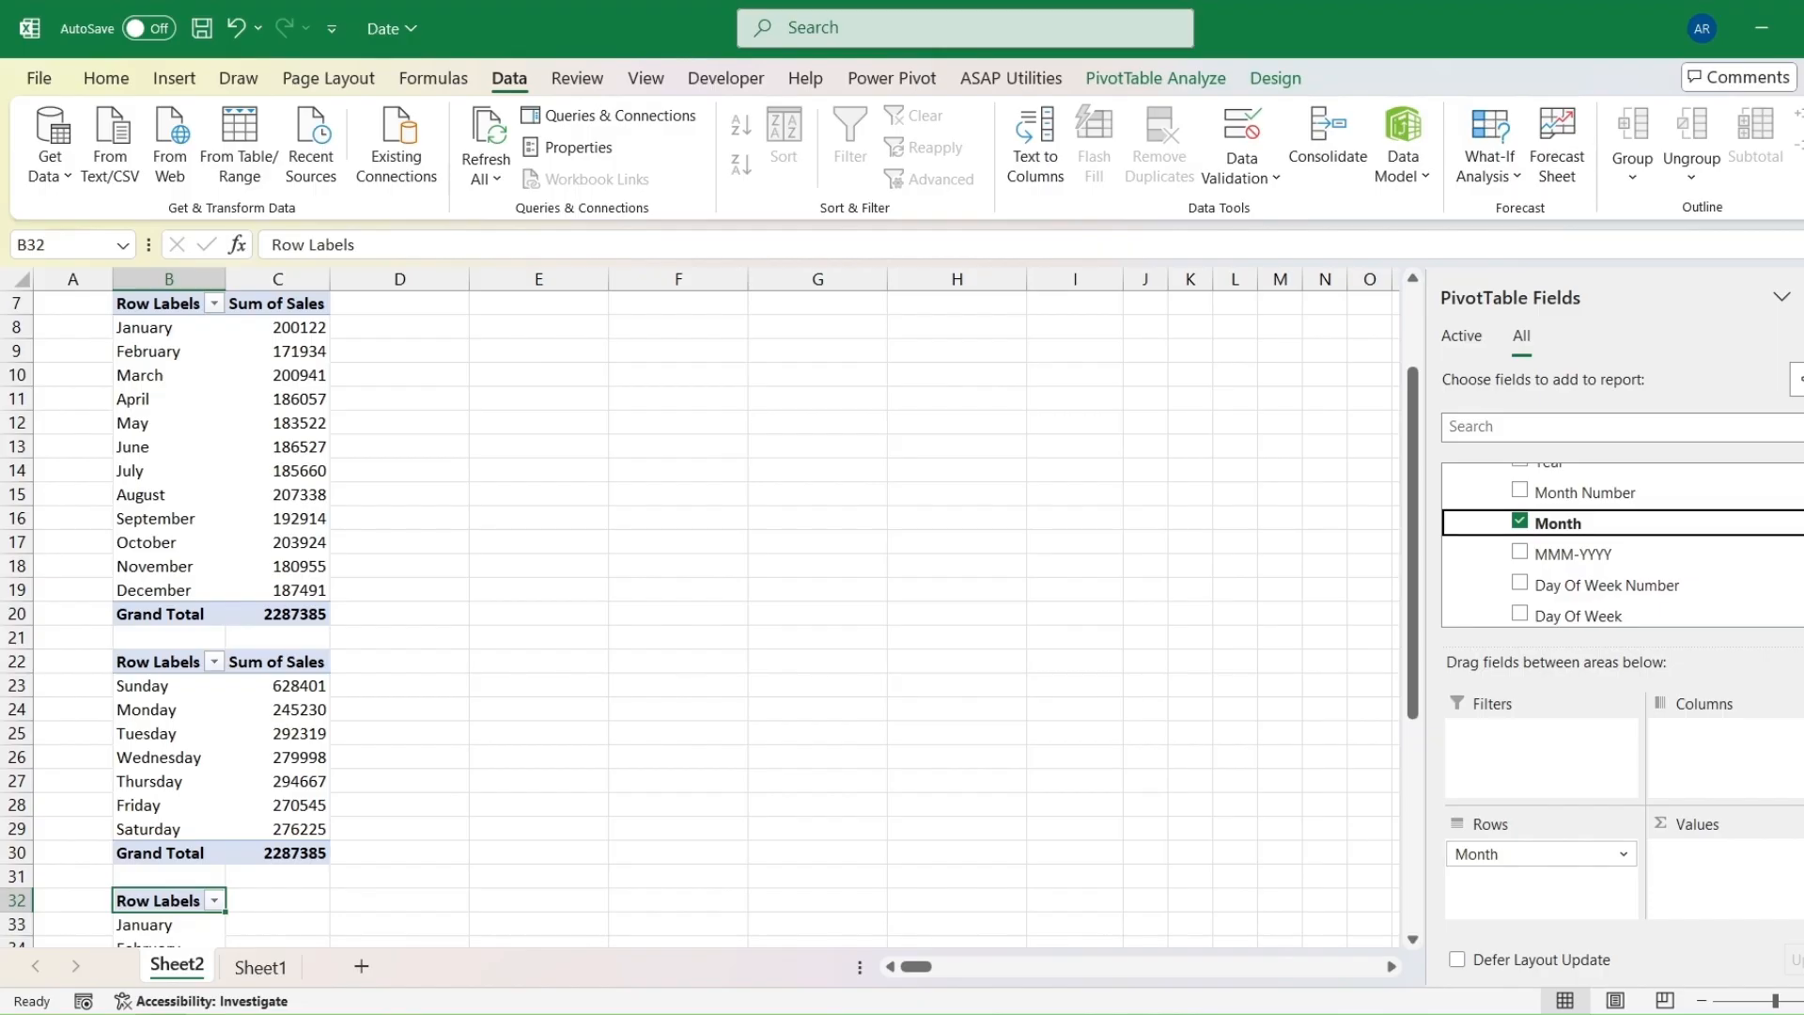
{"action": "scroll", "coordinate": [1584, 531], "scroll_direction": "down", "scroll_amount": 1}
{"action": "left_click_drag", "start_coordinate": [1584, 531], "coordinate": [1509, 908]}
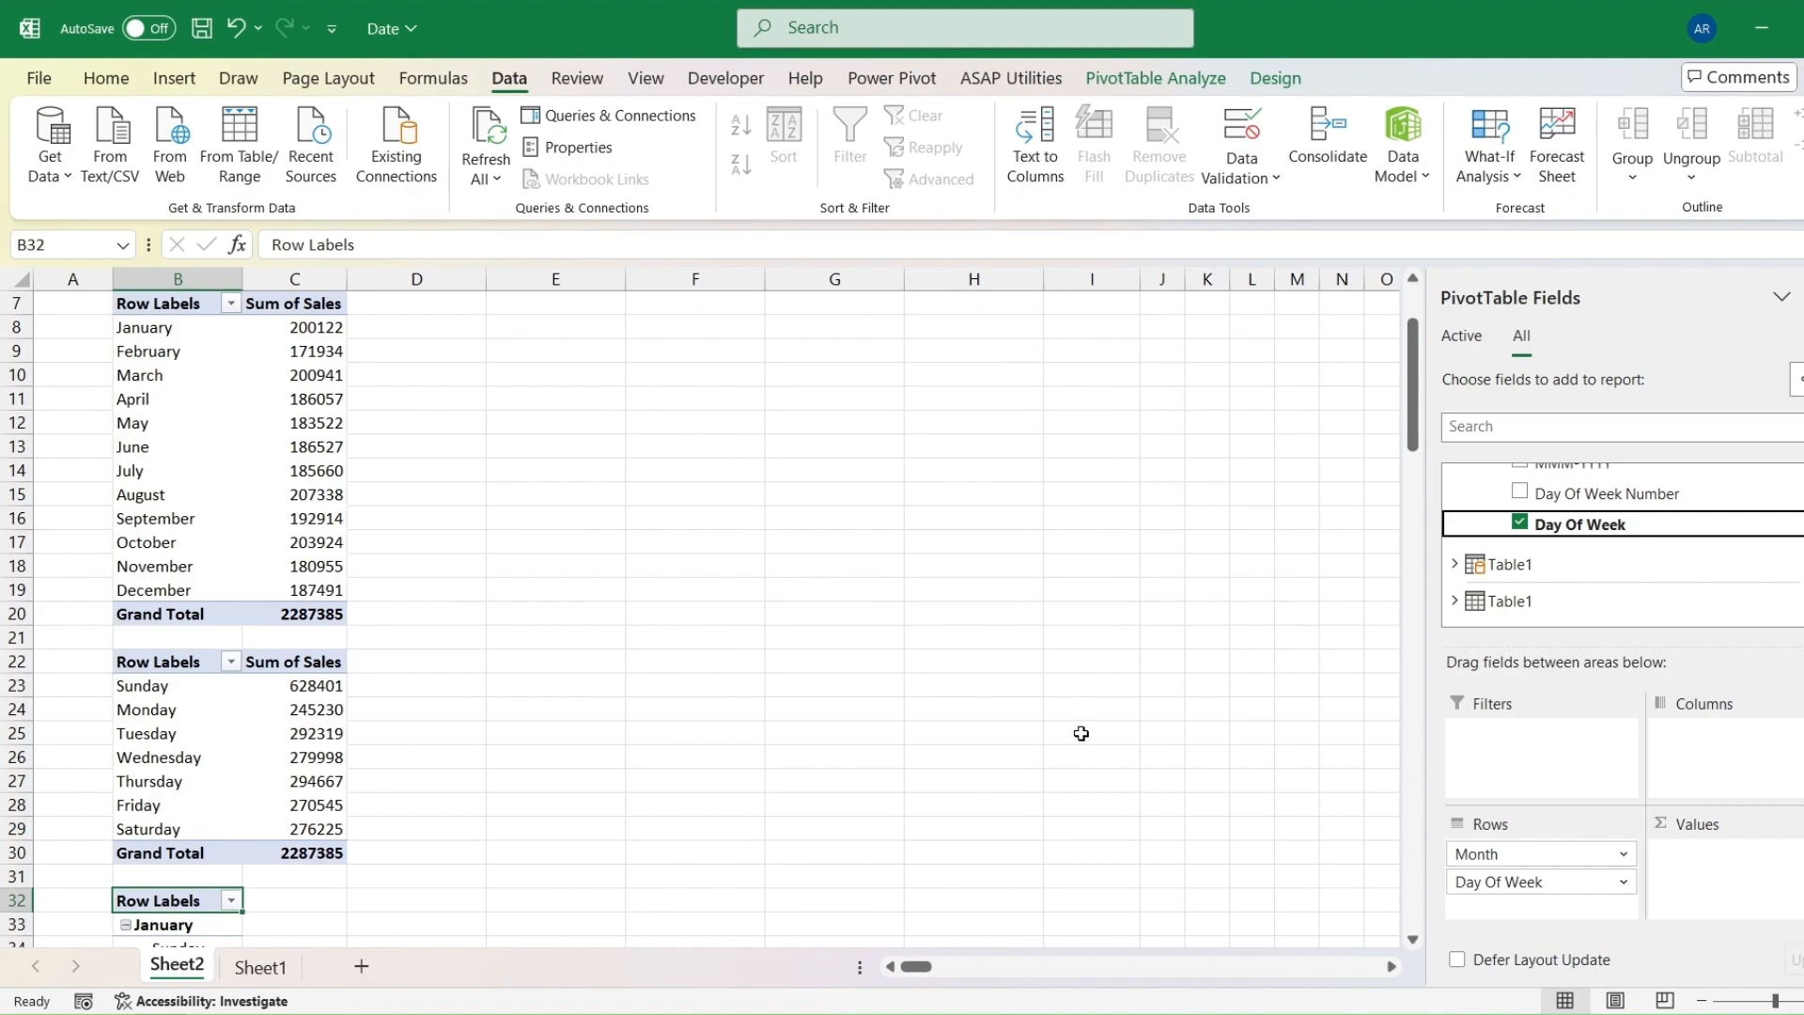
- Add the Data Model Table1's Sales field to the values of the month and weekday PivotTable as a sum
{"action": "scroll", "coordinate": [1082, 733], "scroll_direction": "down", "scroll_amount": 3}
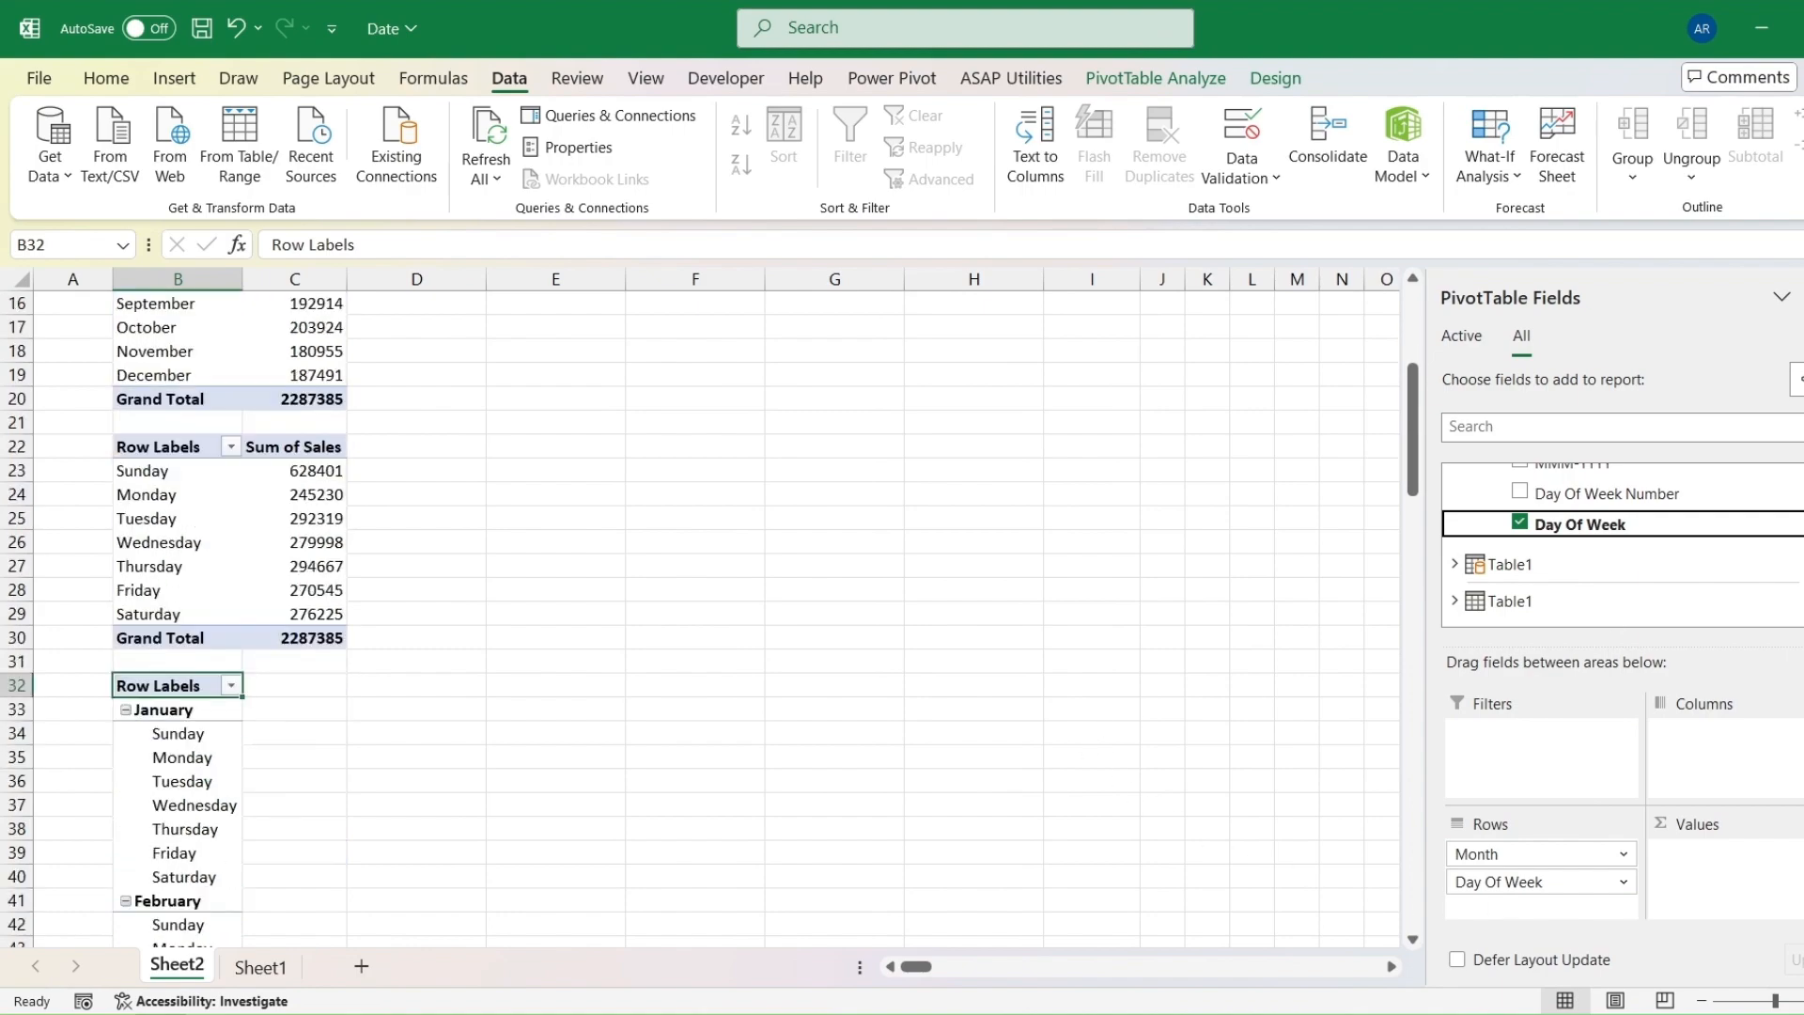
{"action": "scroll", "coordinate": [1622, 545], "scroll_direction": "up", "scroll_amount": 2}
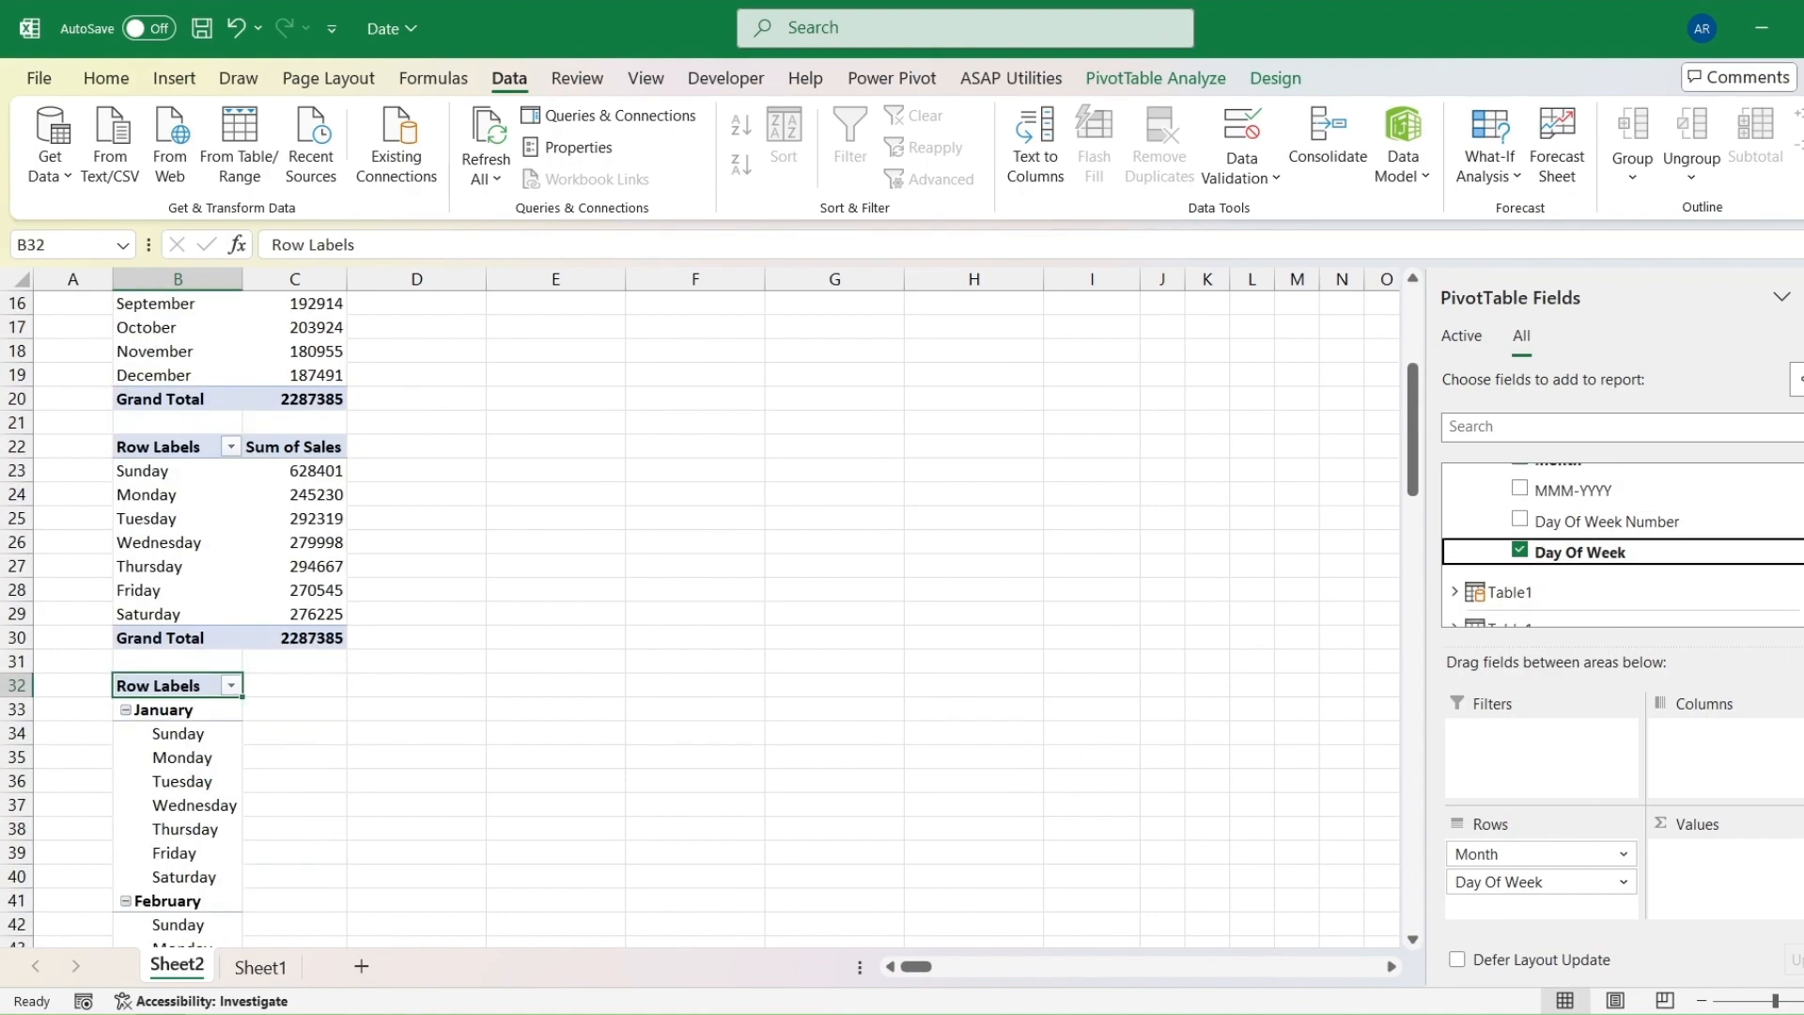
{"action": "scroll", "coordinate": [1621, 545], "scroll_direction": "down", "scroll_amount": 2}
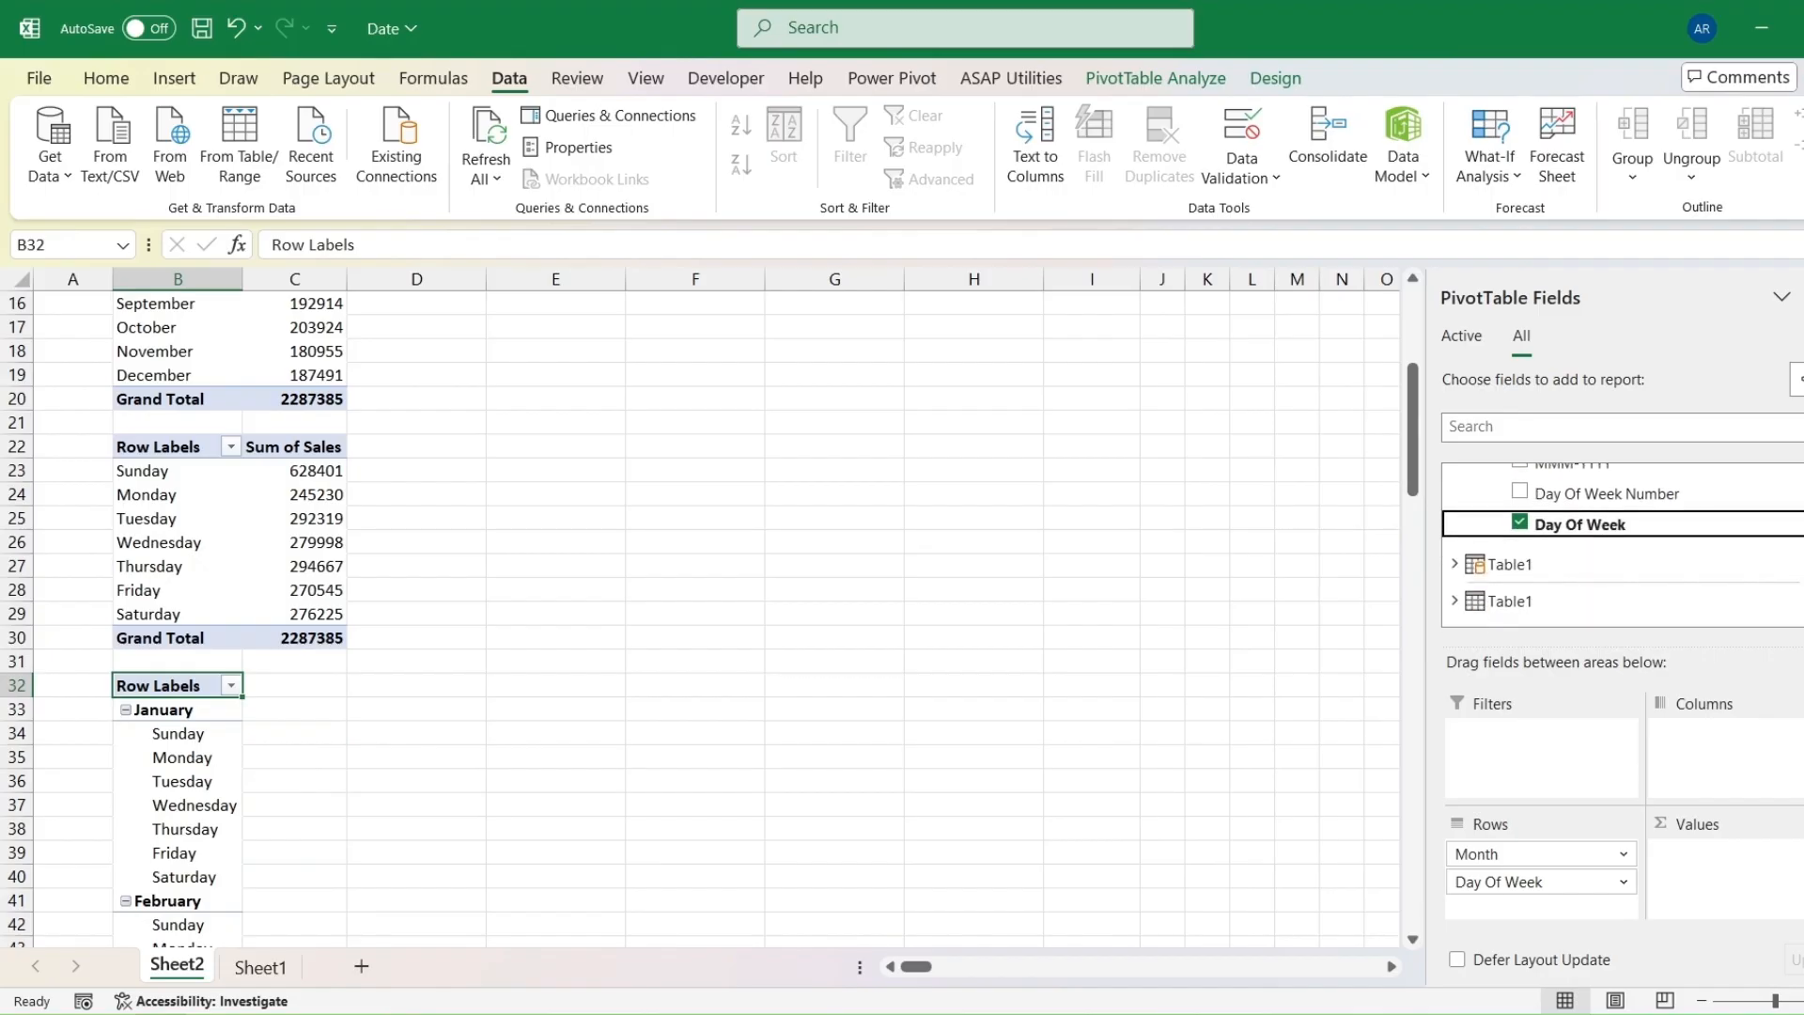
{"action": "left_click", "coordinate": [1454, 564]}
{"action": "left_click_drag", "start_coordinate": [1532, 615], "coordinate": [1687, 869]}
- Review the sales by month and day of week in the PivotTable from January down to the grand total
{"action": "scroll", "coordinate": [706, 681], "scroll_direction": "down", "scroll_amount": 2}
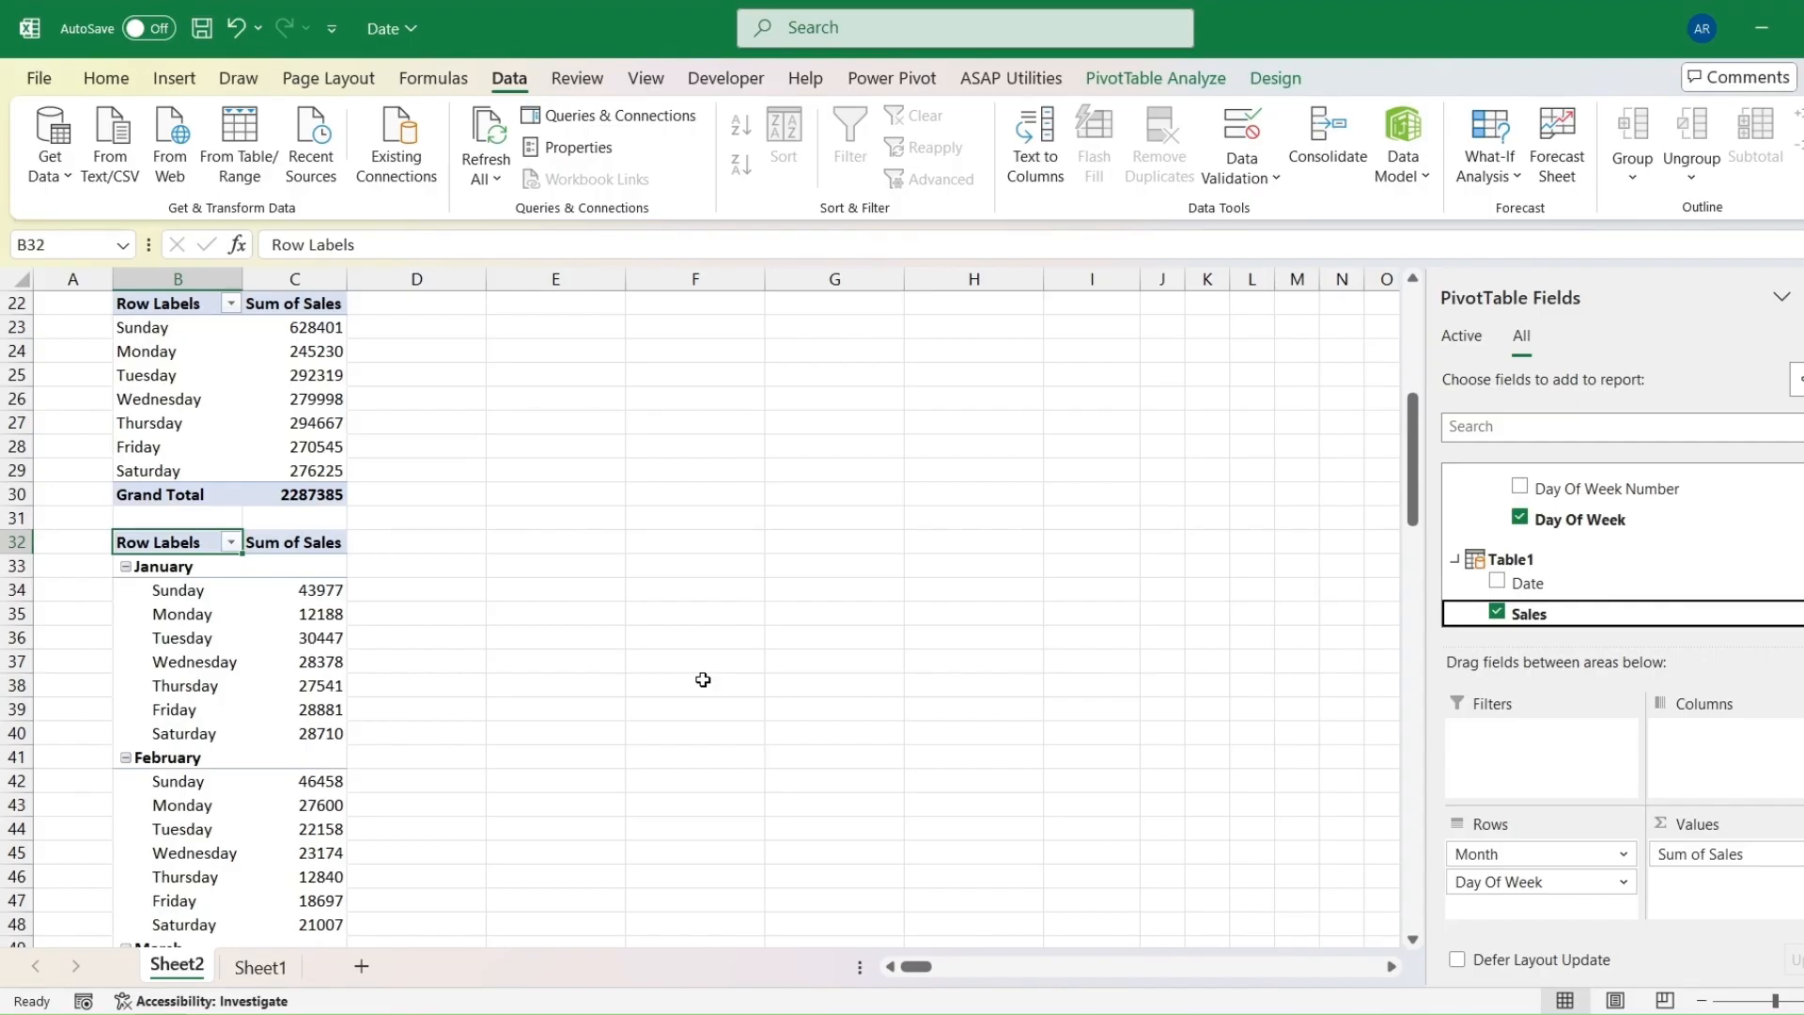
{"action": "scroll", "coordinate": [703, 680], "scroll_direction": "down", "scroll_amount": 2}
{"action": "scroll", "coordinate": [700, 682], "scroll_direction": "up", "scroll_amount": 2}
{"action": "scroll", "coordinate": [686, 688], "scroll_direction": "down", "scroll_amount": 6}
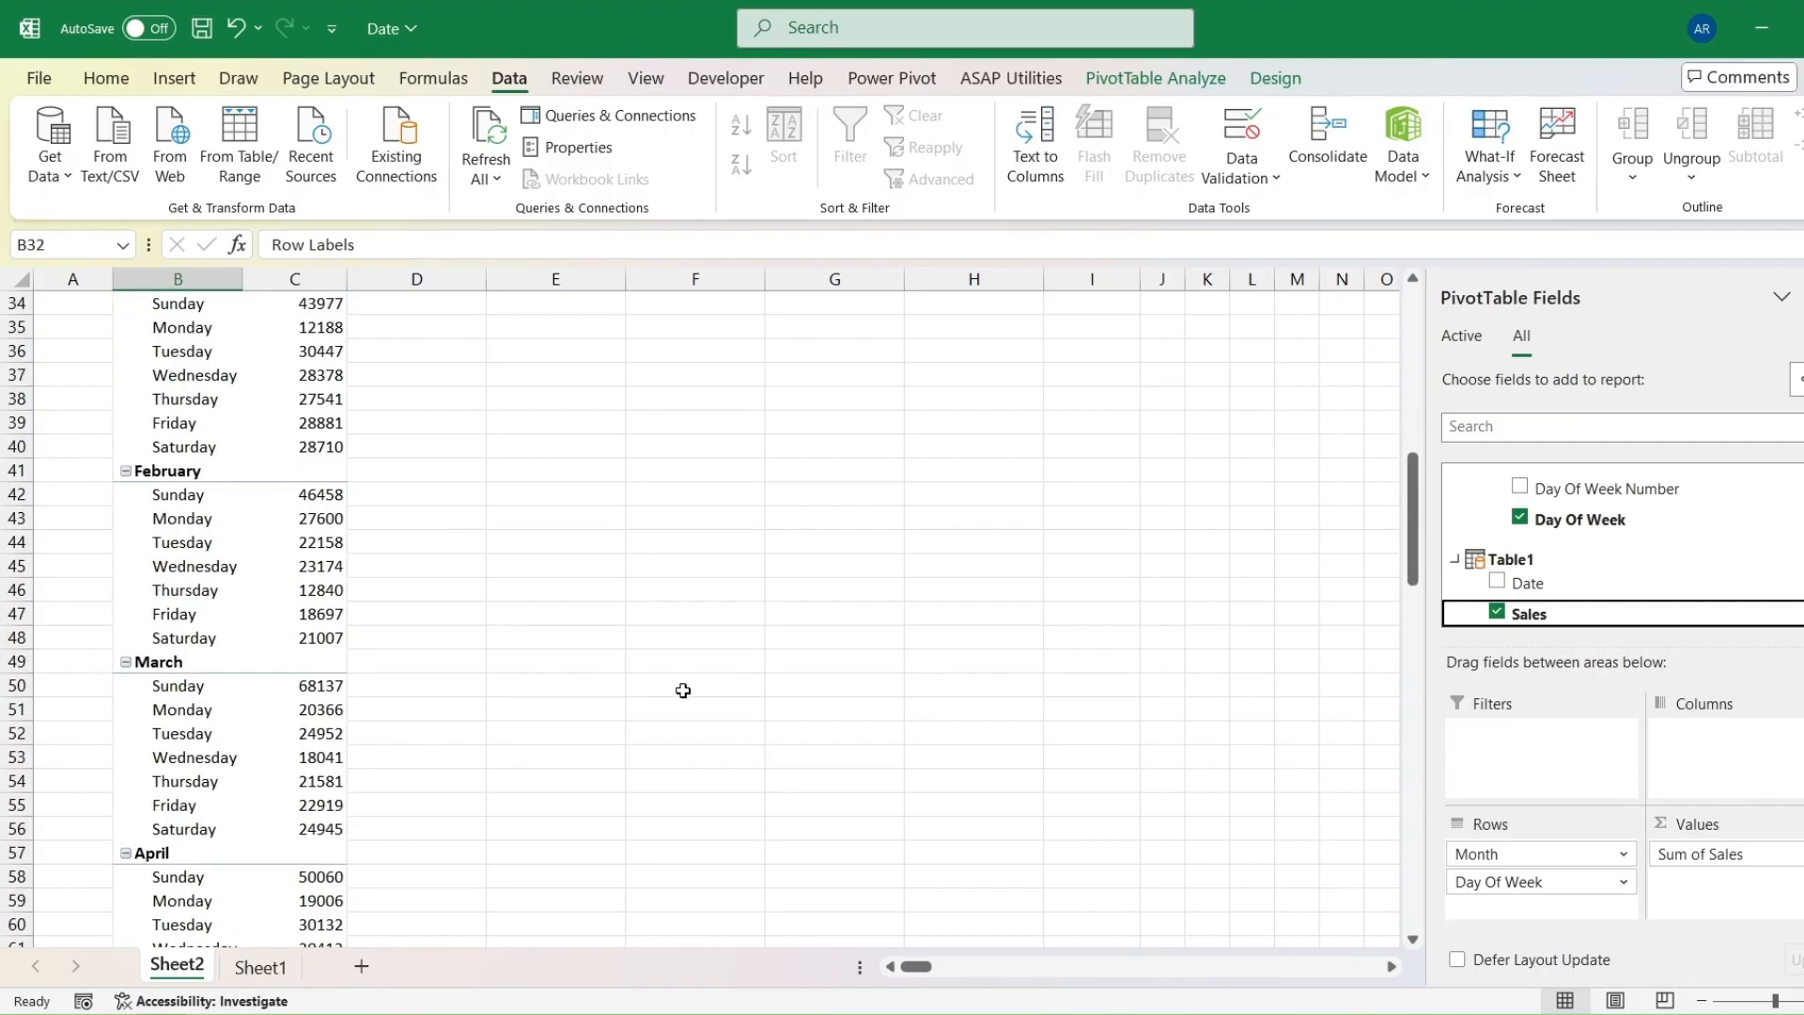
{"action": "scroll", "coordinate": [683, 691], "scroll_direction": "down", "scroll_amount": 10}
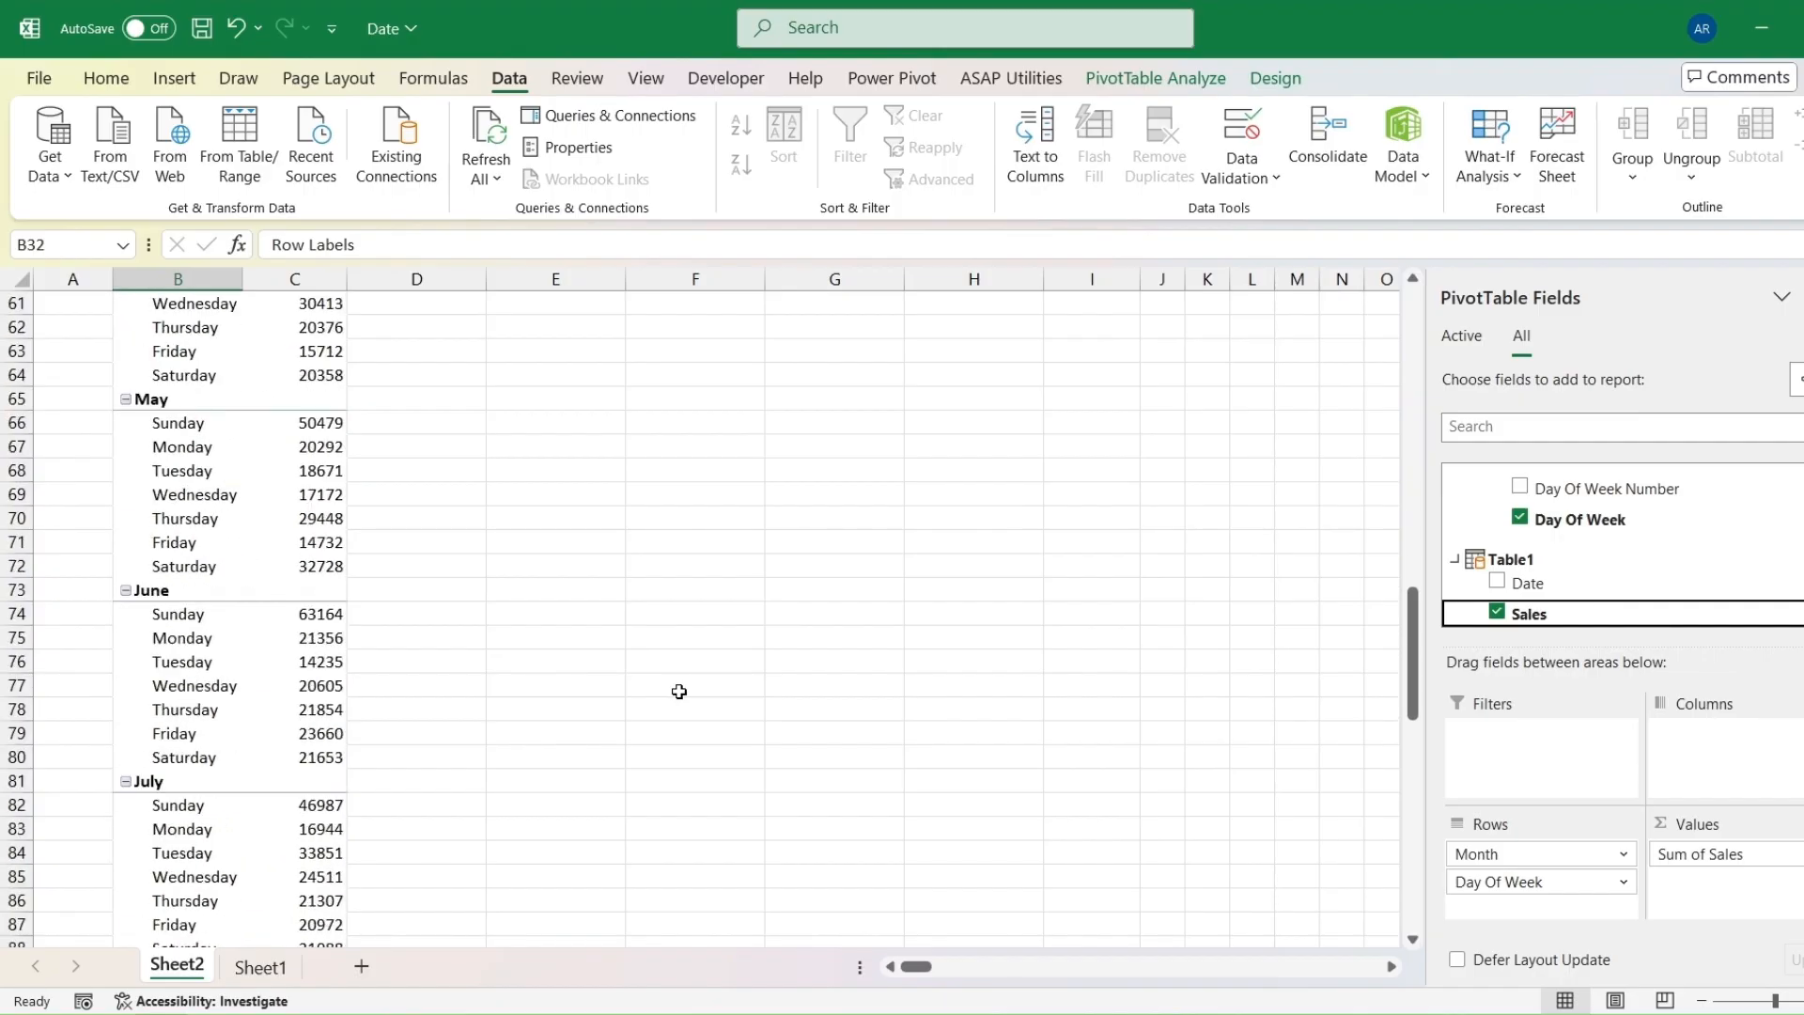
{"action": "scroll", "coordinate": [679, 691], "scroll_direction": "down", "scroll_amount": 11}
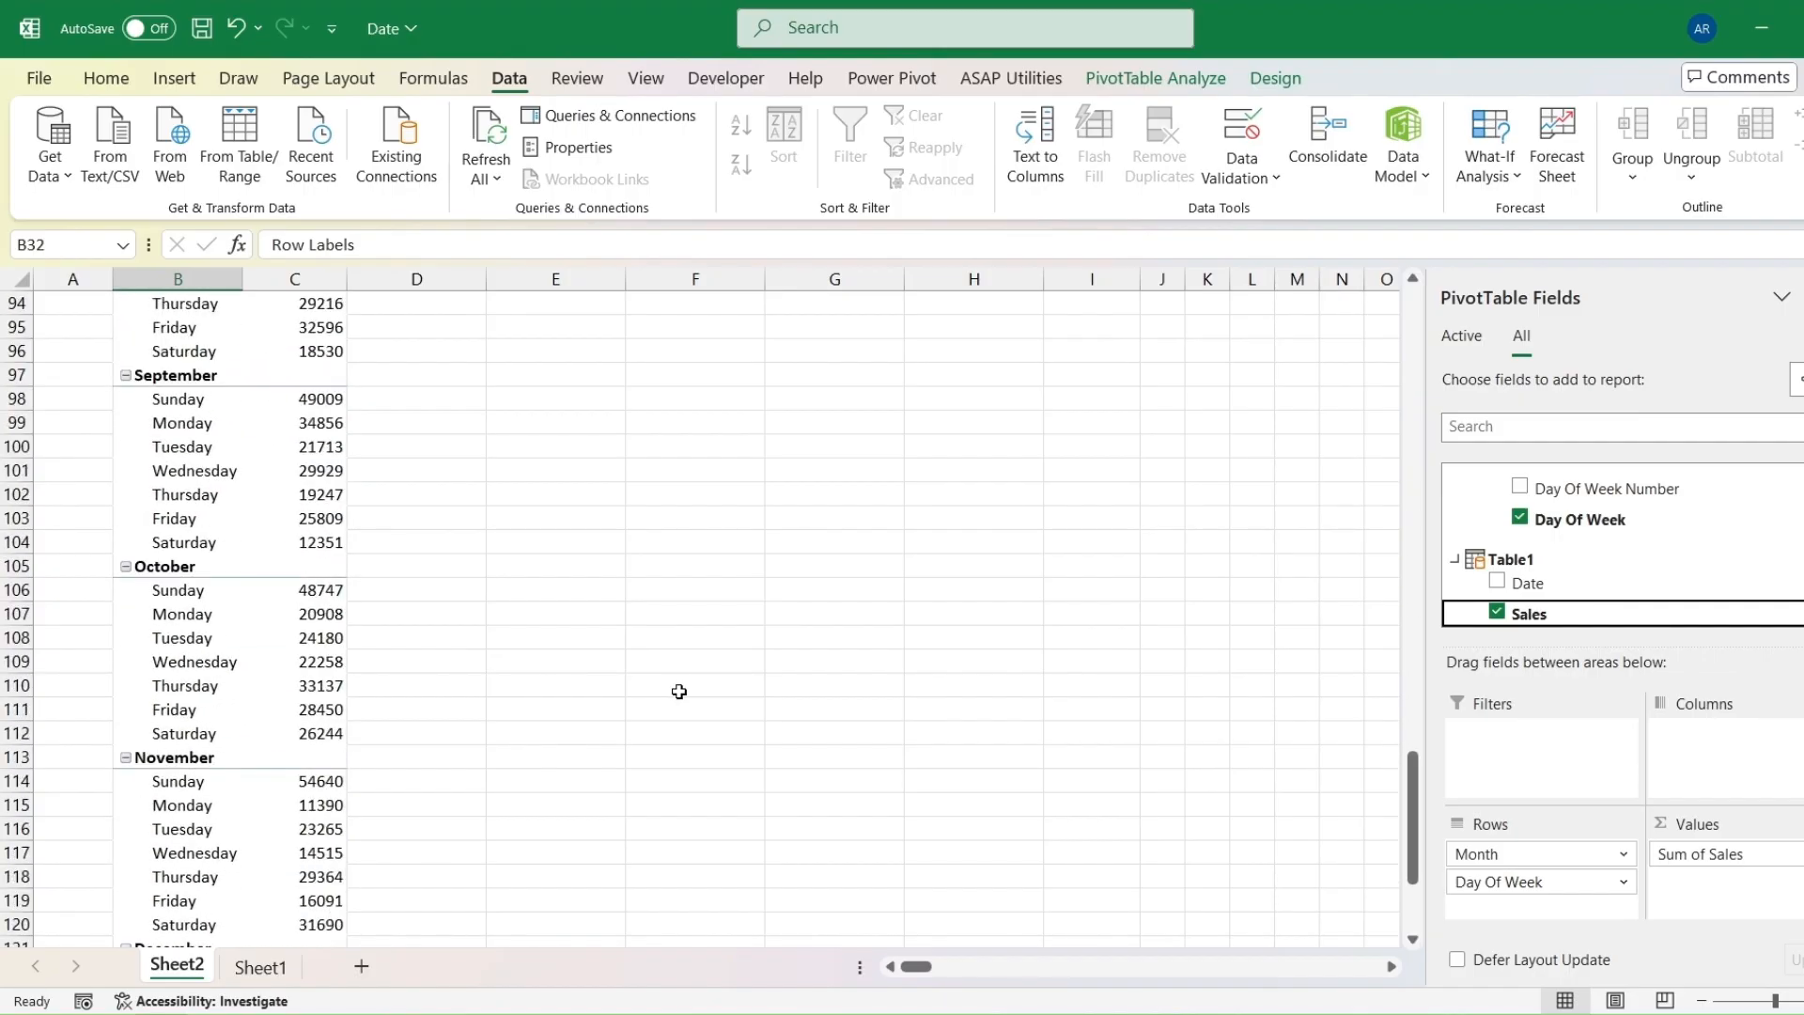
{"action": "scroll", "coordinate": [679, 692], "scroll_direction": "down", "scroll_amount": 2}
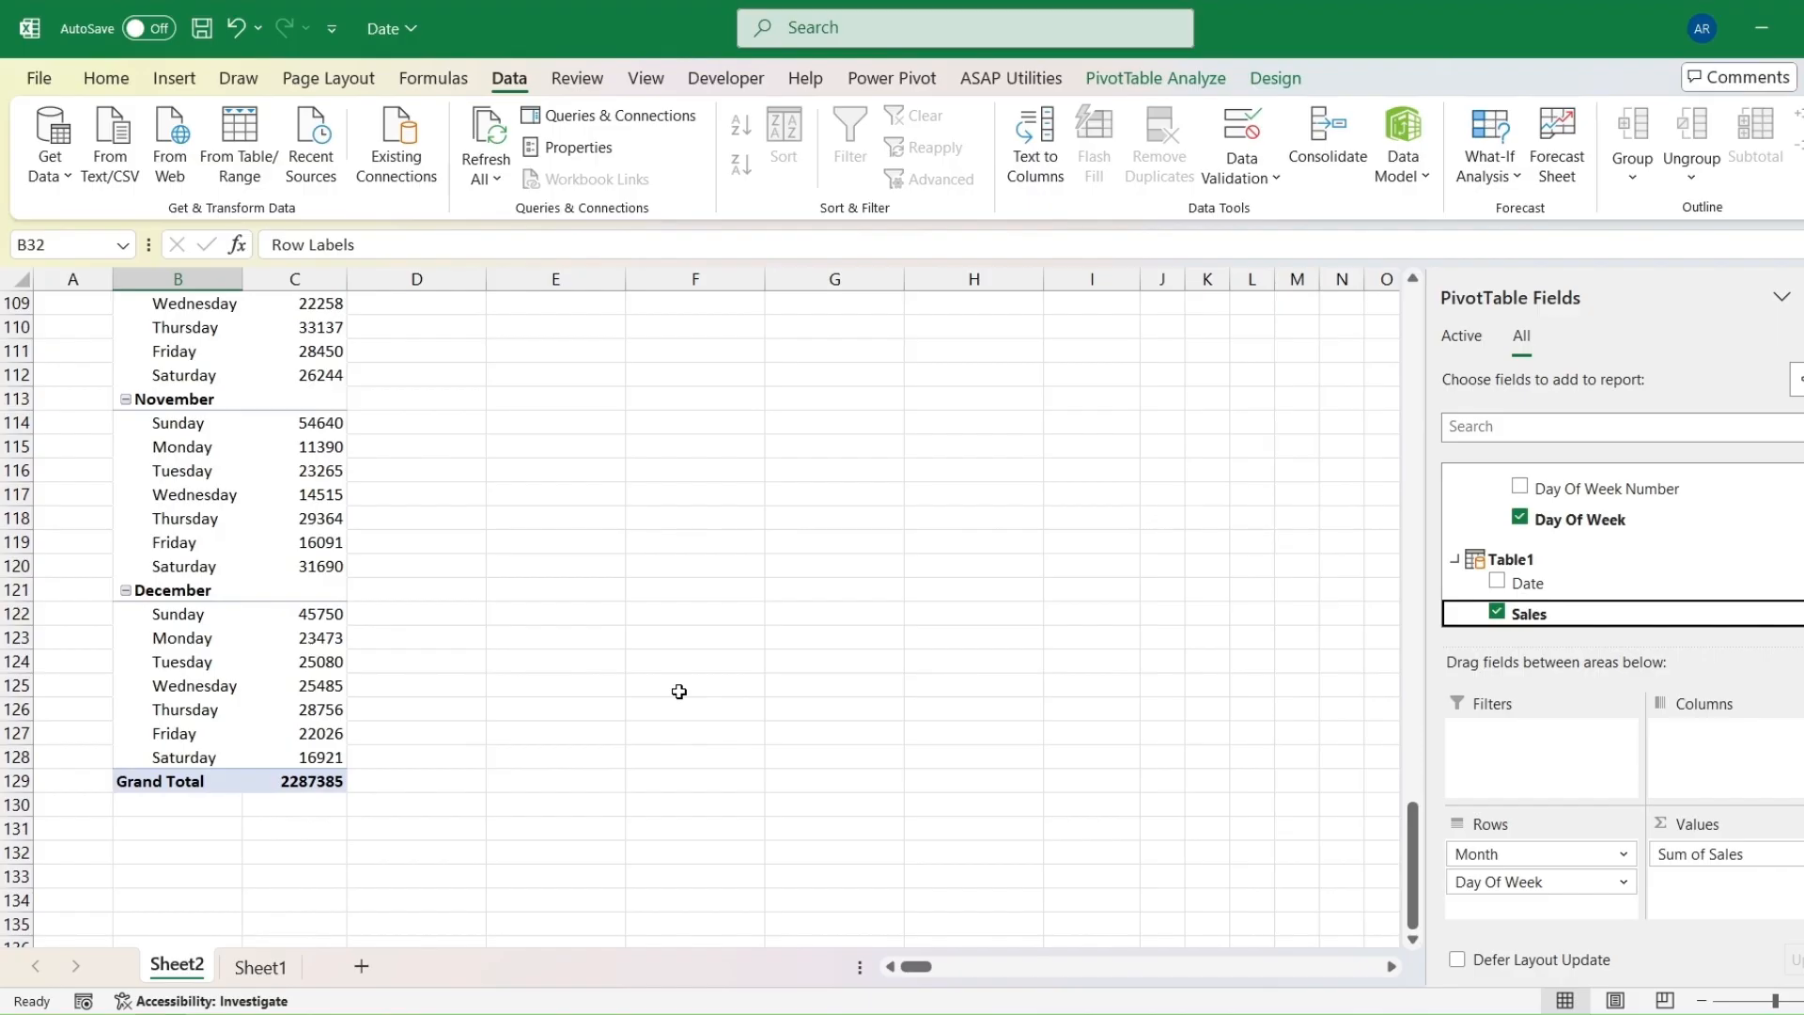